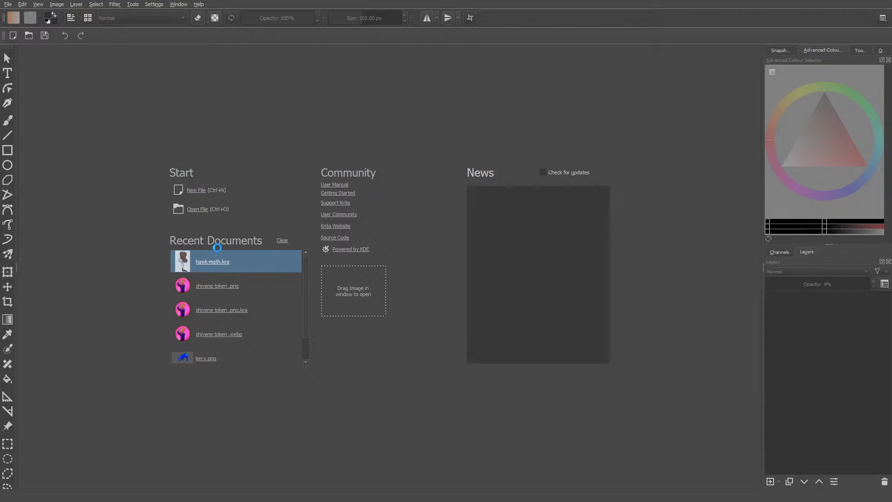
- Open hawk-moth.kra from the recent documents
left_click(216, 260)
scroll(368, 381, "up", 5)
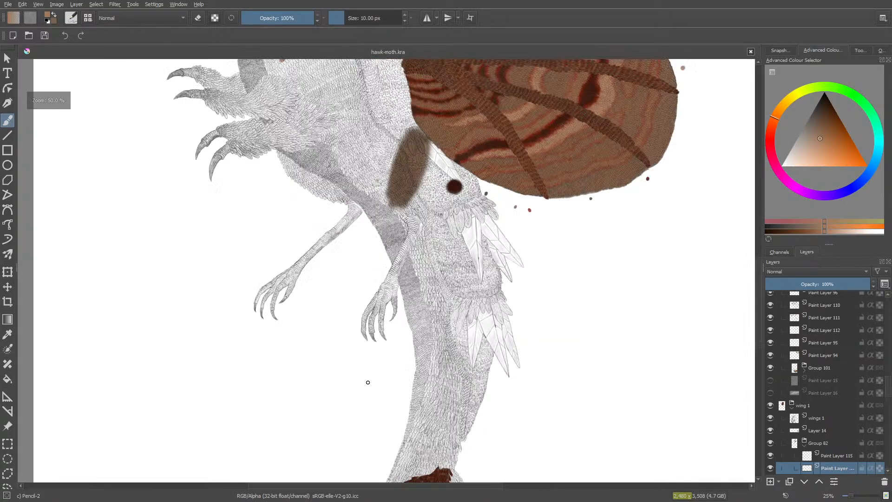
scroll(369, 379, "down", 9)
scroll(384, 391, "up", 5)
scroll(406, 392, "up", 10)
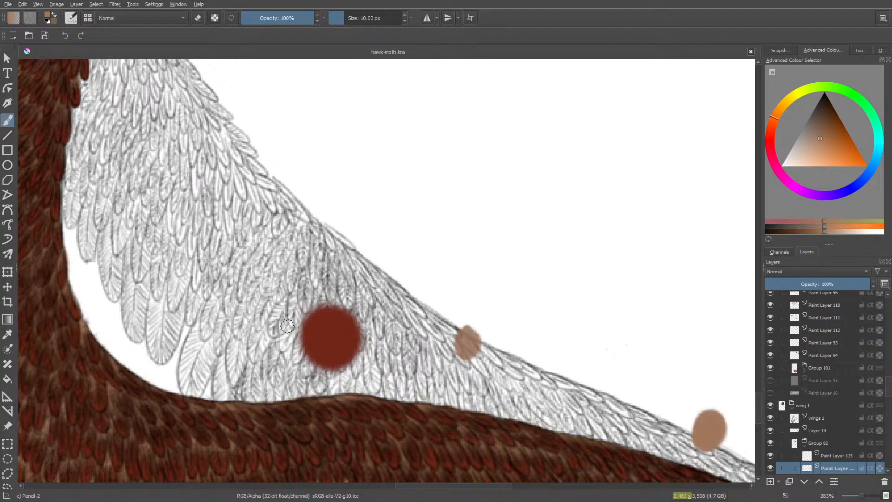
- Sample the dark red from the large round swatch and paint one small feather beside it with the Pencil-2 brush
left_click(7, 334)
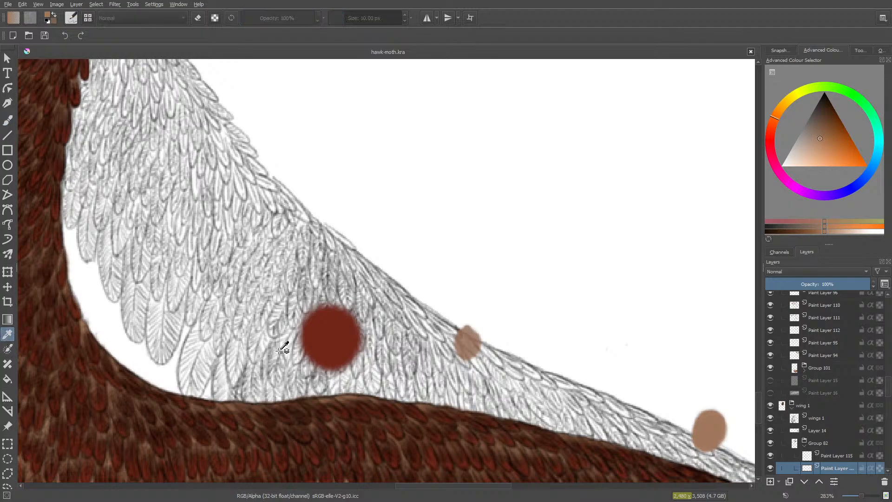
left_click_drag(414, 486, 447, 486)
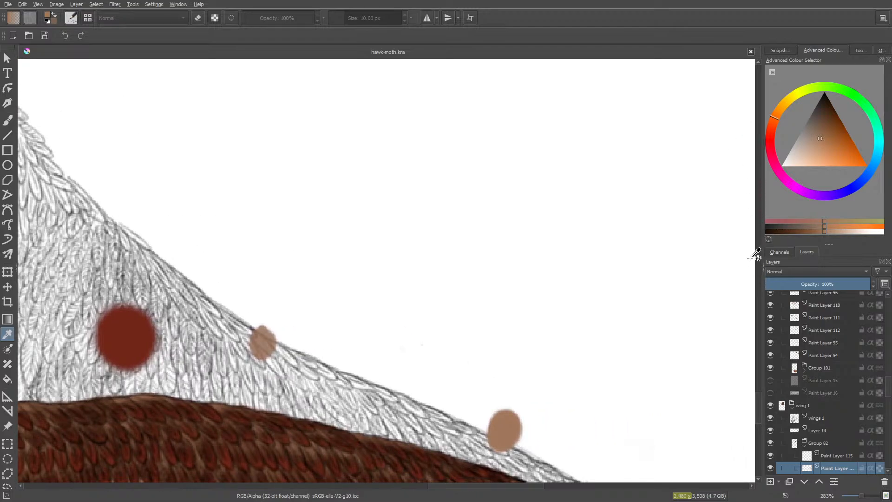
mouse_move(761, 401)
left_mouse_down()
mouse_move(756, 430)
mouse_move(756, 402)
mouse_move(756, 414)
left_mouse_up()
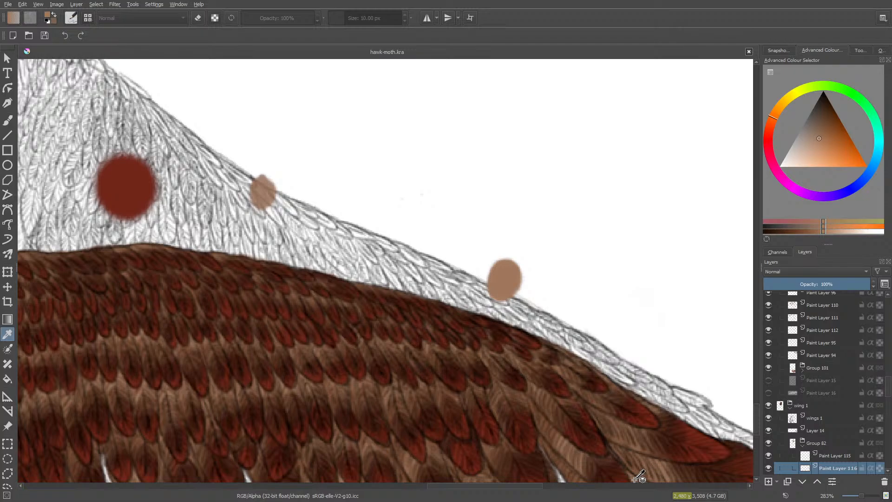
left_click(124, 183)
left_click(7, 120)
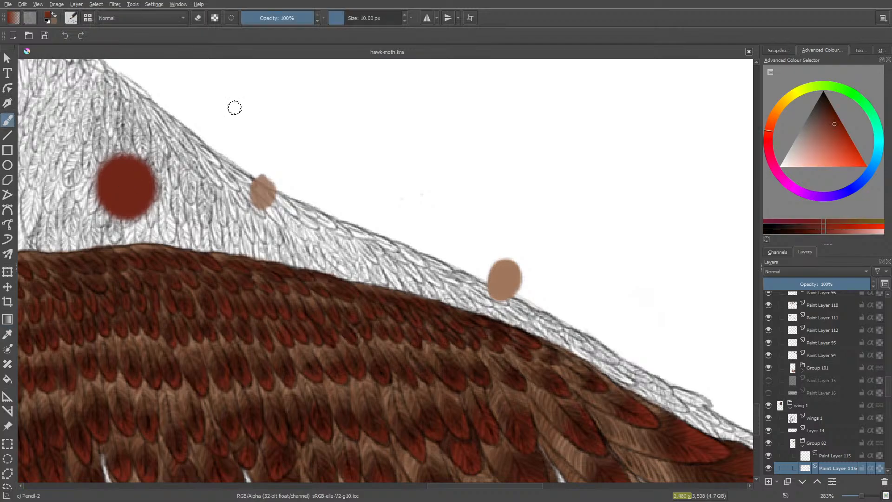
mouse_move(223, 219)
left_mouse_down()
mouse_move(220, 198)
mouse_move(223, 222)
left_mouse_up()
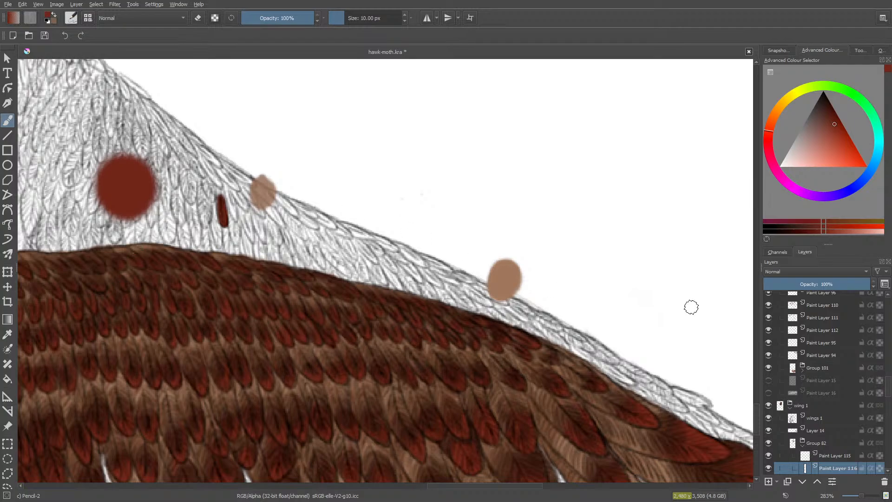
- Sample the brighter red from the colour dot on the canvas near the tip of the patterned wing's vein
left_click_drag(756, 416, 759, 288)
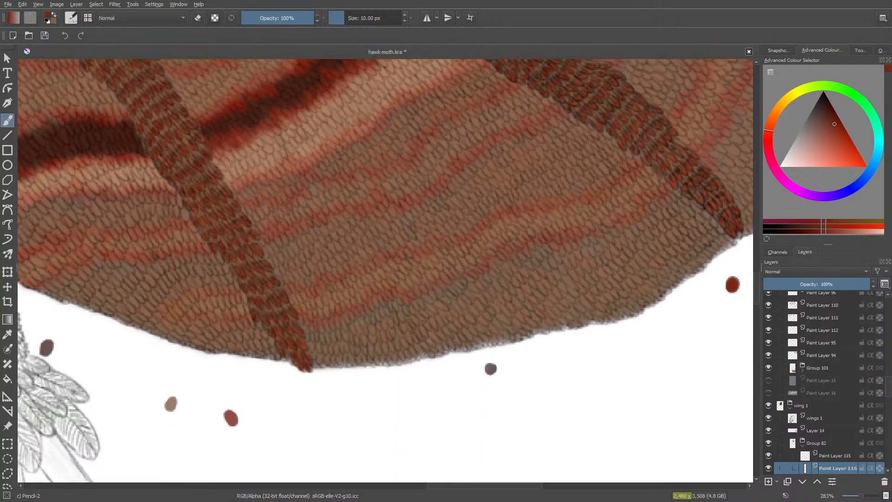
left_click_drag(497, 487, 527, 486)
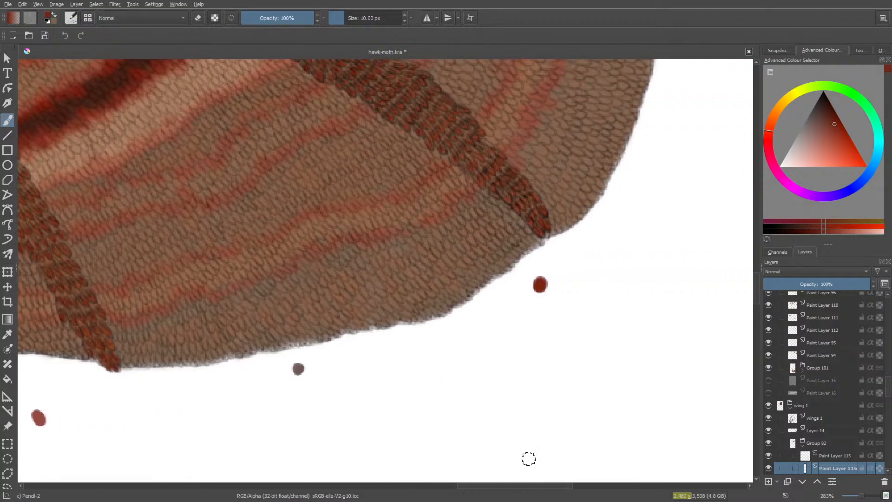
left_click(8, 335)
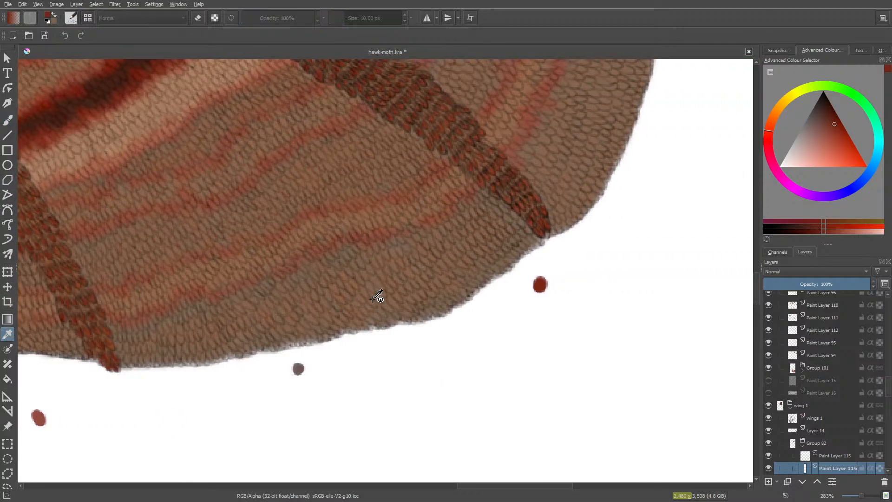
left_click(520, 265)
scroll(757, 274, "up", 10)
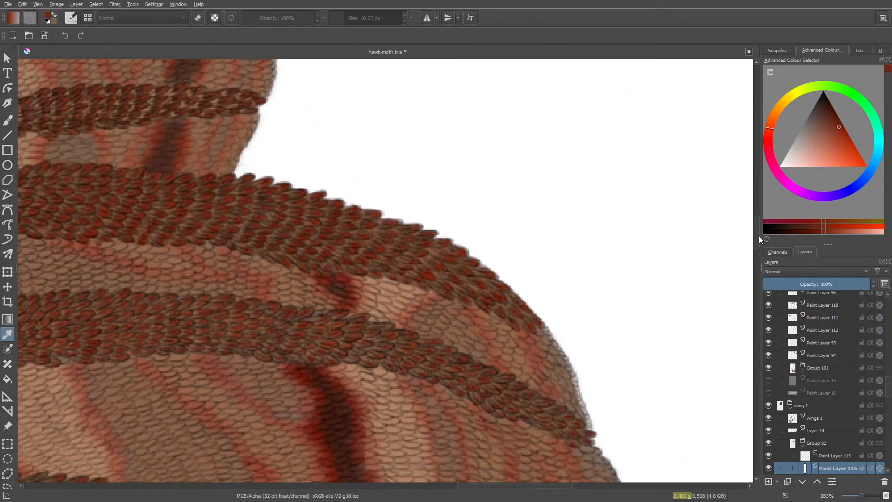
- Undo the red strokes painted on the small tail feather
left_click_drag(758, 236, 759, 418)
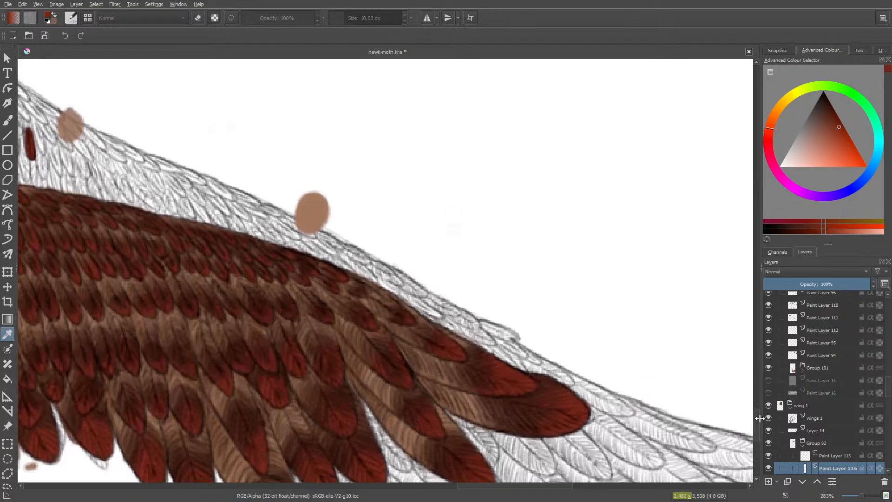
left_click_drag(510, 486, 472, 486)
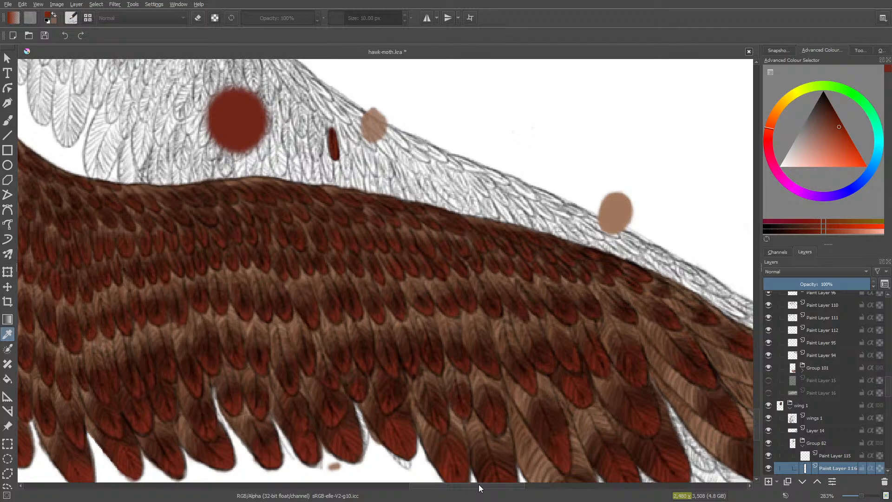
key("ctrl+z")
key("ctrl+z")
key("ctrl+z")
key("ctrl+z")
key("ctrl+z")
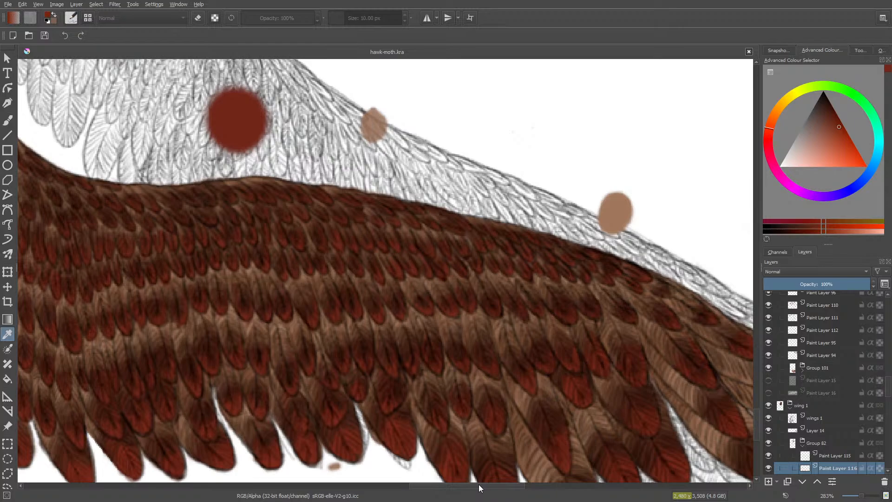
- Add a new paint layer in the tail end group and place it directly below the tail texture 2 layer
left_click(769, 469)
left_click(769, 469)
left_click_drag(888, 384, 888, 402)
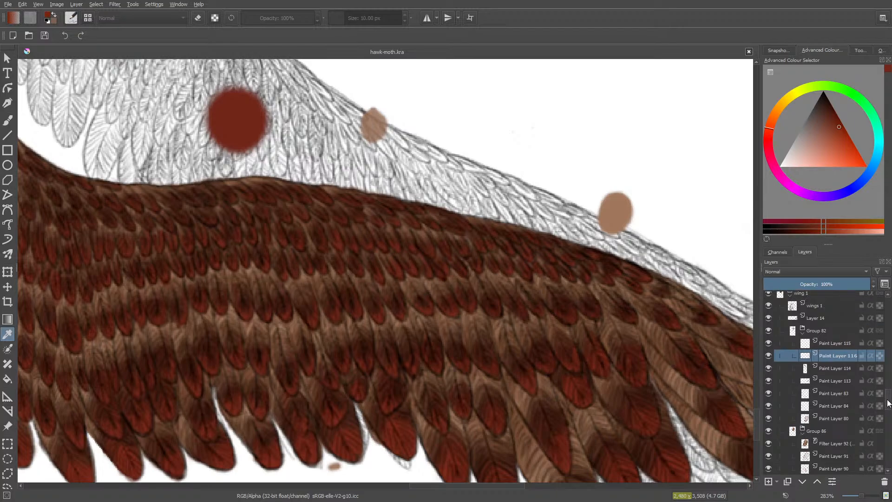
mouse_move(887, 405)
left_mouse_down()
mouse_move(889, 418)
mouse_move(866, 343)
left_mouse_up()
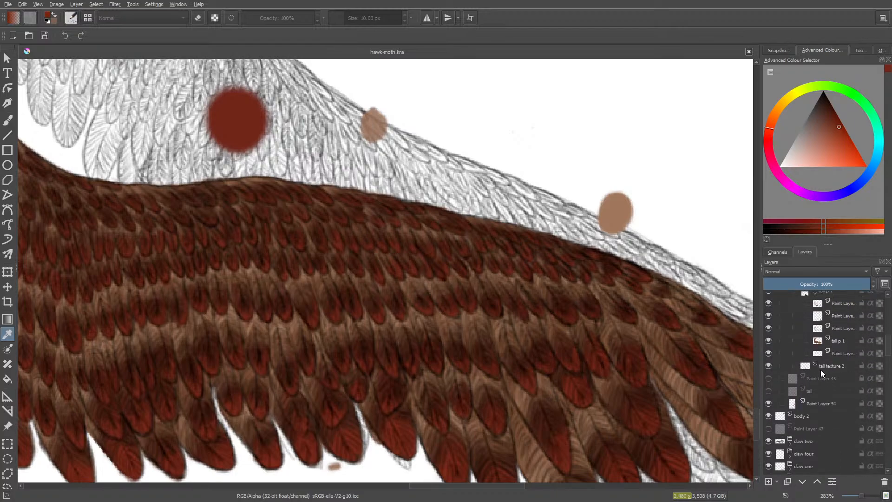
left_click(833, 367)
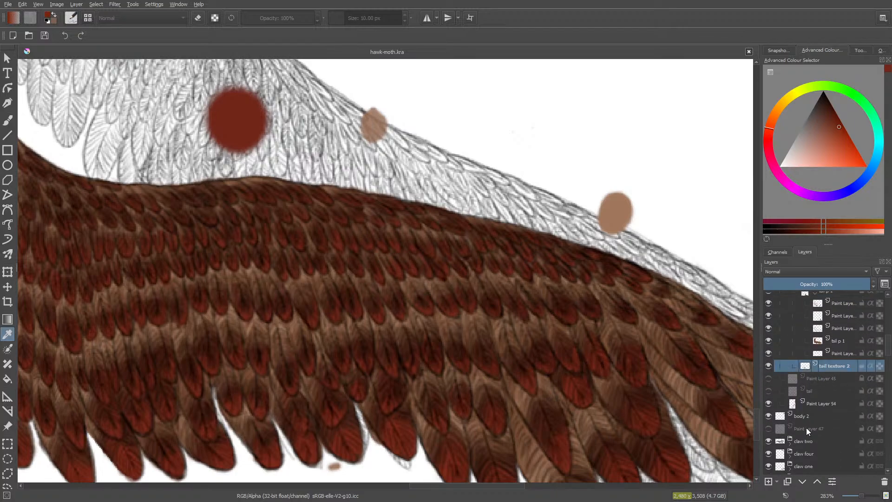
left_click(769, 482)
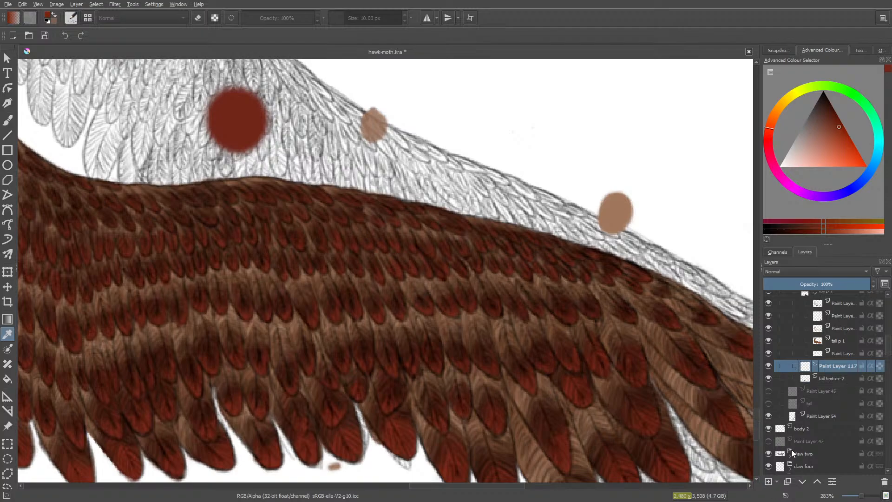
left_click(802, 482)
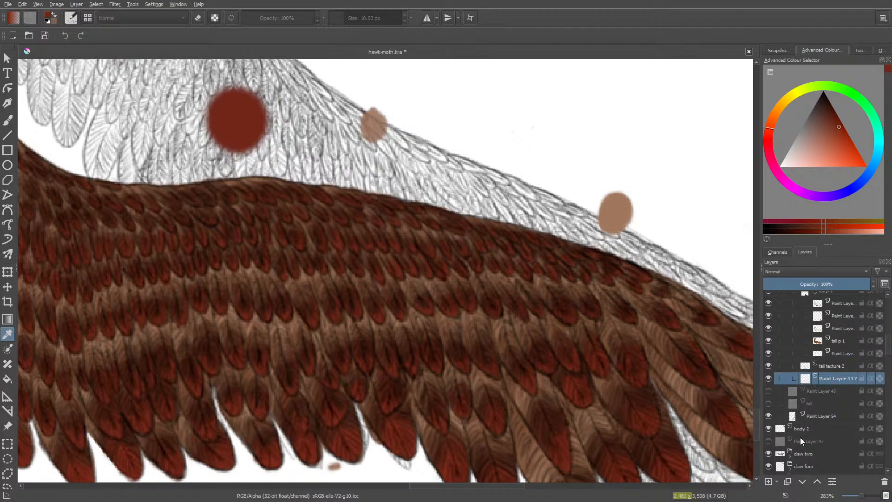
- Paint a small red feather on the new layer and trim its upper part with the Eraser Soft preset at 12.29 px
key("b")
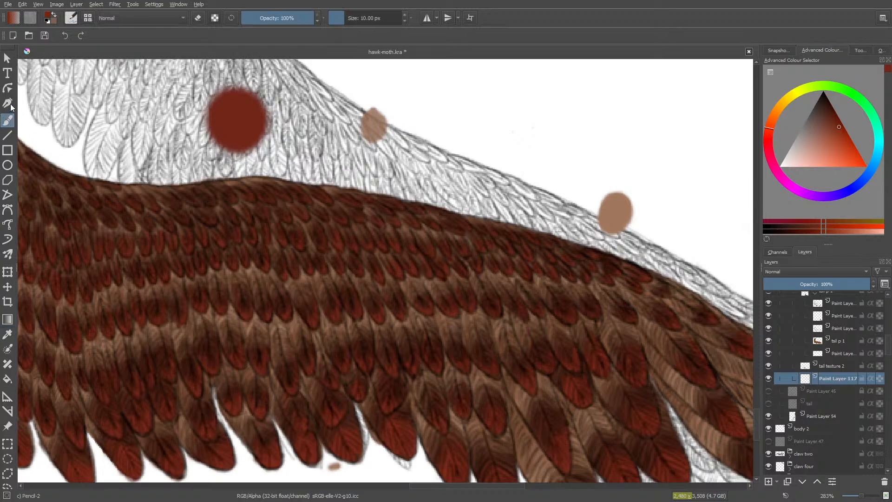
left_click_drag(327, 168, 329, 175)
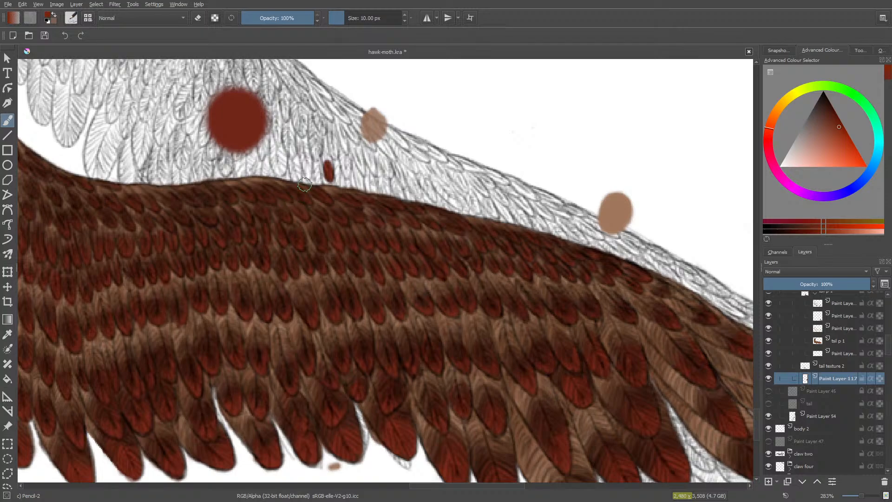
key("e")
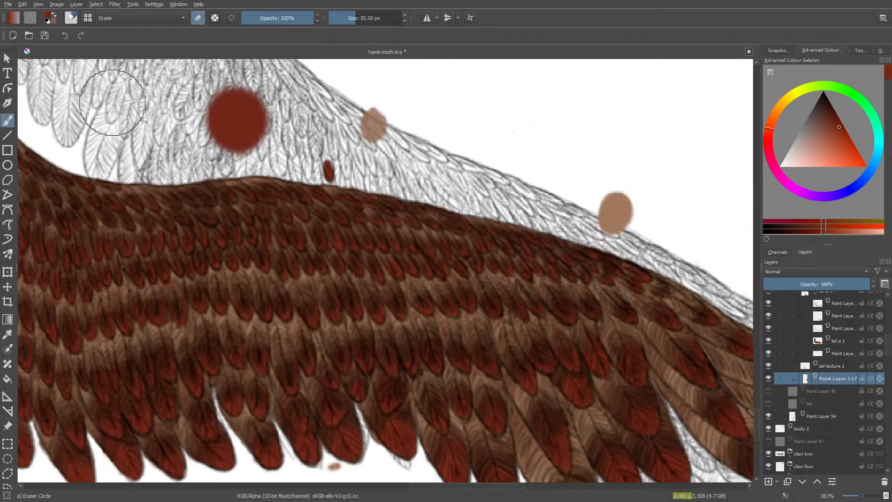
left_click(71, 19)
left_click(80, 79)
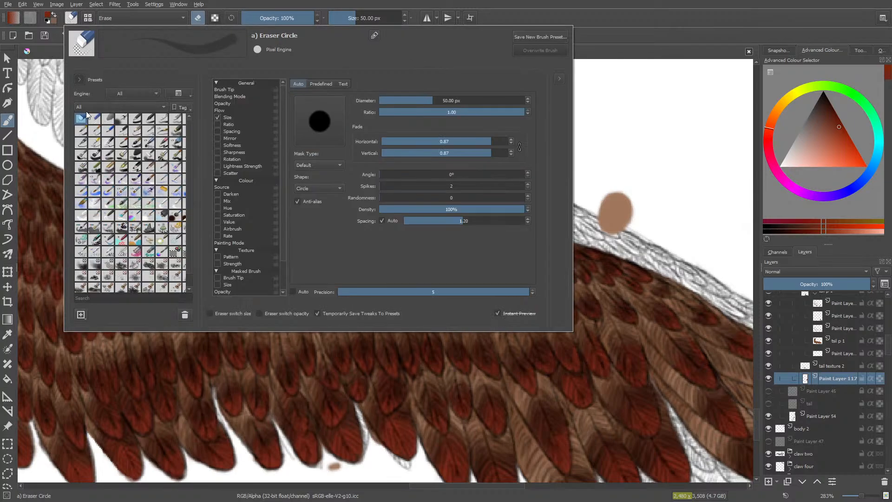
left_click(109, 119)
left_click_drag(355, 17, 345, 18)
left_click_drag(329, 160, 329, 162)
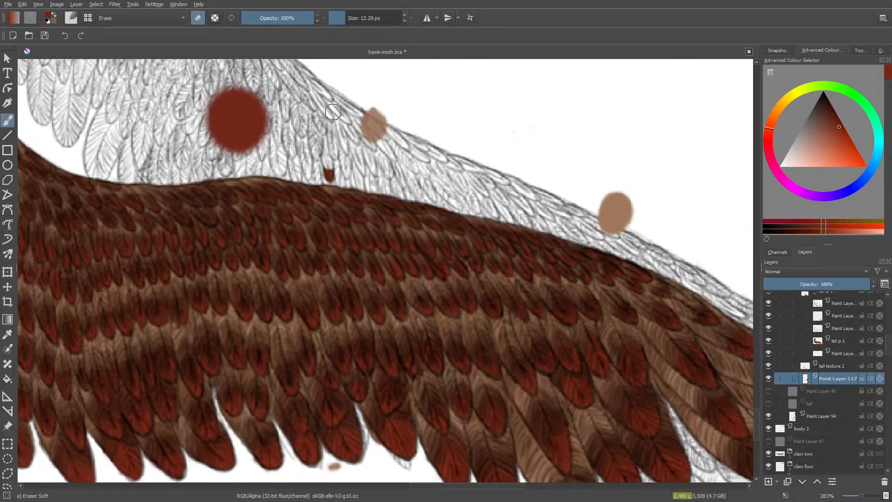
key("slash")
- Collapse the tail p 1 group and hide it together with the tail texture 1 layer
left_click(769, 341)
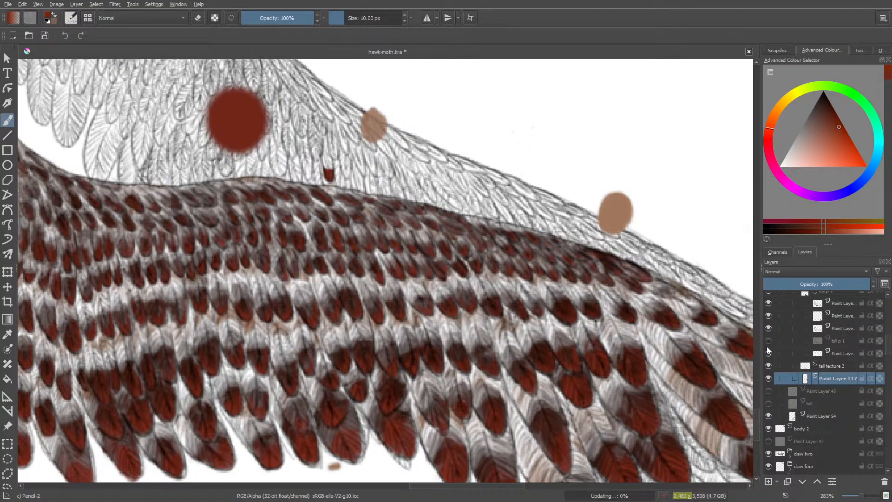
left_click(769, 341)
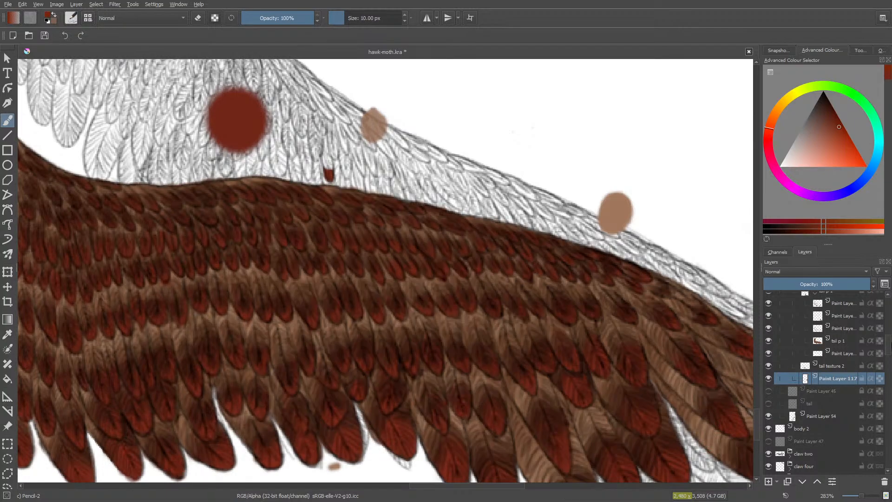
left_click_drag(890, 343, 890, 333)
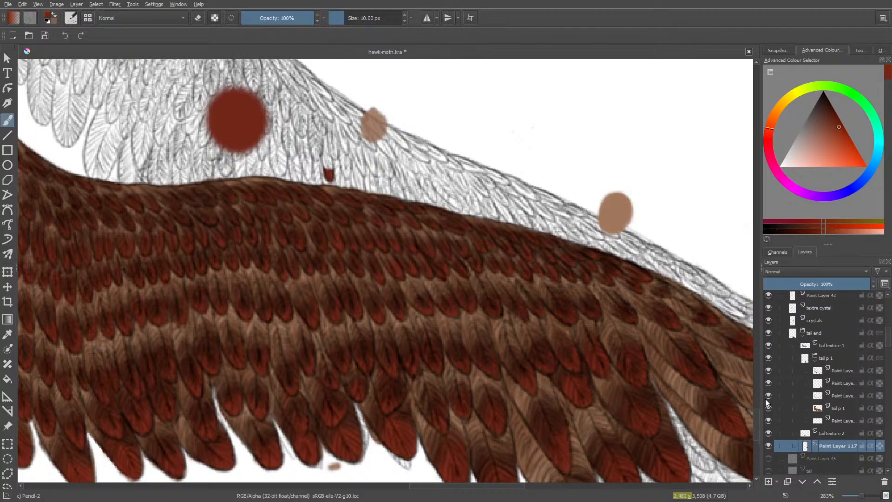
left_click(815, 359)
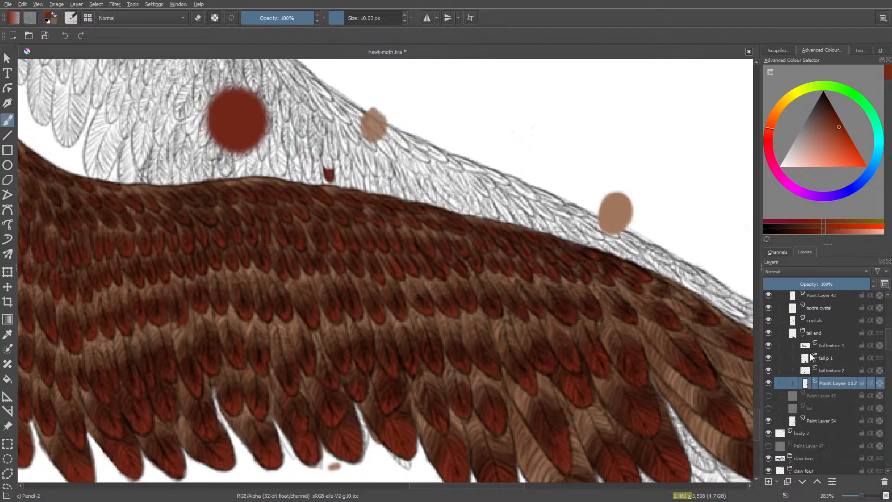
left_click(769, 358)
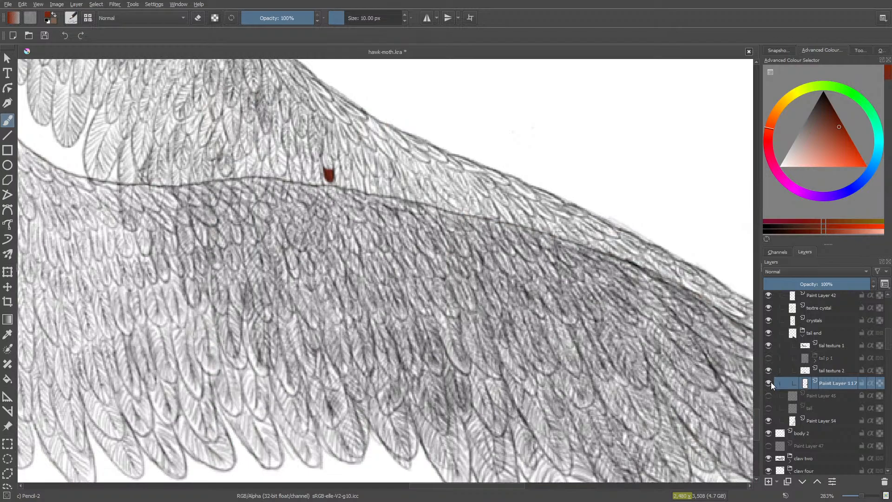
mouse_move(771, 382)
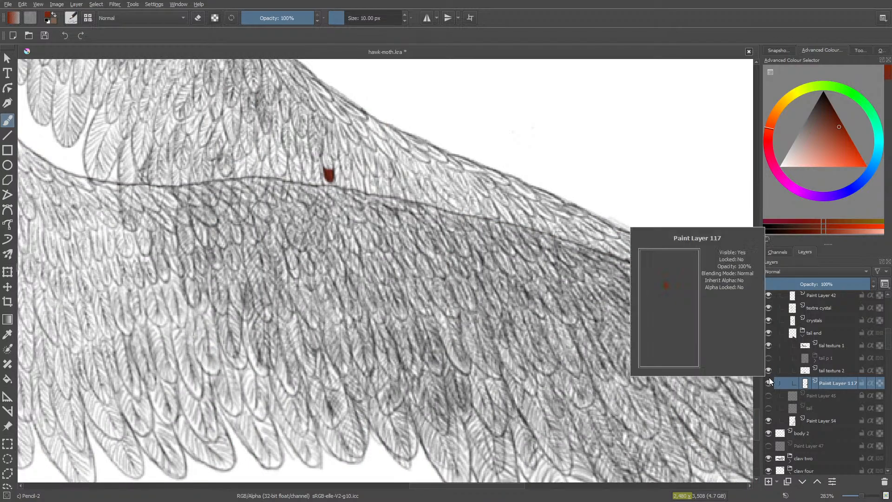
left_click(769, 344)
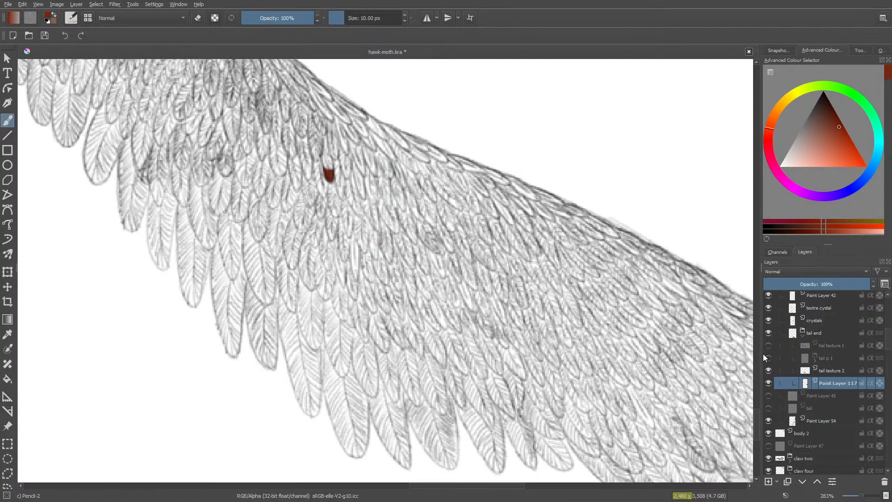
- Paint the tip of the outermost tail feather red at 10 px and clean up its edge with the soft eraser
mouse_move(764, 349)
scroll(757, 425, "down", 5)
left_click_drag(511, 486, 607, 485)
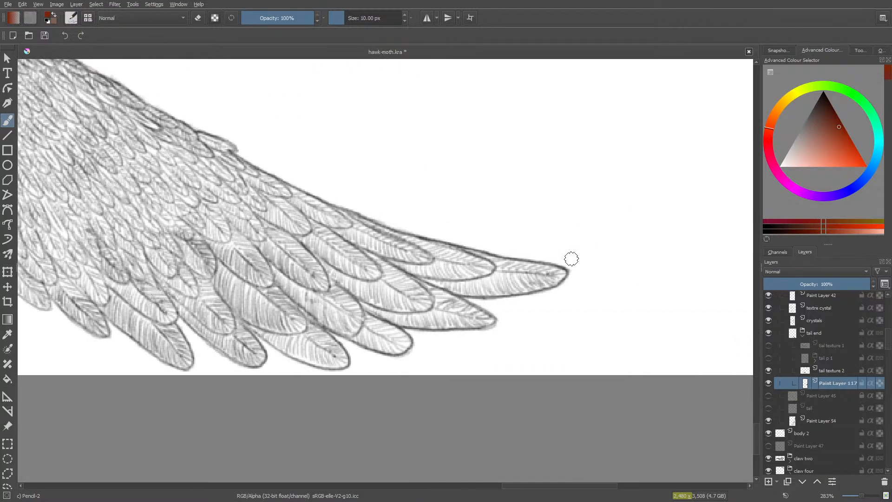
mouse_move(556, 277)
left_mouse_down()
mouse_move(555, 275)
mouse_move(537, 283)
mouse_move(541, 273)
mouse_move(534, 290)
mouse_move(537, 271)
mouse_move(519, 278)
mouse_move(532, 266)
mouse_move(527, 282)
mouse_move(563, 273)
mouse_move(543, 269)
left_mouse_up()
key("e")
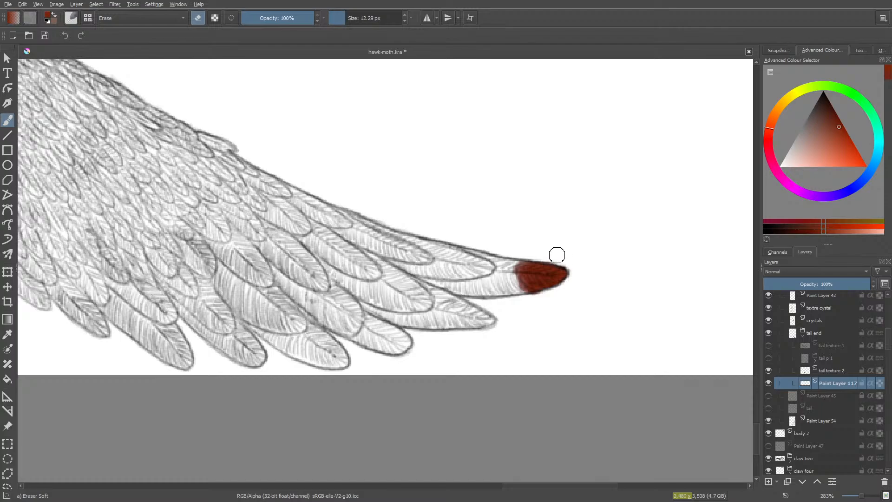
key("e")
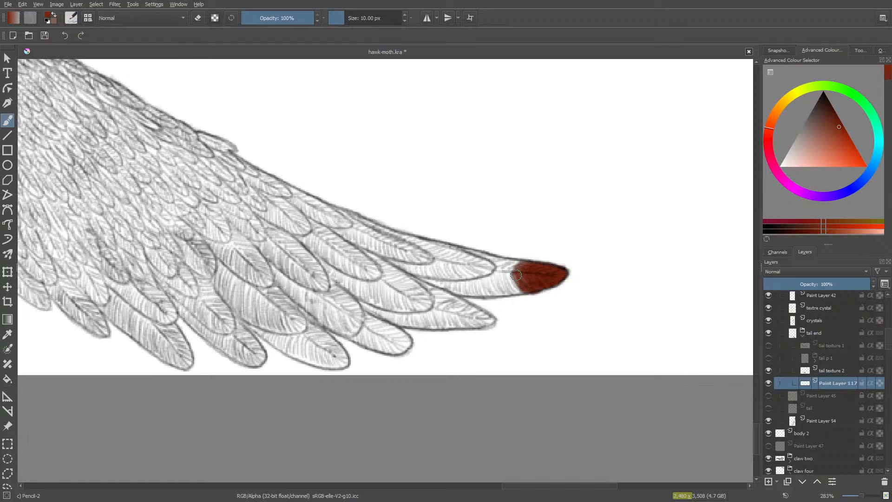
- Extend the red on the outermost feather further from its tip toward the base with the Pencil-2 brush
mouse_move(516, 275)
left_mouse_down()
mouse_move(523, 263)
mouse_move(522, 276)
left_mouse_up()
left_click_drag(515, 290, 507, 284)
left_click_drag(501, 269, 508, 269)
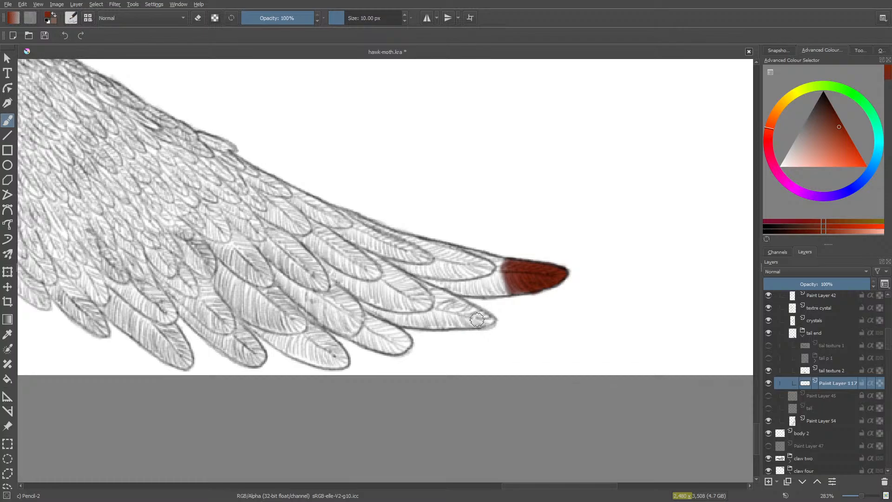
- Paint the tip of the second tail feather from the end red at 10 px and fade its inner edge with the soft eraser
mouse_move(482, 321)
left_mouse_down()
mouse_move(488, 317)
mouse_move(467, 312)
mouse_move(472, 322)
mouse_move(458, 310)
mouse_move(458, 321)
mouse_move(458, 305)
mouse_move(488, 318)
mouse_move(460, 321)
left_mouse_up()
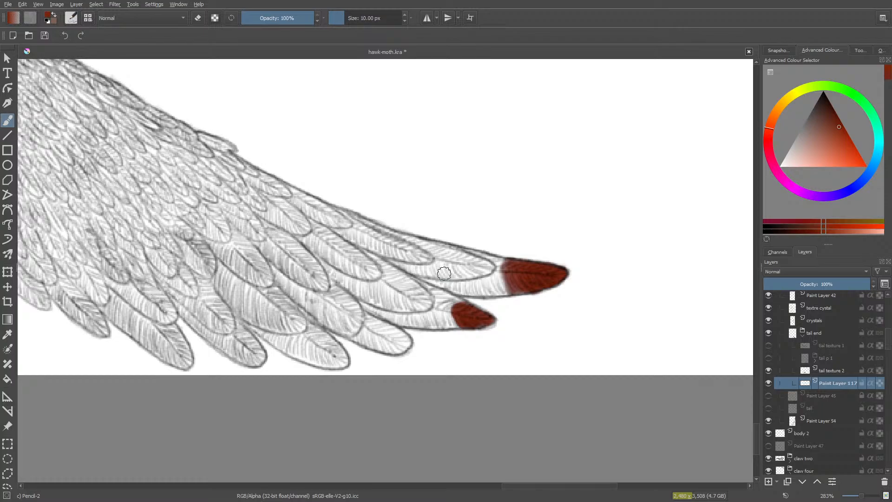
left_click_drag(459, 300, 448, 302)
key("e")
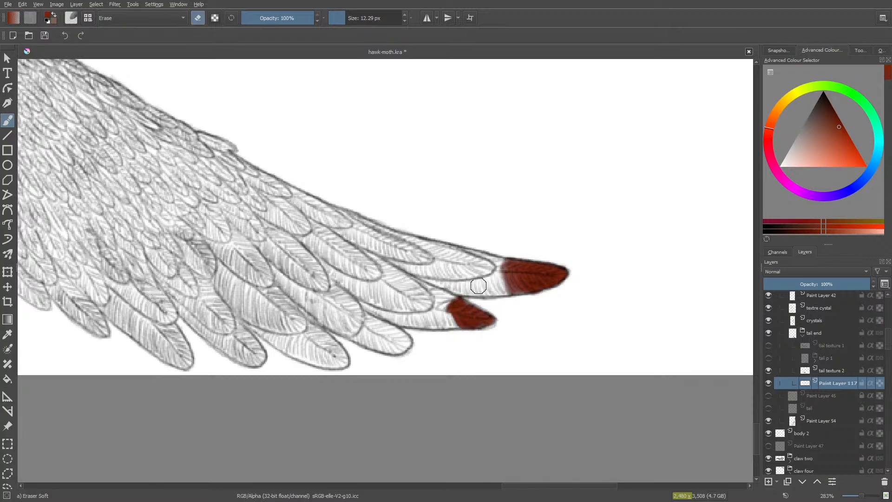
key("e")
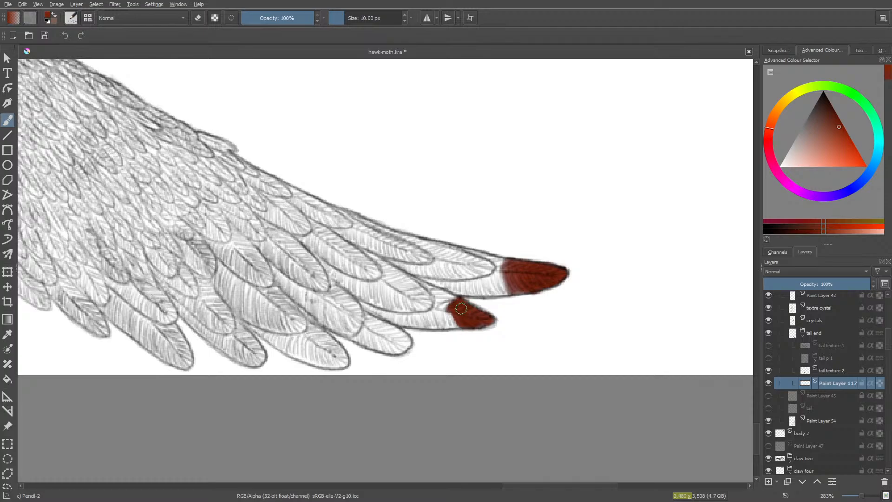
mouse_move(461, 309)
left_mouse_down()
mouse_move(486, 322)
mouse_move(444, 317)
mouse_move(451, 324)
mouse_move(440, 310)
mouse_move(447, 326)
mouse_move(446, 304)
left_mouse_up()
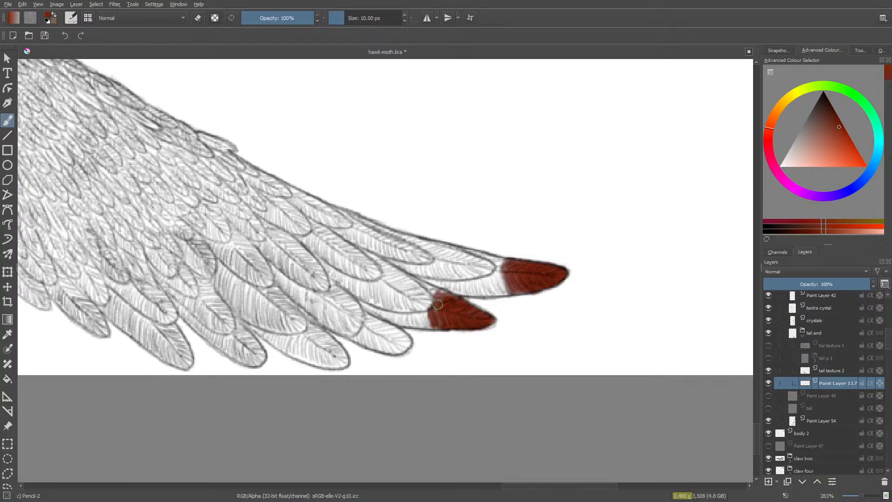
left_click_drag(447, 295, 428, 311)
key("e")
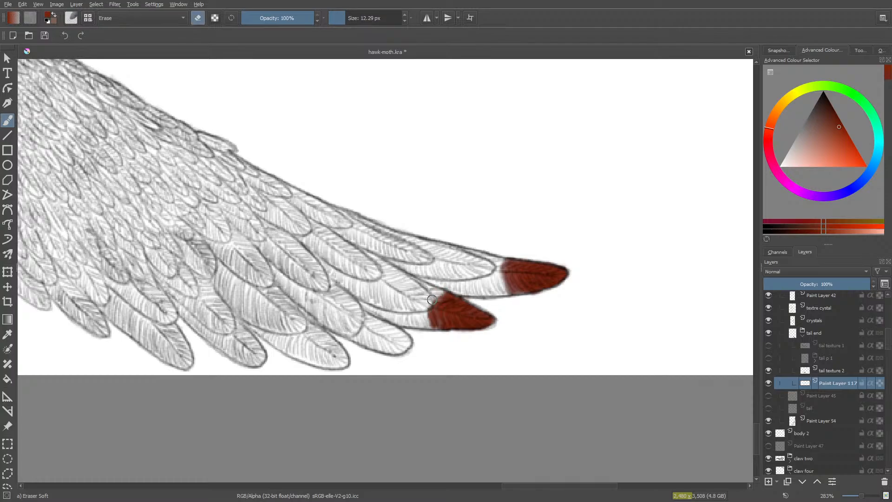
mouse_move(430, 308)
left_mouse_down()
mouse_move(432, 329)
mouse_move(425, 306)
mouse_move(433, 327)
mouse_move(427, 301)
mouse_move(436, 303)
mouse_move(432, 330)
mouse_move(440, 325)
mouse_move(434, 319)
mouse_move(428, 331)
left_mouse_up()
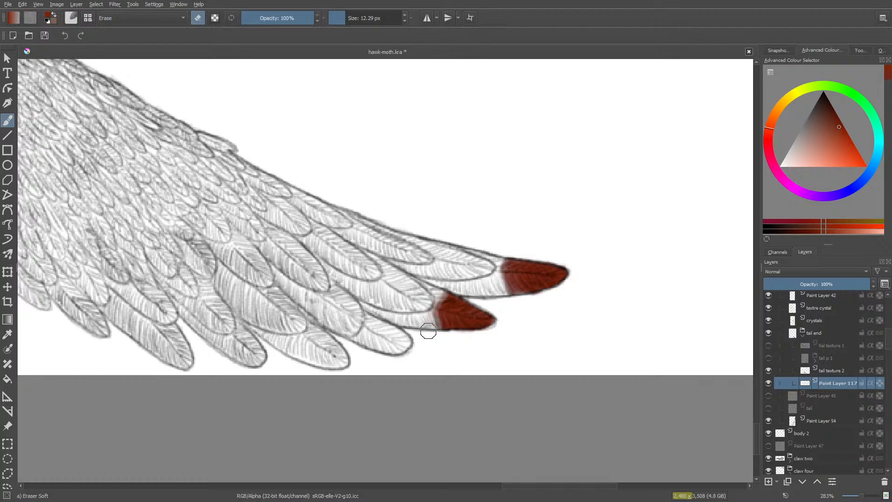
- Fill the rounded tip of the third tail feather from the end with red using the Pencil-2 brush
key("slash")
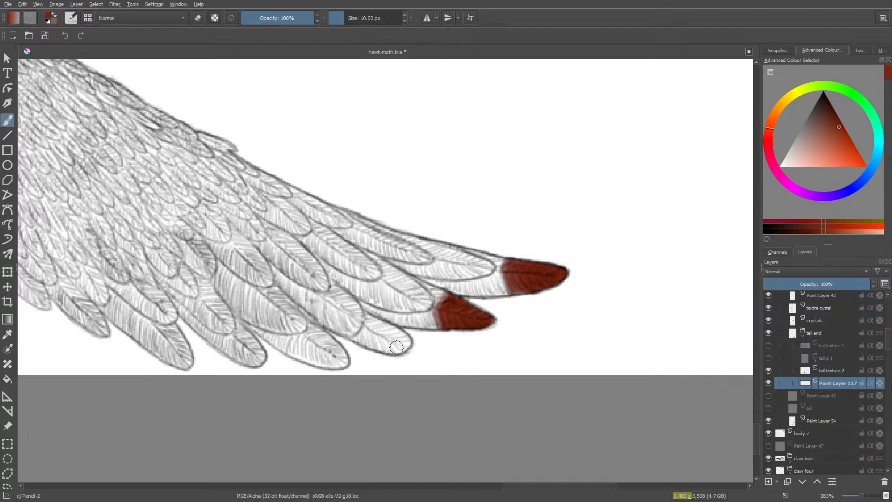
mouse_move(407, 342)
left_mouse_down()
mouse_move(383, 340)
mouse_move(385, 350)
mouse_move(379, 338)
mouse_move(386, 352)
mouse_move(407, 341)
mouse_move(376, 332)
mouse_move(386, 350)
mouse_move(387, 340)
mouse_move(397, 349)
mouse_move(407, 339)
mouse_move(371, 327)
mouse_move(384, 325)
mouse_move(370, 332)
mouse_move(381, 351)
mouse_move(372, 325)
left_mouse_up()
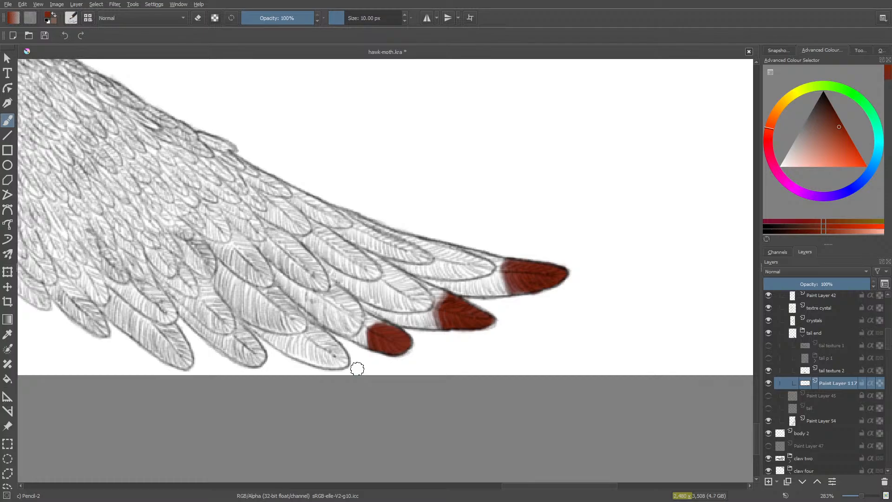
mouse_move(381, 329)
left_mouse_down()
mouse_move(390, 327)
mouse_move(383, 325)
left_mouse_up()
- Paint the fourth feather's tip red and fade its inner edge with the Eraser Soft preset enlarged to 51.40 px
scroll(511, 488, "left", 5)
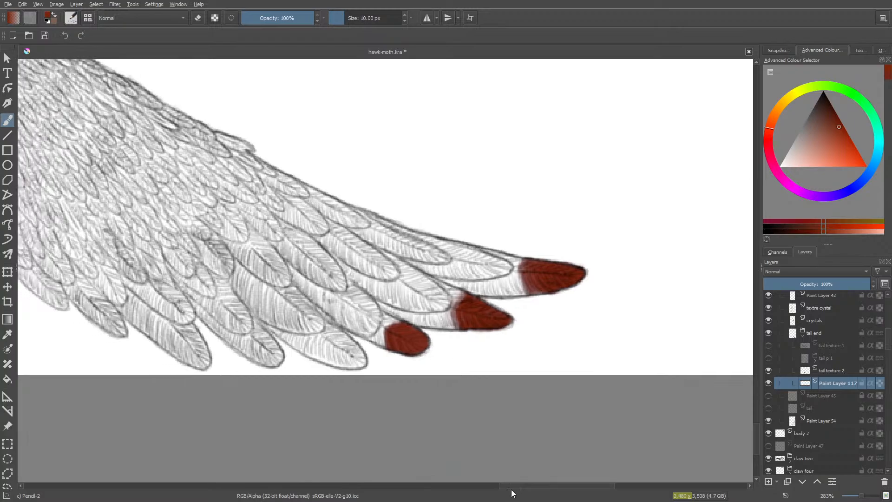
mouse_move(471, 345)
left_mouse_down()
mouse_move(479, 362)
mouse_move(456, 355)
mouse_move(458, 365)
mouse_move(481, 363)
mouse_move(453, 360)
mouse_move(480, 366)
mouse_move(475, 347)
mouse_move(469, 360)
mouse_move(454, 349)
mouse_move(457, 362)
mouse_move(455, 360)
left_mouse_up()
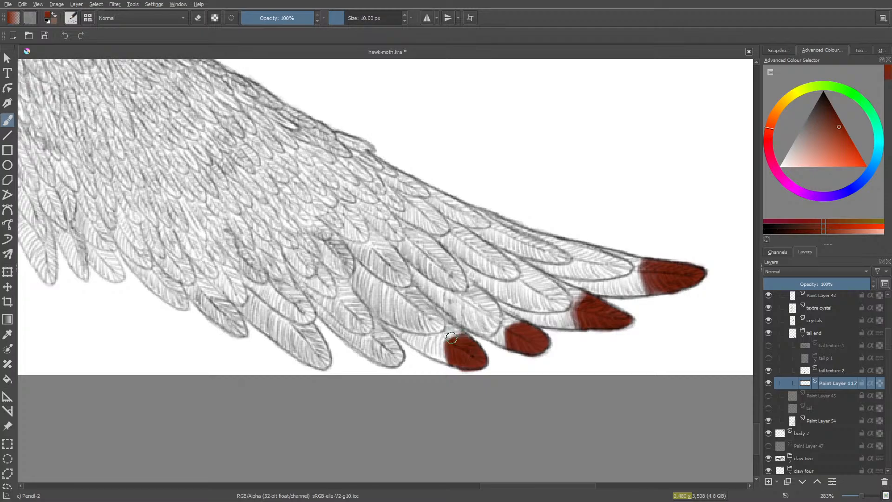
mouse_move(451, 338)
left_mouse_down()
mouse_move(450, 361)
mouse_move(441, 346)
mouse_move(447, 358)
mouse_move(448, 334)
mouse_move(460, 333)
mouse_move(445, 332)
mouse_move(439, 340)
left_mouse_up()
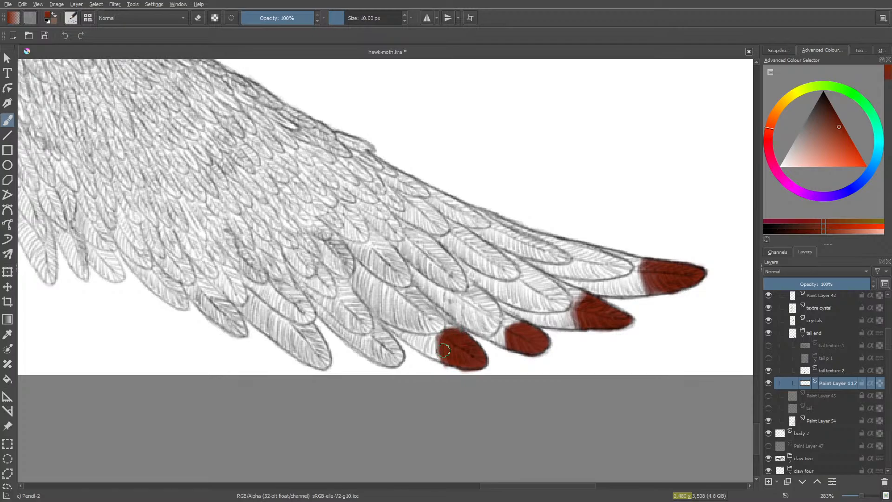
key("e")
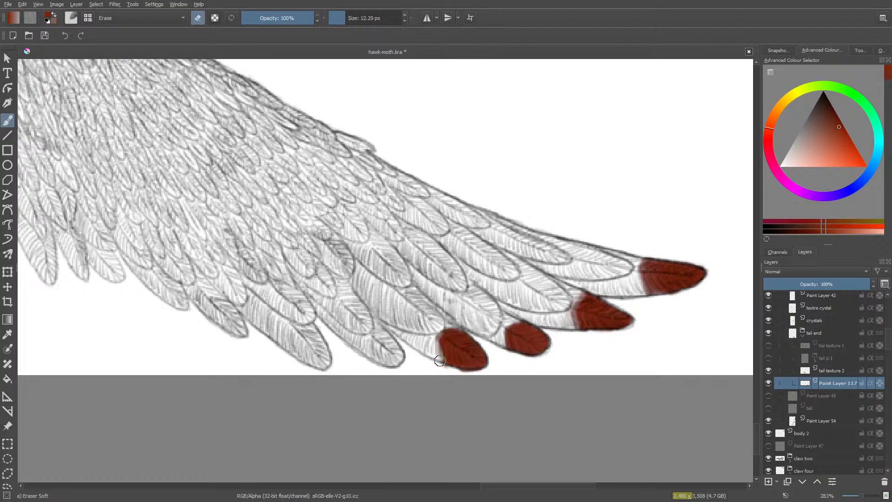
left_click_drag(442, 330, 454, 331)
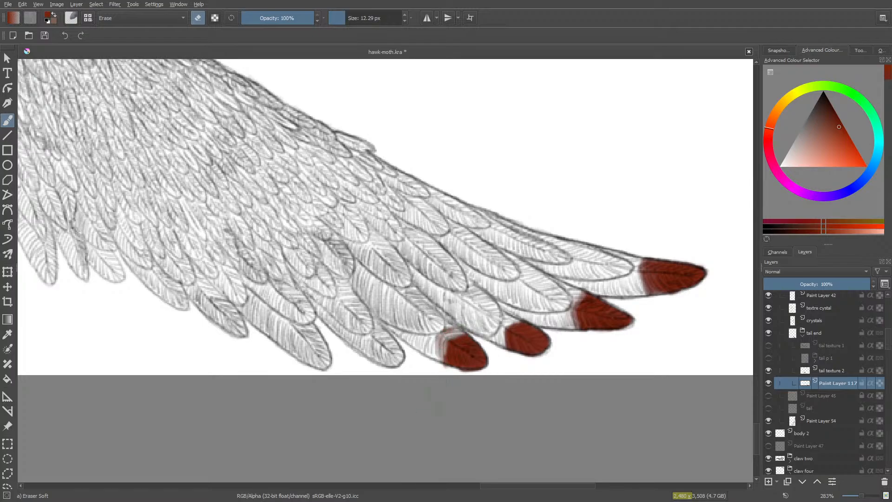
mouse_move(448, 351)
left_mouse_down()
mouse_move(441, 364)
mouse_move(441, 355)
left_mouse_up()
left_click_drag(347, 17, 357, 18)
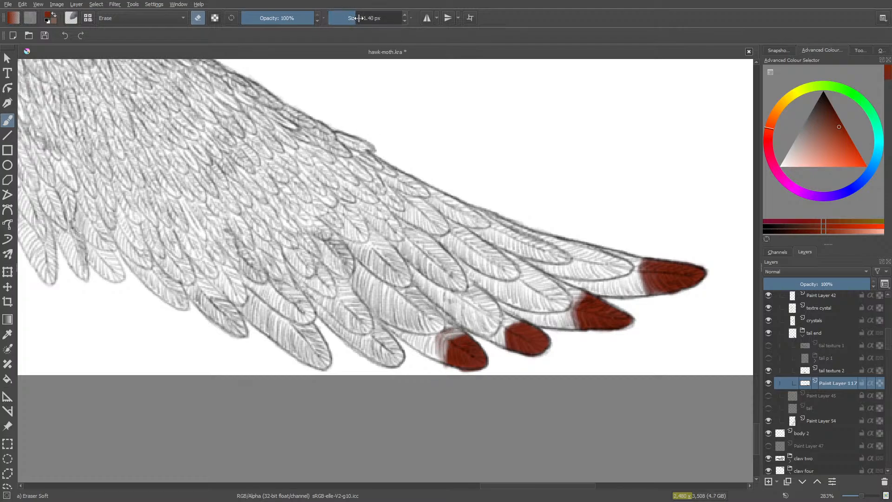
mouse_move(417, 342)
left_mouse_down()
mouse_move(450, 320)
mouse_move(433, 324)
mouse_move(429, 359)
left_mouse_up()
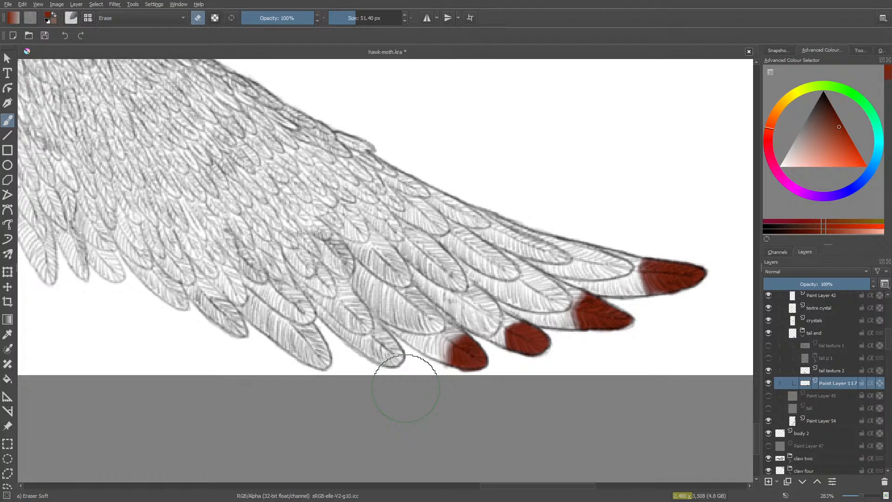
- Paint the fifth feather's tip red with Pencil-2 and soften its inner edge with the large soft eraser
key("slash")
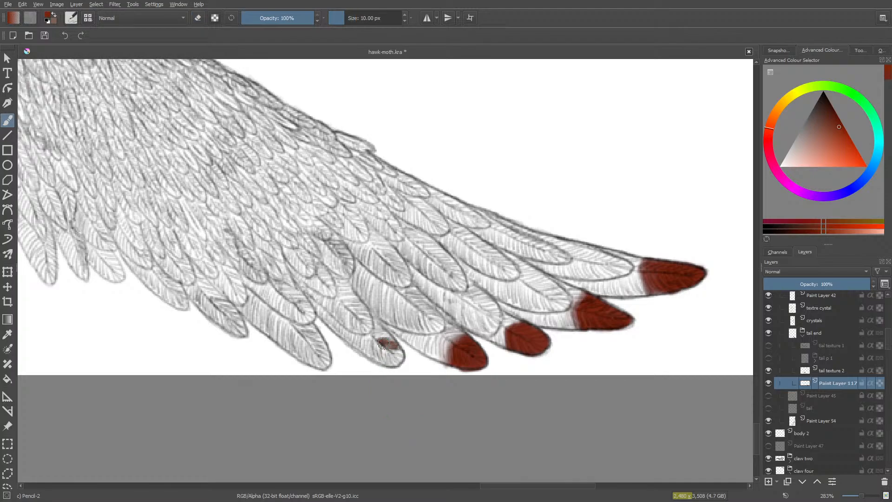
mouse_move(394, 358)
left_mouse_down()
mouse_move(376, 346)
mouse_move(386, 365)
mouse_move(401, 361)
mouse_move(385, 361)
left_mouse_up()
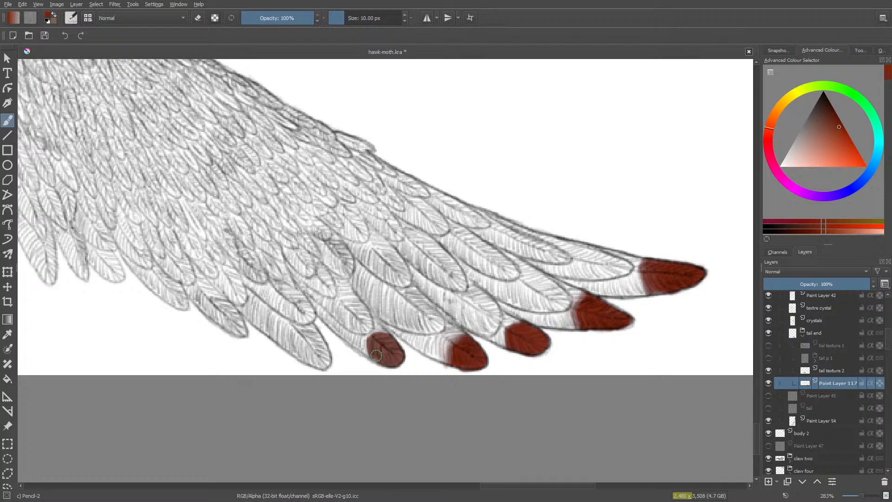
mouse_move(369, 346)
left_mouse_down()
mouse_move(377, 331)
mouse_move(385, 335)
left_mouse_up()
key("e")
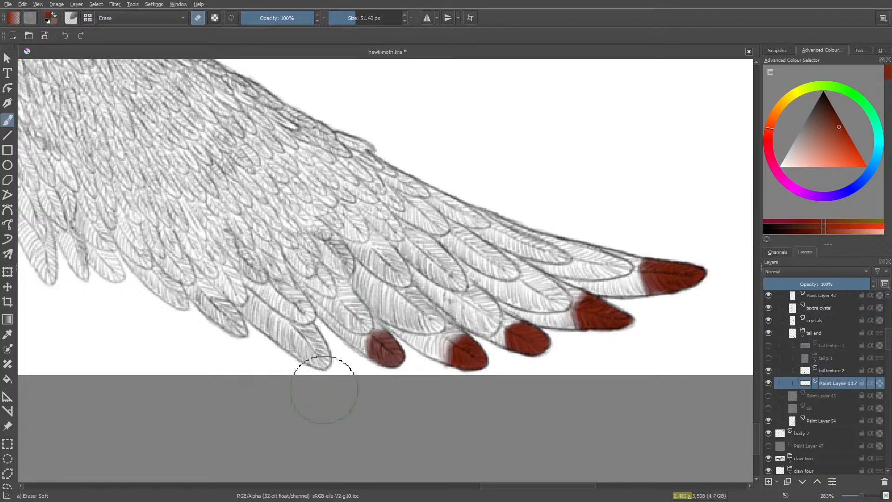
- Colour the tip of the sixth tail feather from the end red at 10 px and blend its inner edge
key("slash")
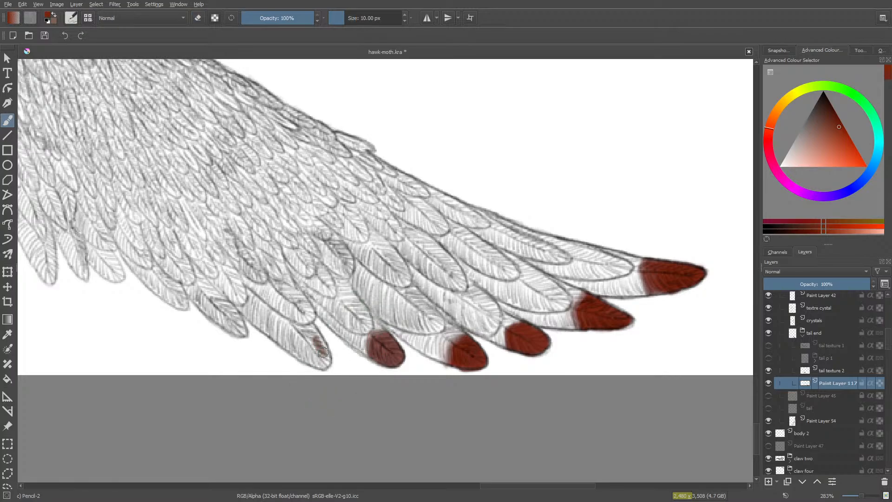
mouse_move(325, 359)
left_mouse_down()
mouse_move(298, 353)
mouse_move(309, 362)
mouse_move(328, 355)
mouse_move(324, 368)
mouse_move(320, 348)
mouse_move(319, 366)
mouse_move(326, 364)
mouse_move(301, 356)
mouse_move(311, 358)
mouse_move(312, 343)
mouse_move(328, 362)
mouse_move(301, 353)
mouse_move(319, 365)
mouse_move(315, 341)
left_mouse_up()
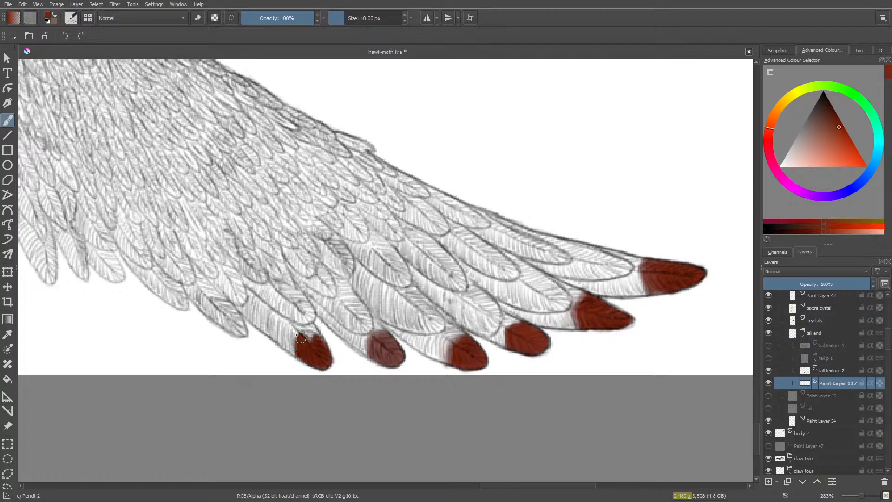
left_click_drag(308, 336, 295, 345)
mouse_move(310, 337)
left_mouse_down()
mouse_move(306, 327)
mouse_move(316, 347)
mouse_move(298, 326)
mouse_move(305, 323)
mouse_move(289, 320)
mouse_move(282, 342)
mouse_move(291, 349)
mouse_move(292, 332)
mouse_move(296, 356)
mouse_move(317, 369)
mouse_move(325, 357)
left_mouse_up()
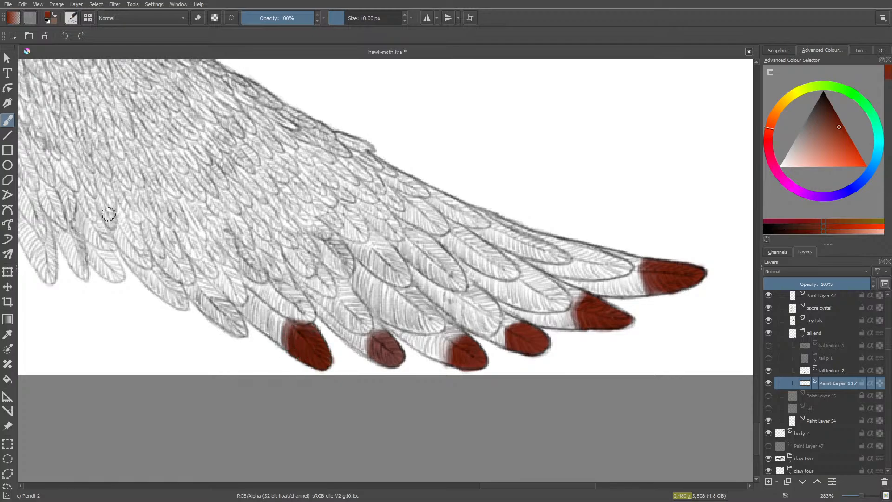
- Paint the tips of the seventh and eighth tail feathers red and fade the eighth one's inner edge with the soft eraser
left_click_drag(496, 488, 450, 488)
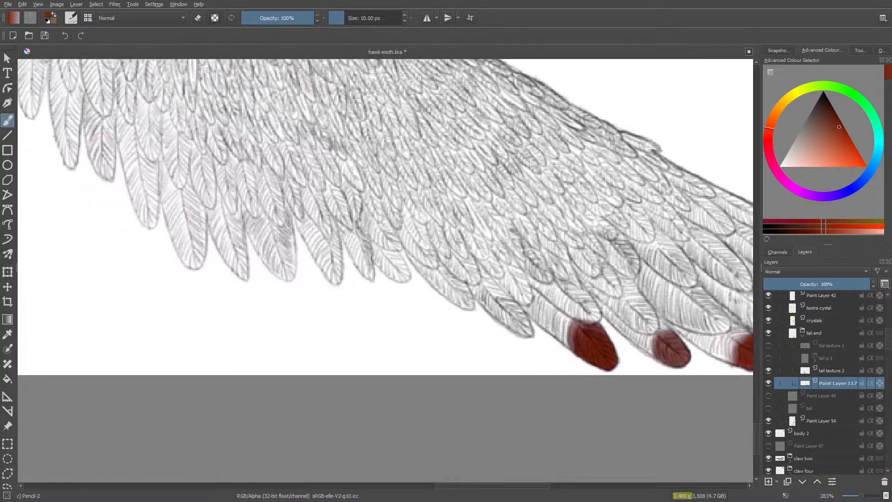
mouse_move(518, 330)
left_mouse_down()
mouse_move(512, 324)
mouse_move(524, 331)
mouse_move(525, 321)
mouse_move(515, 325)
mouse_move(523, 326)
mouse_move(503, 310)
mouse_move(521, 315)
mouse_move(497, 300)
mouse_move(516, 306)
mouse_move(523, 328)
mouse_move(496, 312)
mouse_move(518, 332)
mouse_move(530, 322)
mouse_move(515, 316)
mouse_move(526, 332)
mouse_move(518, 334)
mouse_move(502, 309)
left_mouse_up()
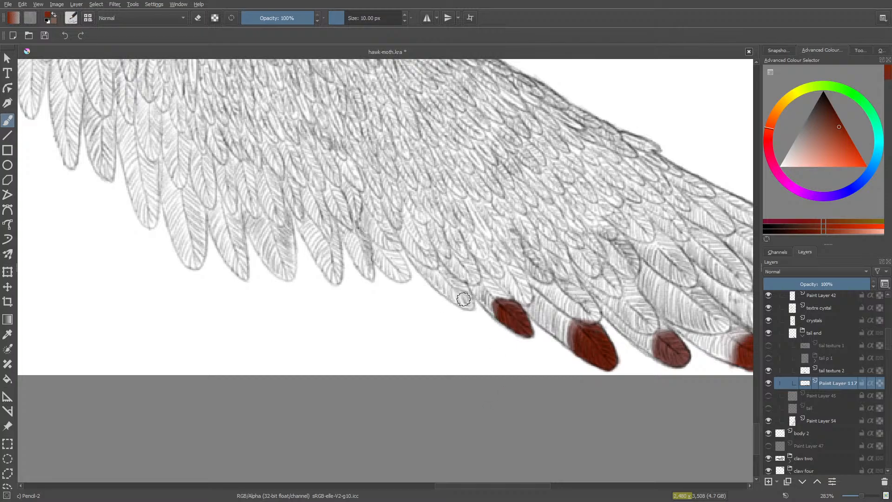
mouse_move(465, 283)
left_mouse_down()
mouse_move(466, 302)
mouse_move(458, 304)
mouse_move(465, 298)
mouse_move(455, 283)
mouse_move(452, 292)
mouse_move(458, 296)
mouse_move(455, 280)
mouse_move(447, 293)
mouse_move(443, 286)
mouse_move(455, 284)
mouse_move(464, 304)
mouse_move(444, 282)
left_mouse_up()
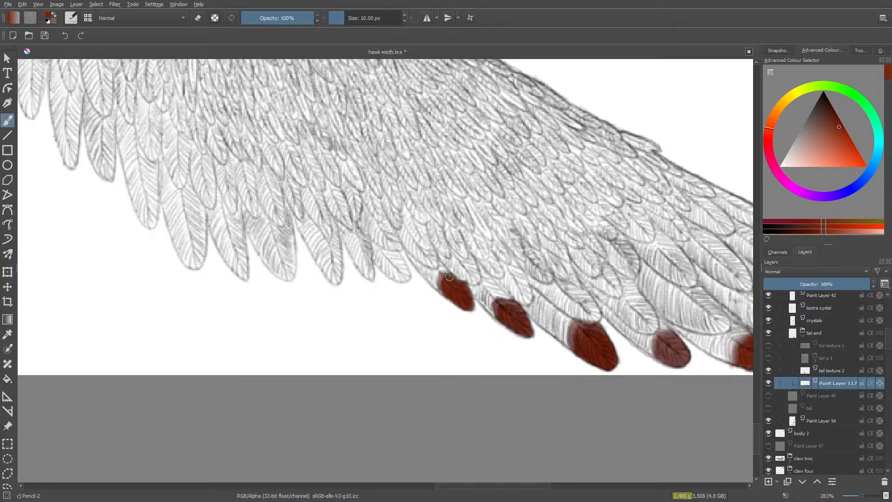
mouse_move(456, 278)
left_mouse_down()
mouse_move(469, 292)
mouse_move(462, 303)
mouse_move(443, 270)
mouse_move(436, 280)
mouse_move(399, 282)
mouse_move(417, 268)
mouse_move(418, 290)
mouse_move(427, 262)
mouse_move(462, 259)
left_mouse_up()
key("slash")
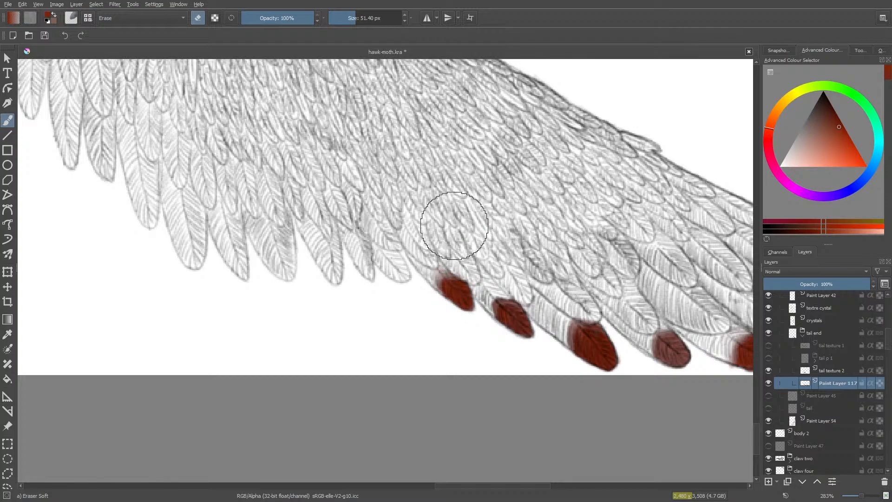
- Build up red on the ninth feather's tip with Pencil-2 and fade its upper edge with the 51.40 px soft eraser
key("slash")
mouse_move(403, 268)
left_mouse_down()
mouse_move(395, 273)
mouse_move(388, 264)
mouse_move(400, 279)
mouse_move(397, 271)
left_mouse_up()
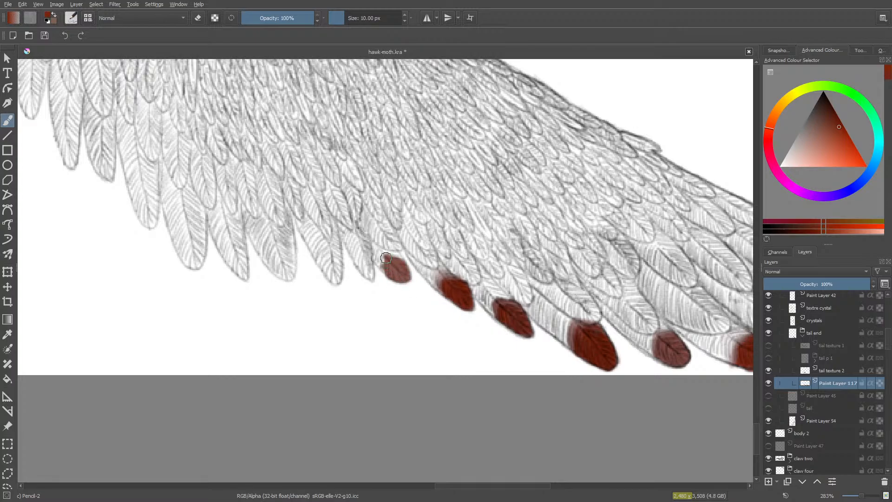
left_click_drag(399, 270, 393, 276)
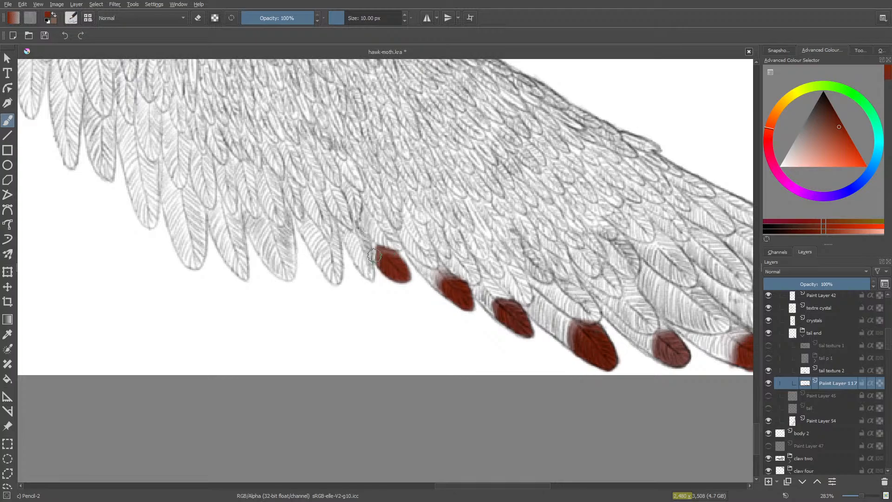
key("e")
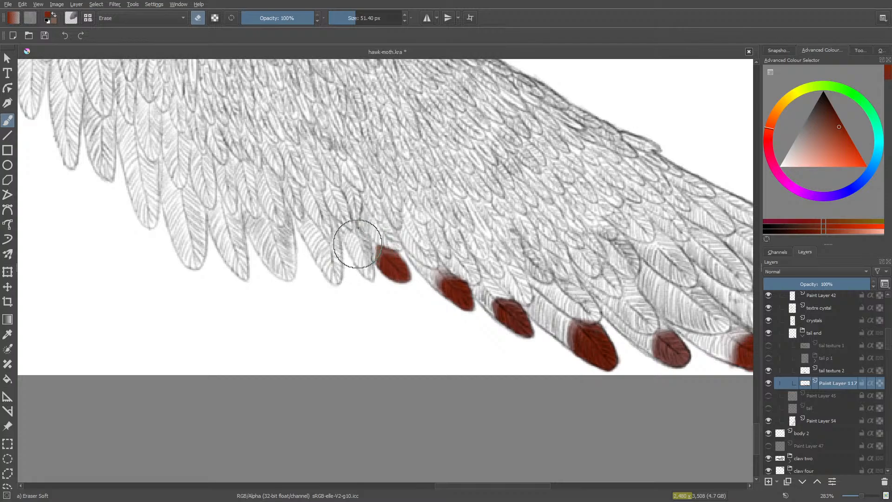
mouse_move(358, 244)
left_mouse_down()
mouse_move(360, 227)
mouse_move(392, 219)
mouse_move(328, 324)
mouse_move(361, 247)
mouse_move(348, 302)
left_mouse_up()
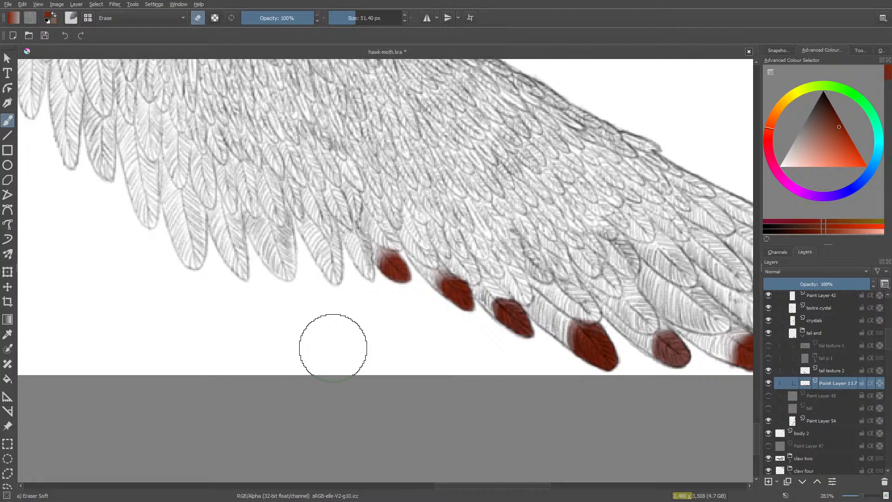
- Paint the narrow tip of the tenth tail feather red and soften its upper edge with the large soft eraser
key("slash")
mouse_move(366, 254)
left_mouse_down()
mouse_move(369, 274)
mouse_move(355, 260)
mouse_move(366, 262)
left_mouse_up()
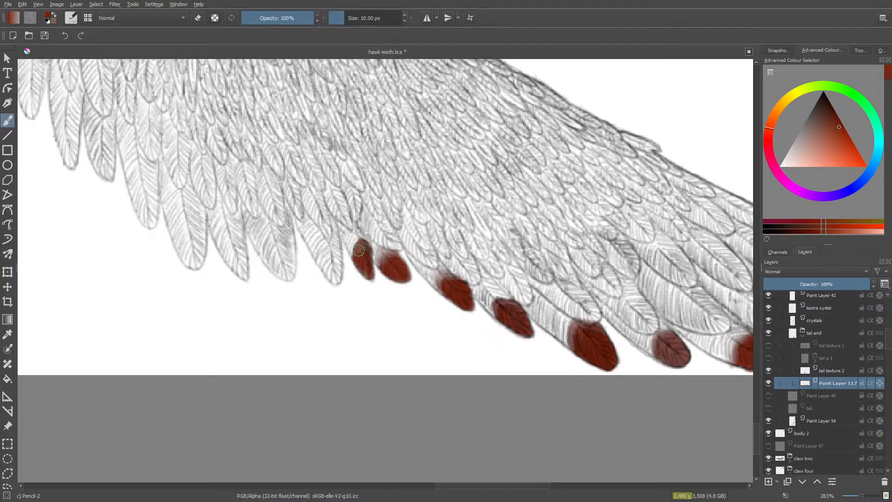
mouse_move(358, 250)
left_mouse_down()
mouse_move(348, 255)
mouse_move(367, 234)
mouse_move(358, 254)
mouse_move(365, 279)
mouse_move(362, 238)
mouse_move(354, 244)
mouse_move(352, 234)
left_mouse_up()
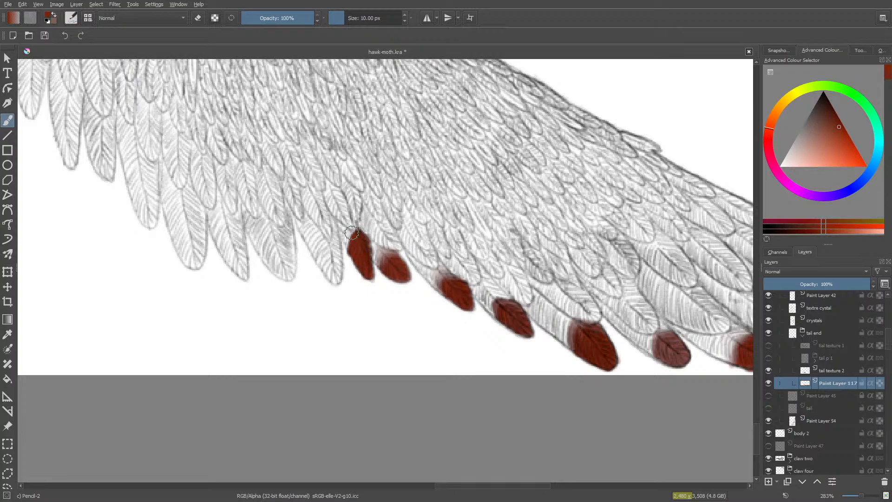
key("e")
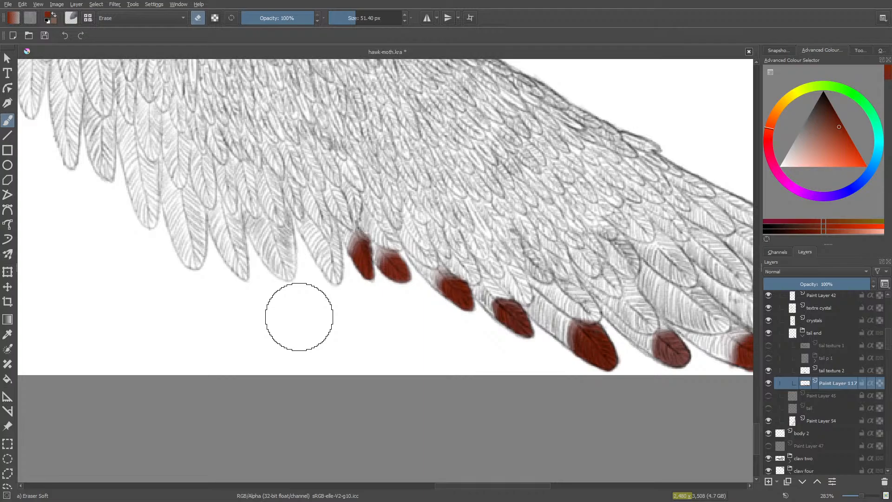
- Paint the eleventh tail feather's tip red with Pencil-2 at 10 px and fade its upper edge with the 51.40 px soft eraser
key("slash")
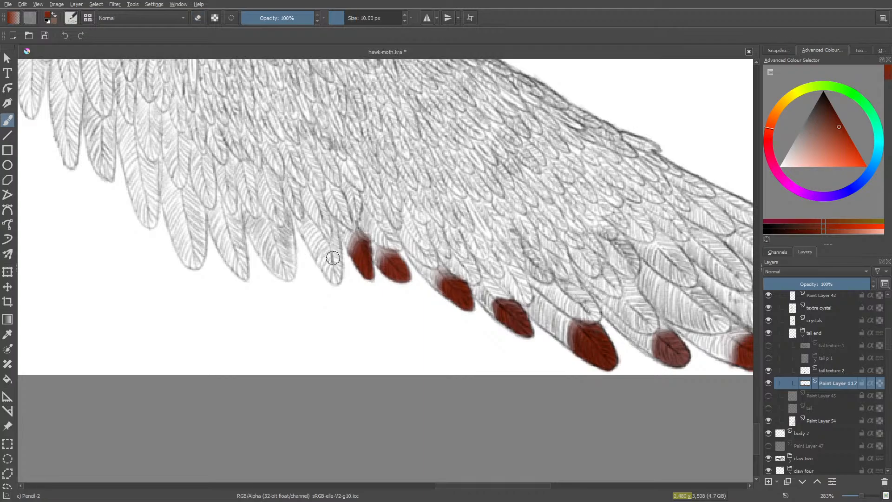
mouse_move(337, 255)
left_mouse_down()
mouse_move(331, 279)
mouse_move(336, 251)
mouse_move(339, 279)
mouse_move(323, 273)
mouse_move(332, 278)
left_mouse_up()
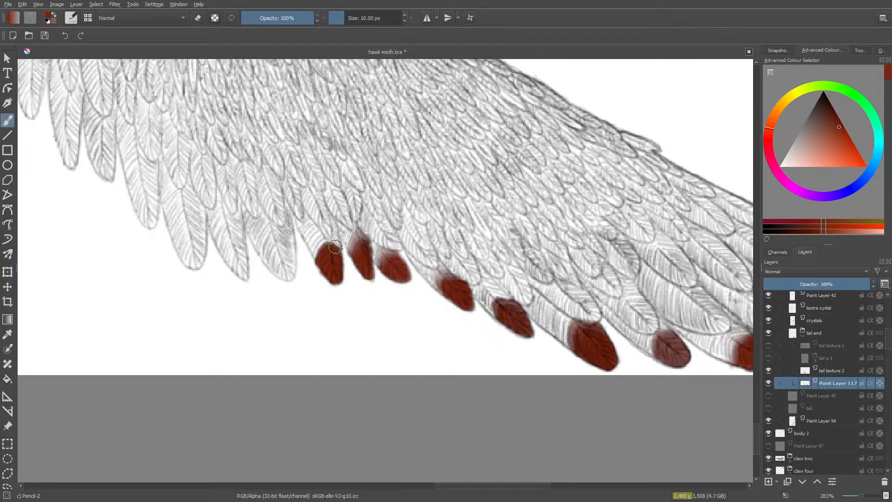
left_click_drag(335, 246, 337, 244)
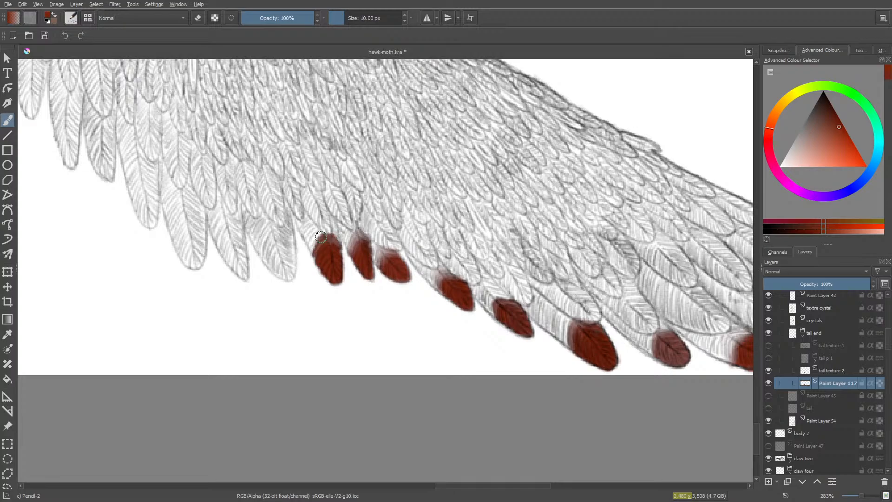
left_click_drag(339, 243, 336, 245)
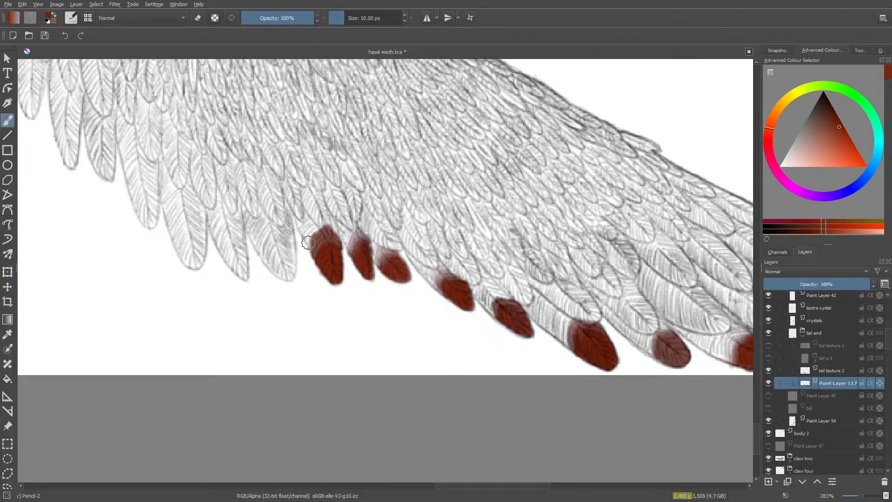
key("e")
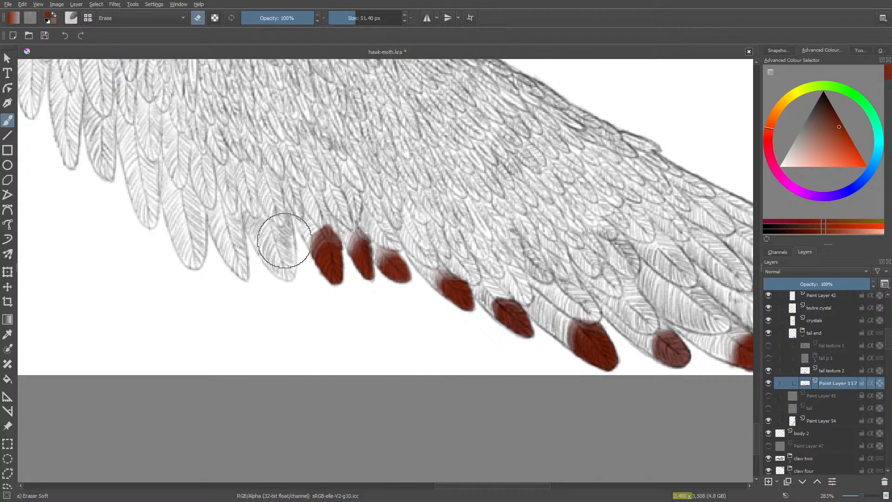
left_click_drag(301, 216, 345, 211)
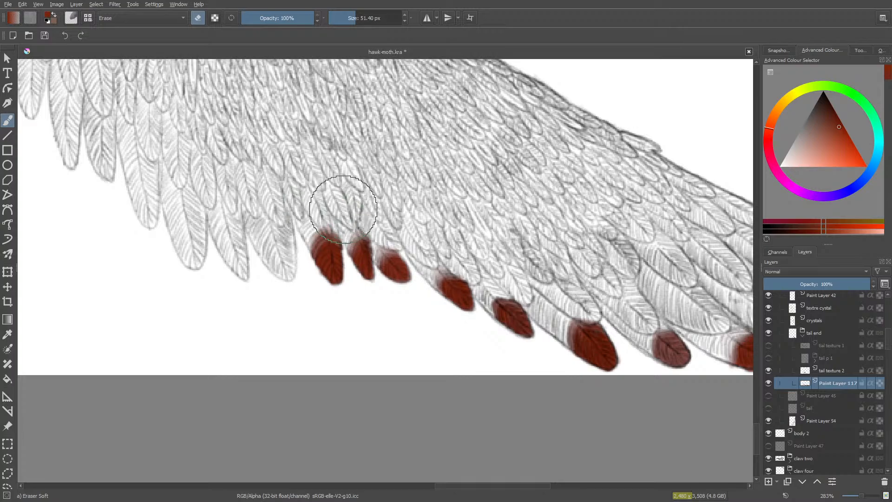
- Build up red on the broad tip of the twelfth tail feather and soften its upper edge with the soft eraser
key("e")
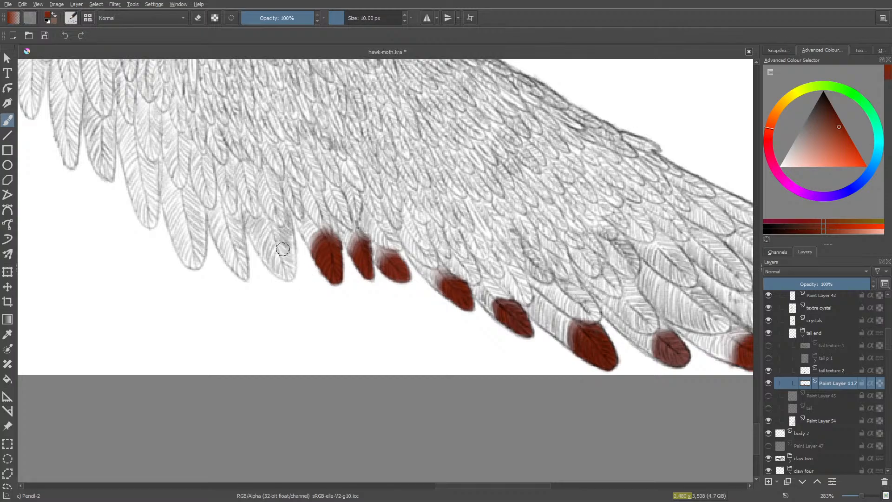
mouse_move(283, 249)
left_mouse_down()
mouse_move(288, 275)
mouse_move(292, 254)
mouse_move(289, 266)
left_mouse_up()
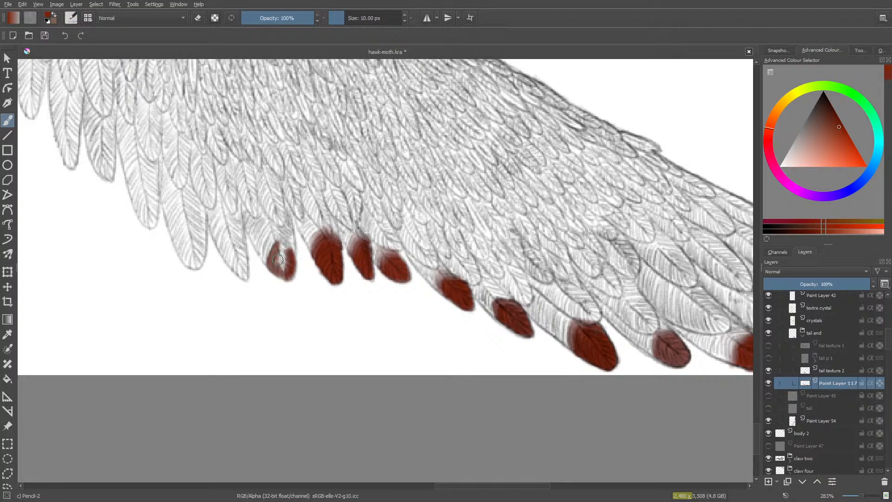
mouse_move(289, 252)
left_mouse_down()
mouse_move(290, 241)
mouse_move(262, 242)
mouse_move(264, 252)
left_mouse_up()
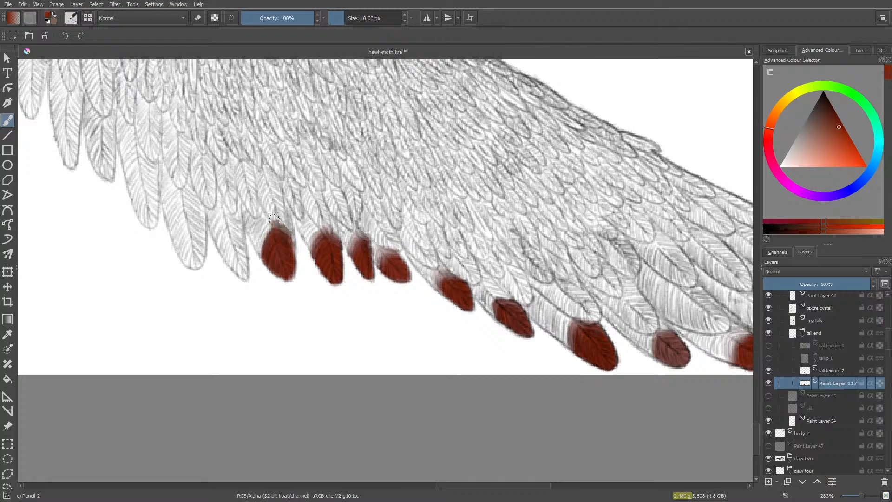
mouse_move(274, 218)
left_mouse_down()
mouse_move(256, 254)
mouse_move(266, 219)
mouse_move(259, 255)
mouse_move(275, 228)
mouse_move(281, 233)
mouse_move(263, 231)
mouse_move(290, 238)
mouse_move(270, 270)
left_mouse_up()
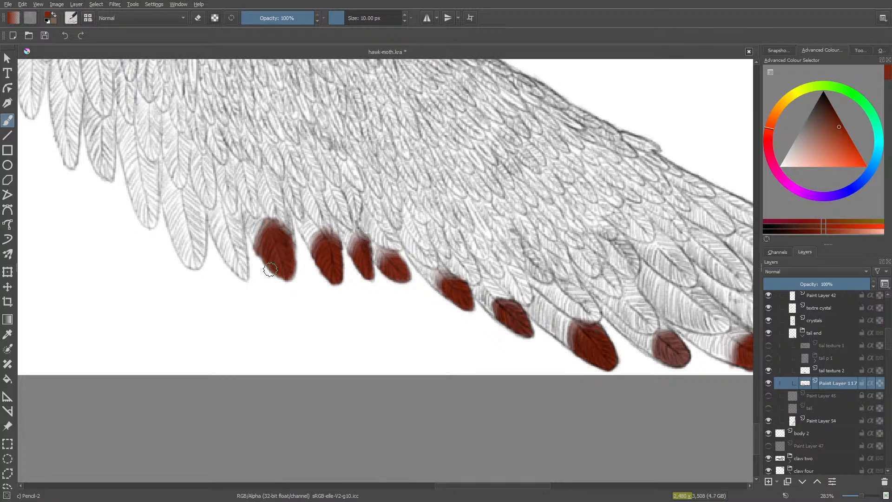
key("slash")
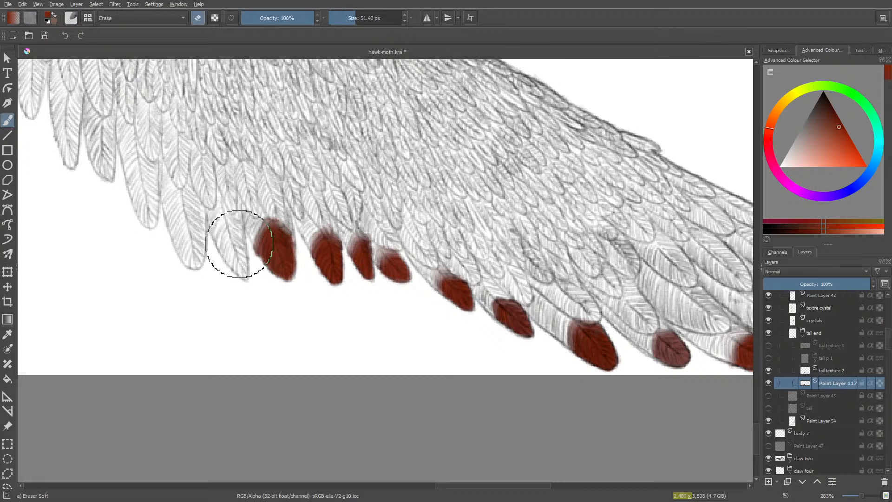
mouse_move(233, 236)
left_mouse_down()
mouse_move(247, 253)
mouse_move(235, 243)
mouse_move(255, 207)
mouse_move(289, 207)
mouse_move(297, 220)
mouse_move(273, 199)
mouse_move(255, 205)
mouse_move(234, 265)
left_mouse_up()
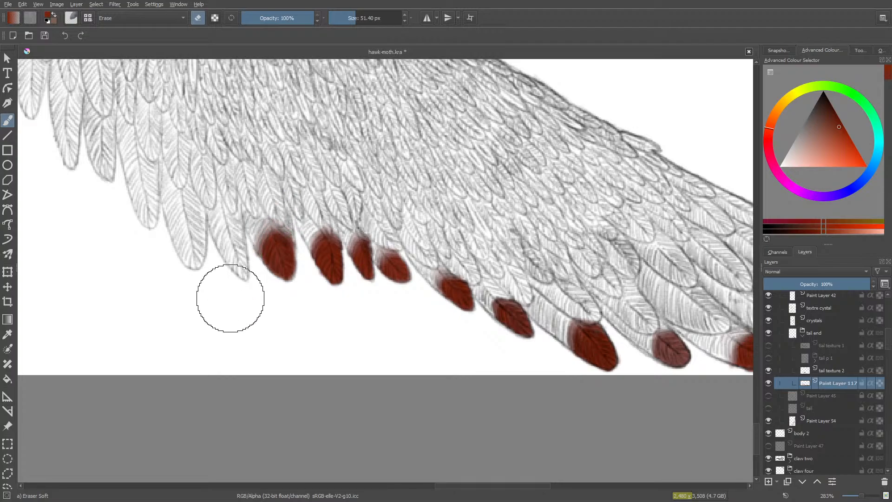
- Colour the pointed tip of the thirteenth tail feather red, clean up the spill below it and blend its upper edge
key("e")
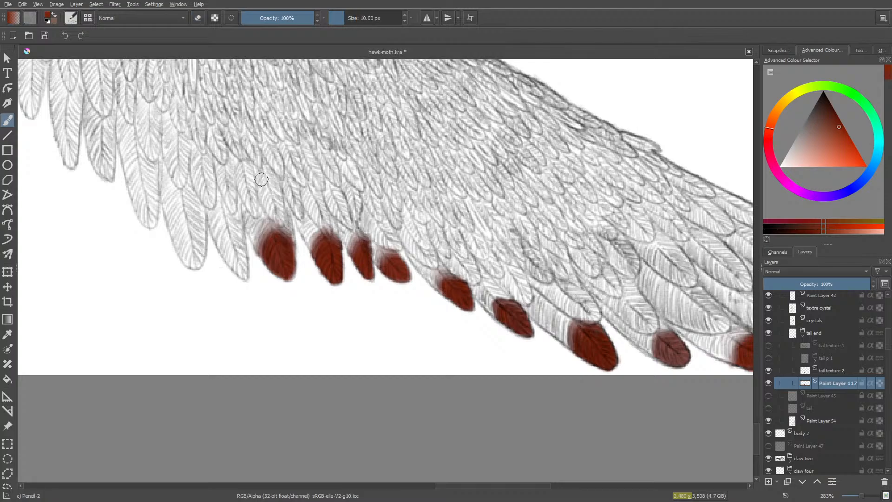
mouse_move(238, 242)
left_mouse_down()
mouse_move(245, 273)
mouse_move(243, 253)
mouse_move(233, 261)
left_mouse_up()
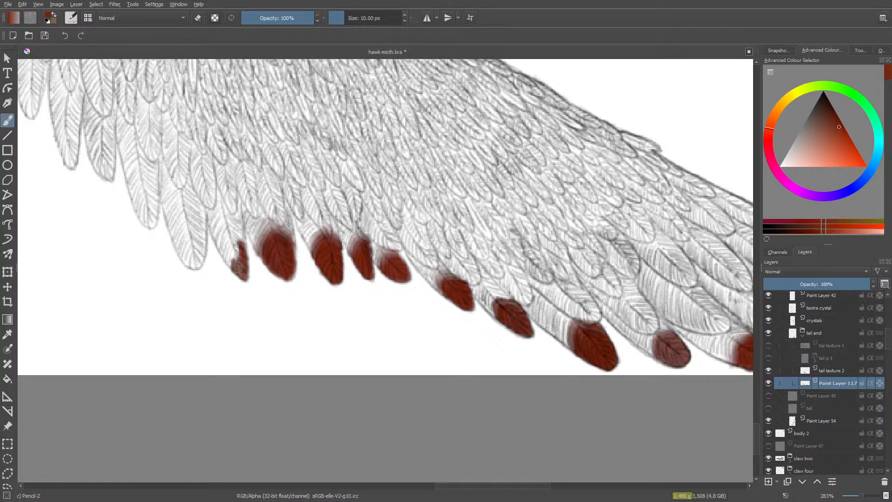
left_click_drag(237, 267, 230, 264)
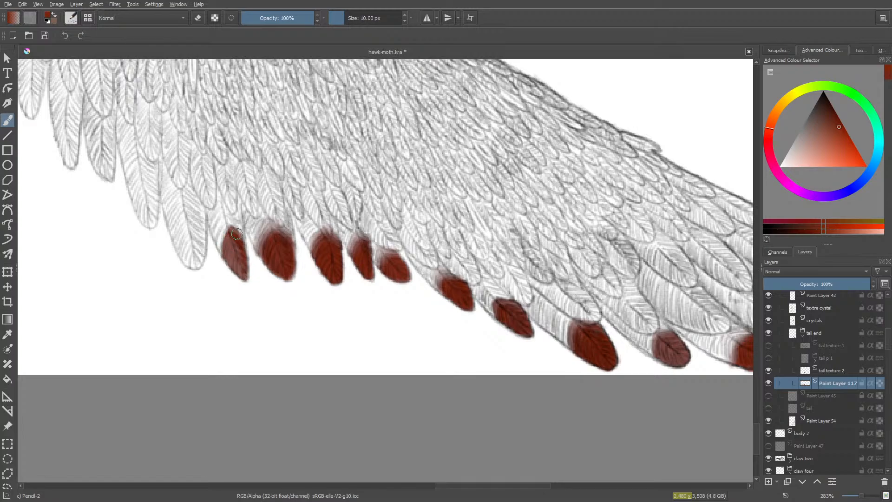
mouse_move(228, 222)
left_mouse_down()
mouse_move(220, 237)
mouse_move(224, 222)
mouse_move(231, 267)
mouse_move(239, 238)
mouse_move(235, 291)
left_mouse_up()
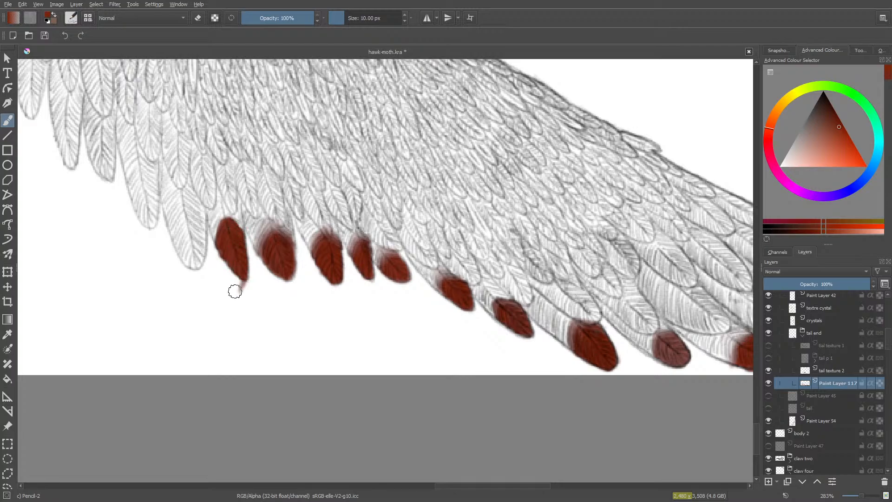
key("e")
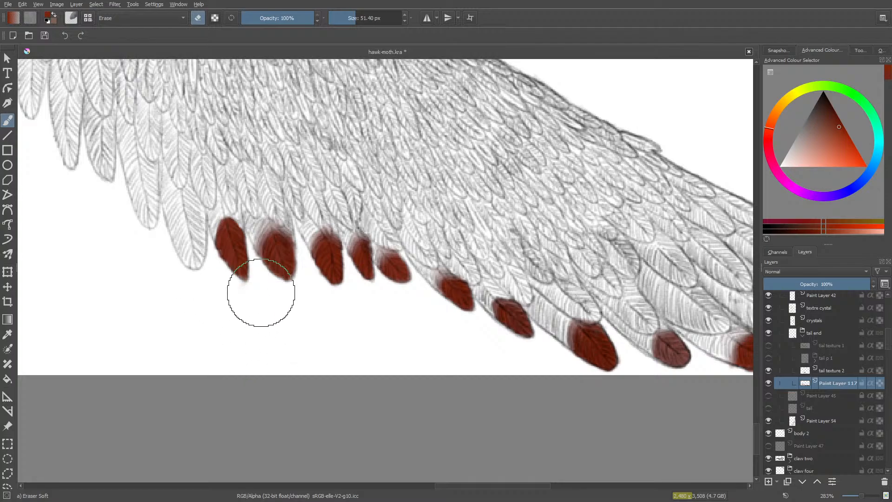
key("e")
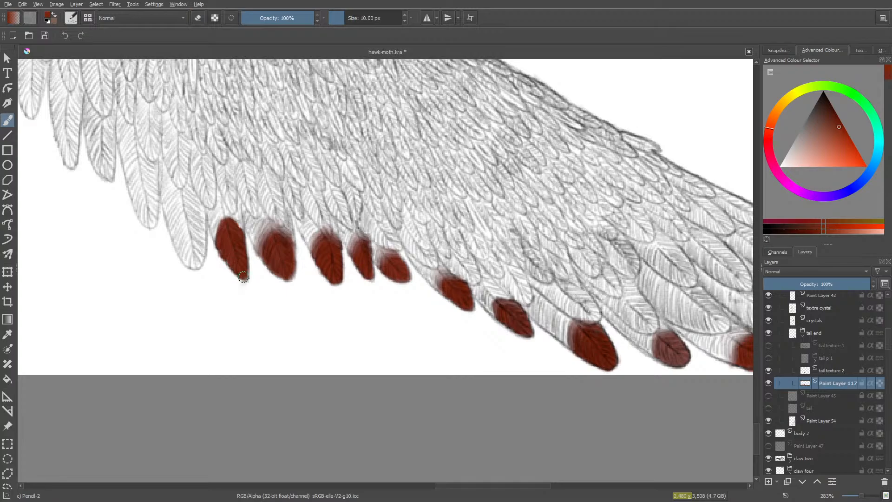
key("e")
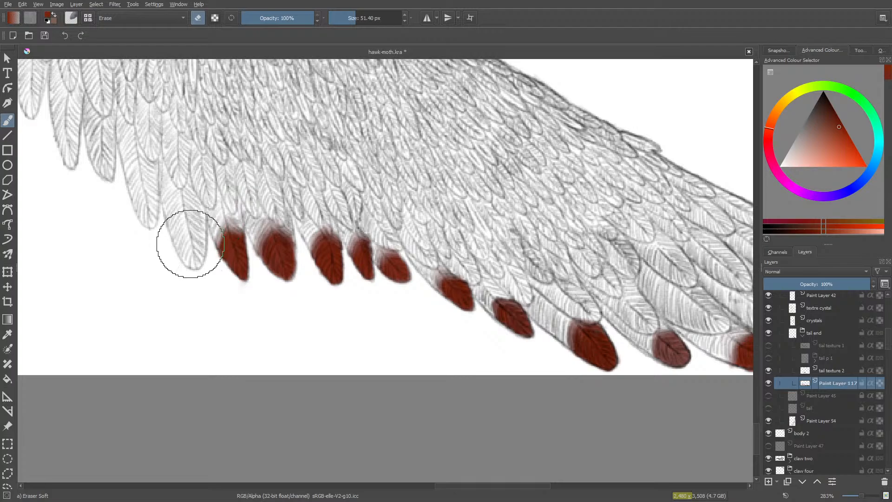
- Fill the fourteenth tail feather's tip with solid red at 10 px and fade its upper edge with the 51.40 px soft eraser
key("slash")
mouse_move(198, 247)
left_mouse_down()
mouse_move(200, 238)
mouse_move(196, 248)
left_mouse_up()
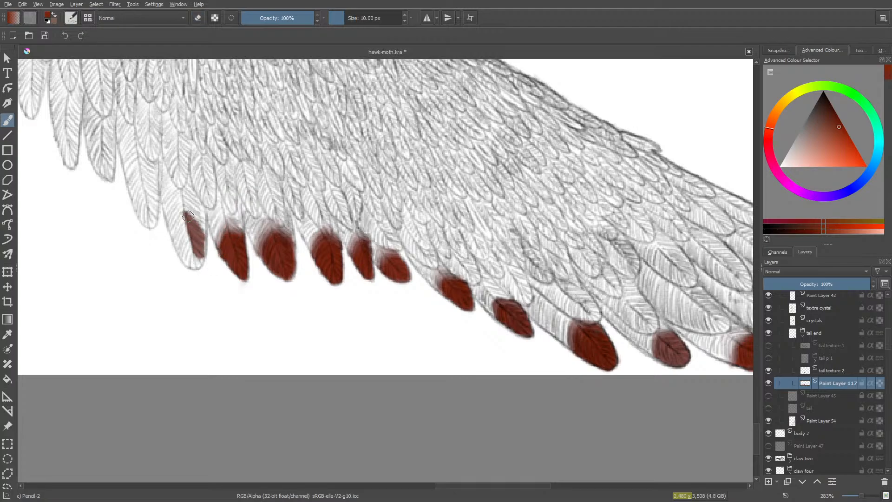
mouse_move(189, 216)
left_mouse_down()
mouse_move(195, 223)
mouse_move(184, 208)
mouse_move(204, 237)
mouse_move(202, 255)
mouse_move(175, 213)
mouse_move(170, 239)
mouse_move(176, 234)
left_mouse_up()
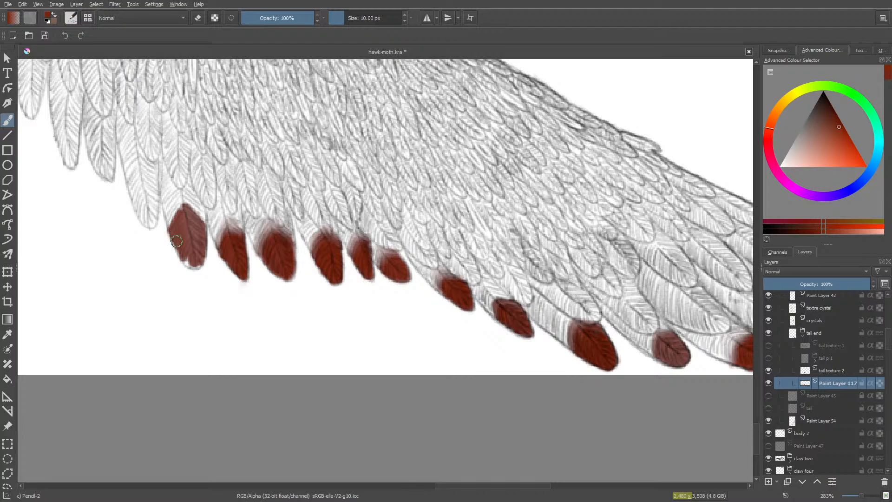
left_click_drag(190, 263, 195, 266)
left_click_drag(195, 260, 199, 235)
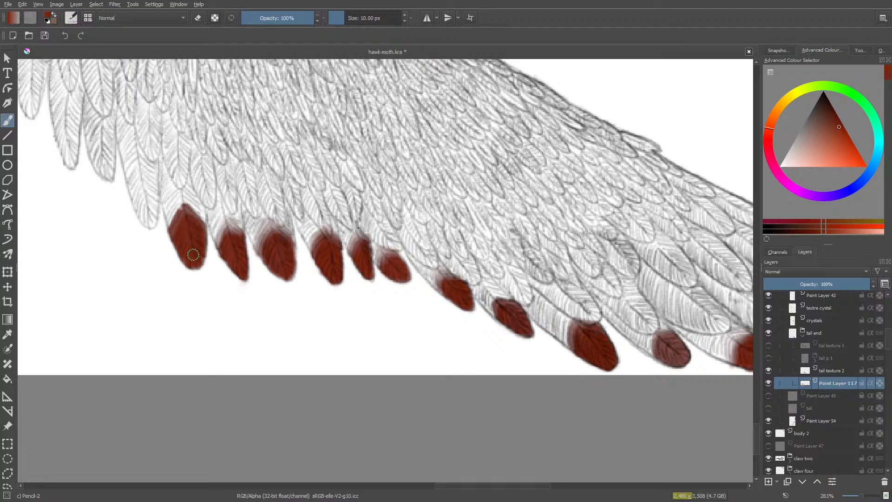
mouse_move(185, 256)
left_mouse_down()
mouse_move(177, 227)
mouse_move(176, 239)
mouse_move(185, 216)
mouse_move(181, 227)
mouse_move(197, 228)
mouse_move(190, 207)
mouse_move(165, 228)
left_mouse_up()
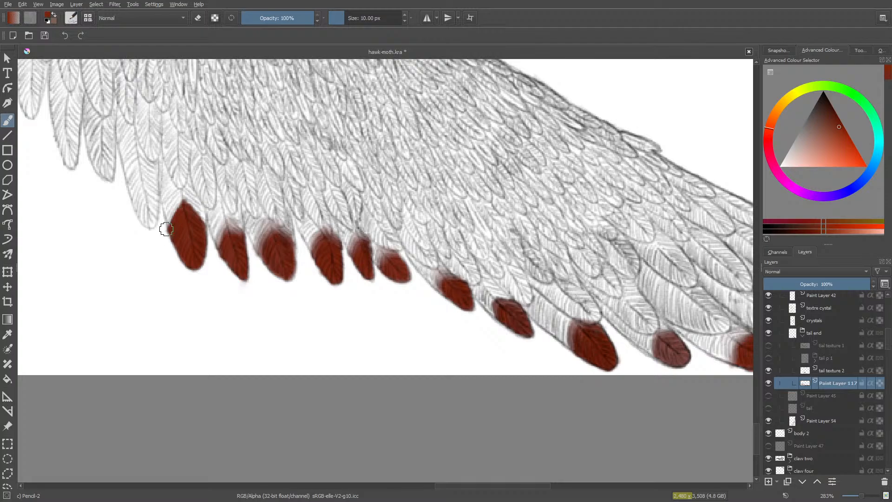
key("e")
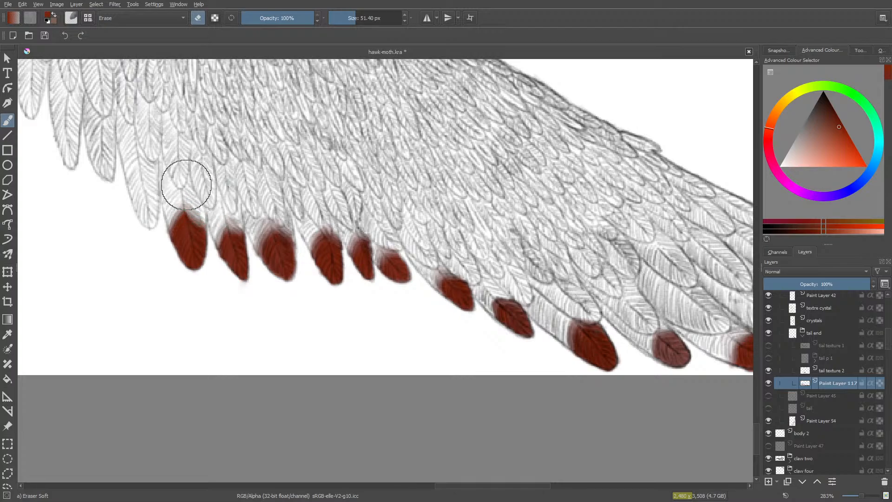
mouse_move(185, 184)
left_mouse_down()
mouse_move(145, 215)
mouse_move(152, 223)
mouse_move(200, 204)
left_mouse_up()
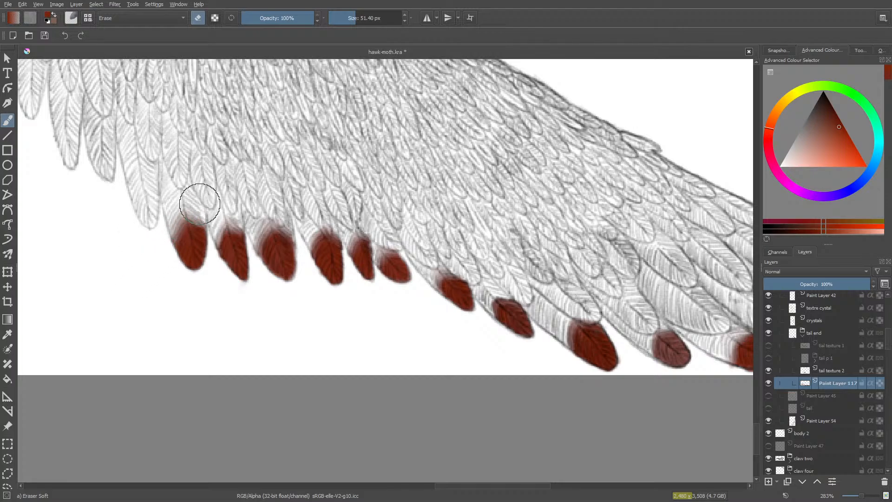
- Paint the fifteenth tail feather's tip red and fade its upper edge with the soft eraser at 15.63 px and 25.64 px
left_click_drag(355, 17, 346, 18)
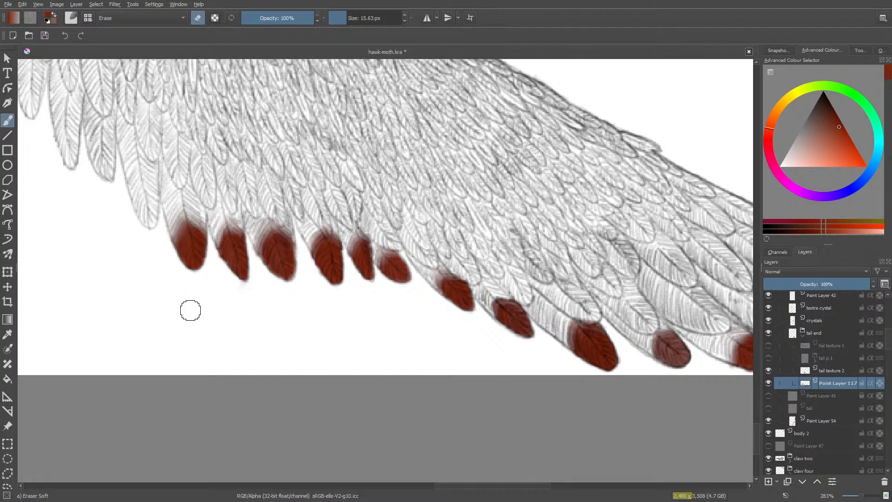
key("slash")
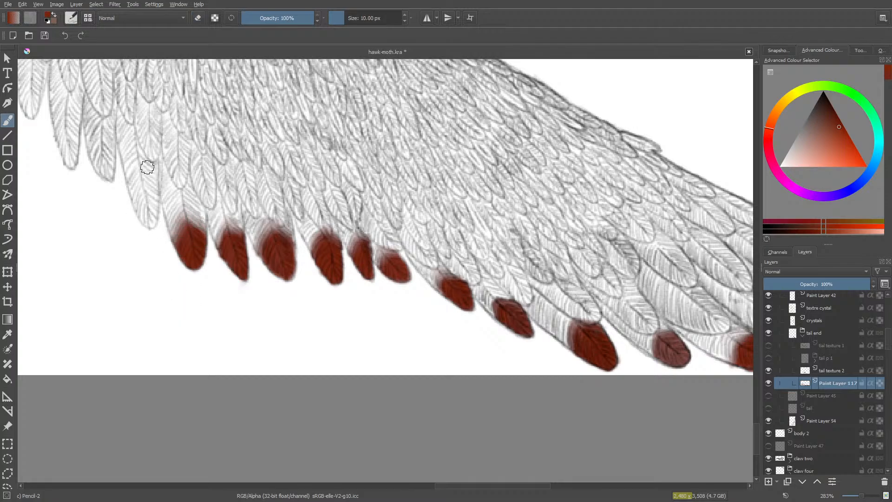
mouse_move(152, 206)
left_mouse_down()
mouse_move(140, 182)
mouse_move(154, 199)
mouse_move(143, 179)
mouse_move(158, 190)
mouse_move(148, 180)
mouse_move(138, 187)
mouse_move(136, 175)
mouse_move(132, 185)
mouse_move(146, 184)
mouse_move(156, 199)
mouse_move(145, 223)
left_mouse_up()
mouse_move(138, 189)
left_mouse_down()
mouse_move(146, 205)
mouse_move(136, 197)
mouse_move(136, 181)
mouse_move(150, 183)
mouse_move(134, 176)
mouse_move(137, 167)
mouse_move(151, 171)
mouse_move(141, 160)
mouse_move(127, 176)
mouse_move(131, 207)
mouse_move(138, 197)
mouse_move(150, 216)
left_mouse_up()
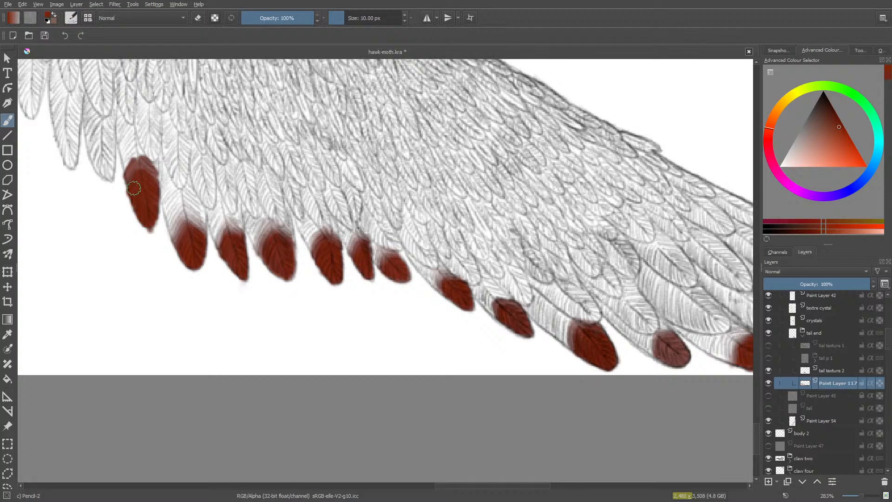
key("e")
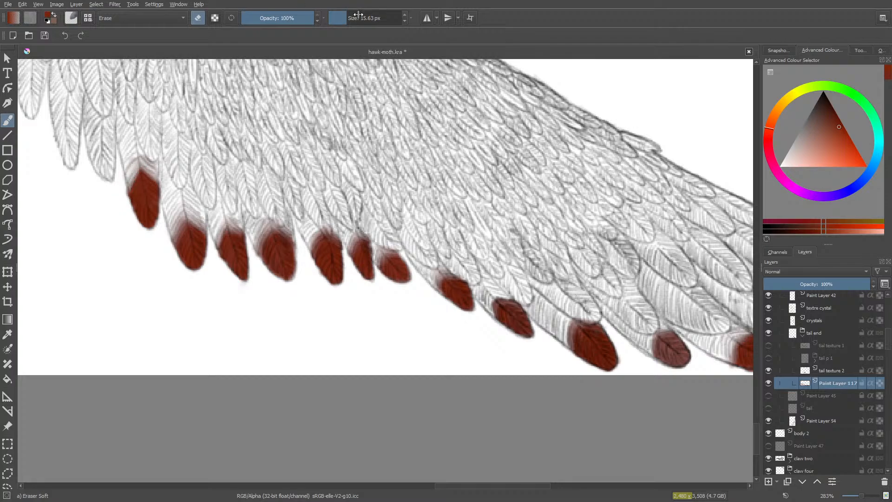
left_click_drag(349, 13, 352, 15)
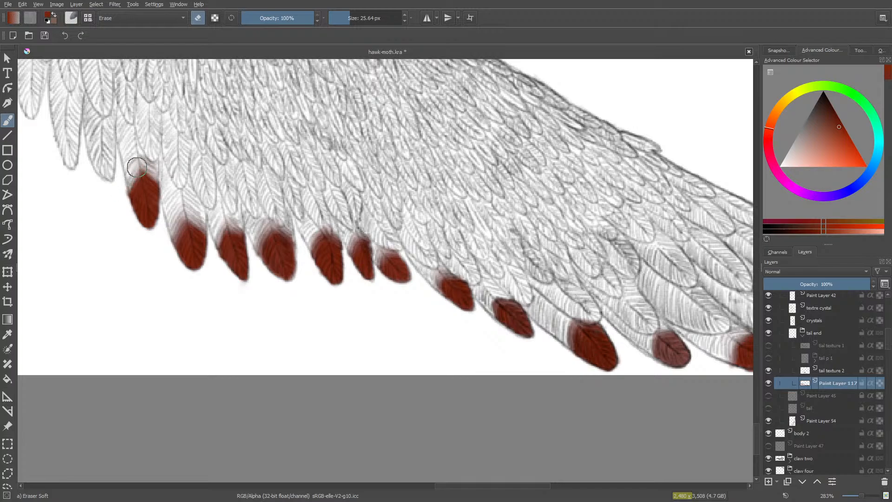
mouse_move(148, 165)
left_mouse_down()
mouse_move(161, 177)
mouse_move(142, 170)
left_mouse_up()
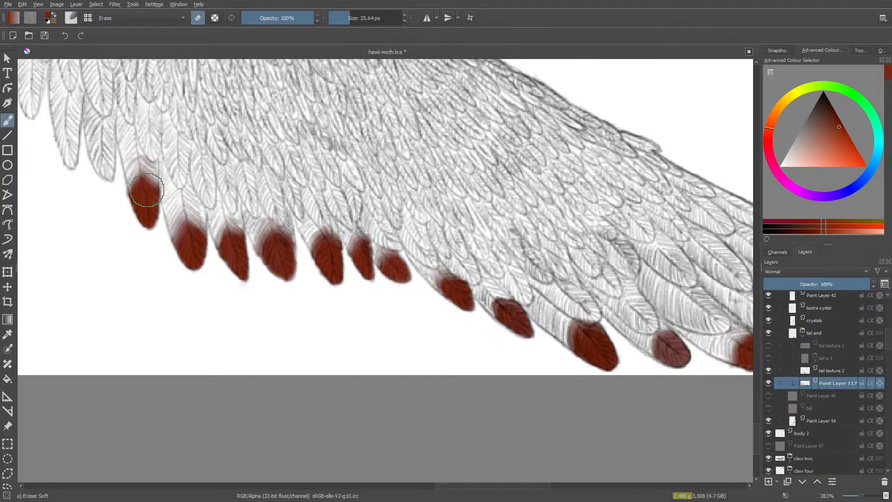
- Erase the stray red spot among the feathers above the coloured tips with the 25.64 px soft eraser
key("e")
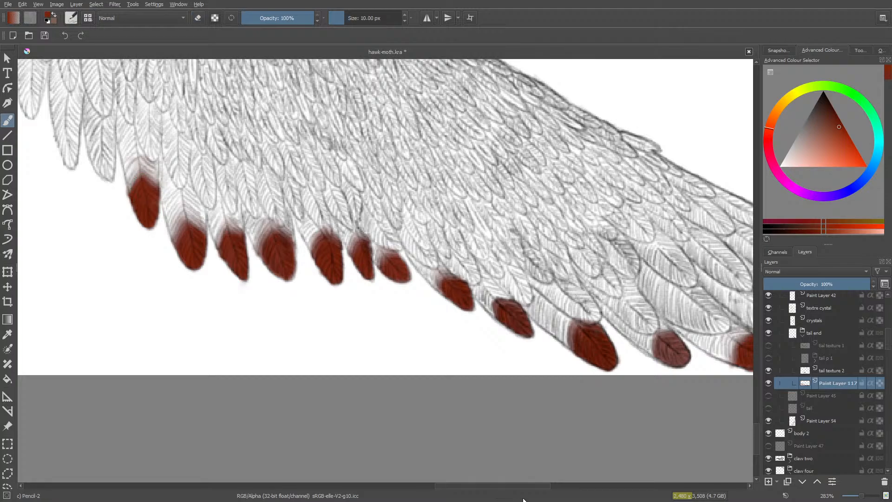
left_click_drag(523, 488, 482, 491)
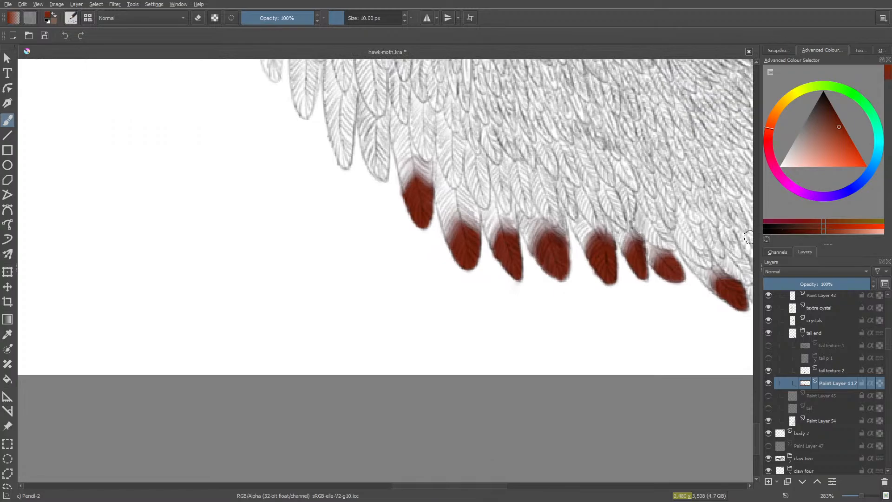
mouse_move(757, 426)
left_mouse_down()
mouse_move(759, 402)
mouse_move(756, 411)
left_mouse_up()
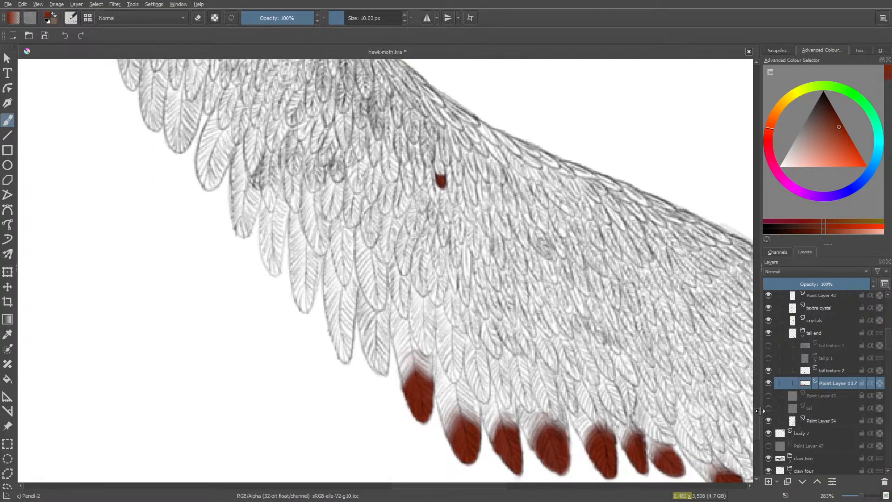
key("e")
left_click_drag(433, 201, 448, 151)
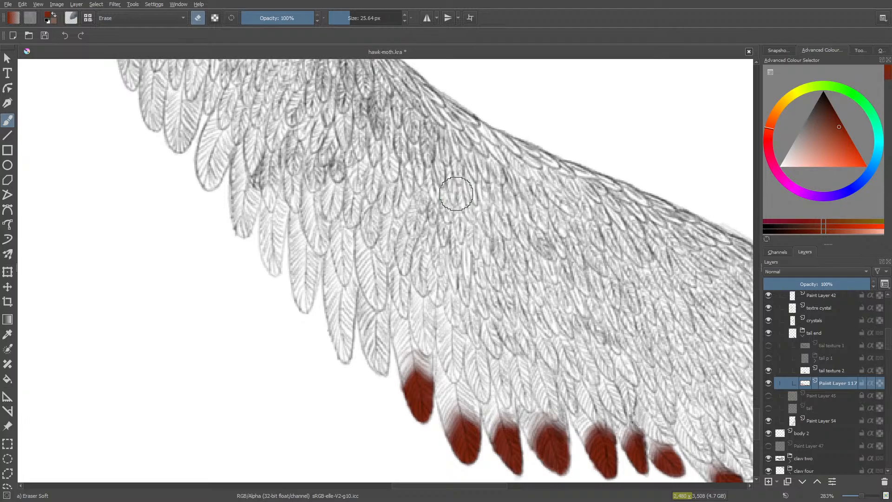
- Fill the sixteenth tail feather's tip with red using the 10 px Pencil-2 brush and fade its upper edge with the 25.64 px soft eraser
right_click(391, 276)
left_click(360, 311)
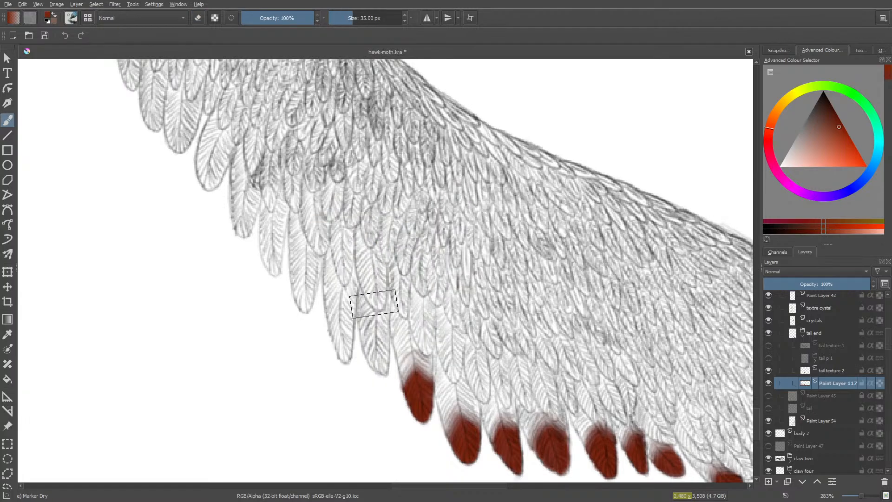
right_click(372, 248)
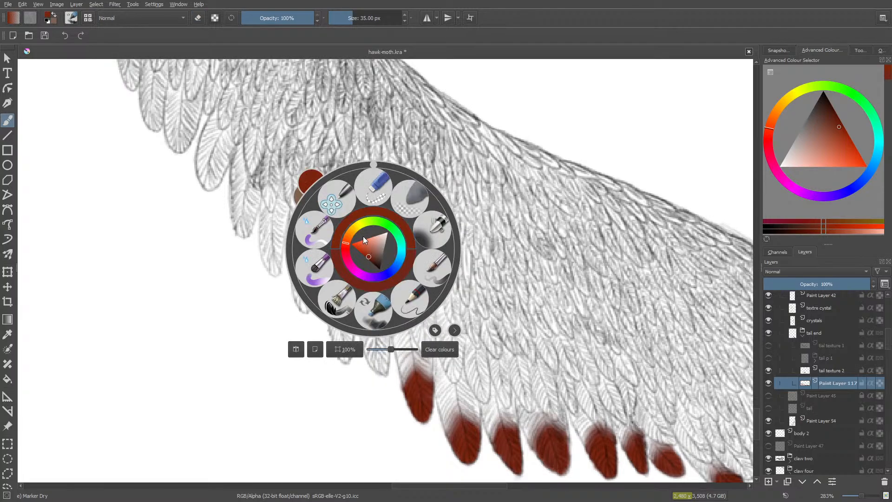
left_click(409, 298)
mouse_move(384, 342)
left_mouse_down()
mouse_move(378, 368)
mouse_move(374, 346)
mouse_move(384, 370)
mouse_move(384, 351)
mouse_move(375, 342)
mouse_move(370, 355)
mouse_move(368, 340)
mouse_move(373, 332)
mouse_move(387, 343)
mouse_move(376, 325)
mouse_move(384, 368)
mouse_move(376, 339)
mouse_move(367, 351)
mouse_move(365, 339)
mouse_move(369, 327)
mouse_move(371, 362)
mouse_move(375, 286)
mouse_move(363, 341)
mouse_move(380, 316)
left_mouse_up()
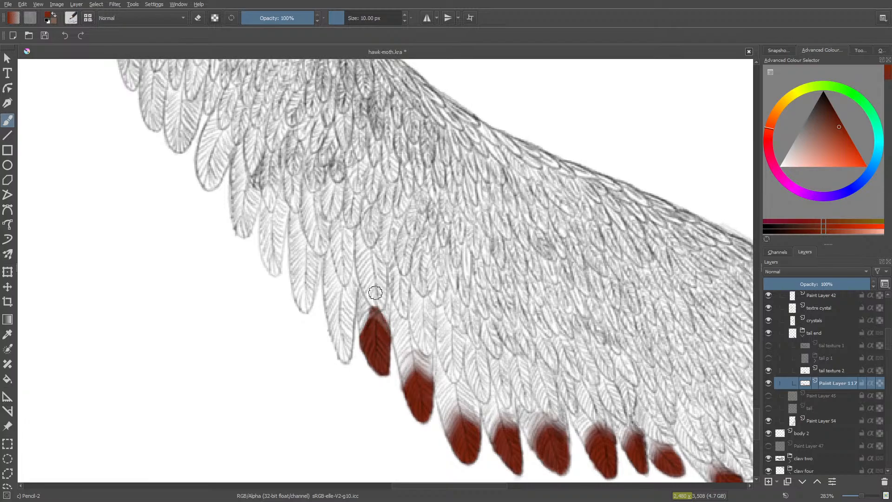
key("e")
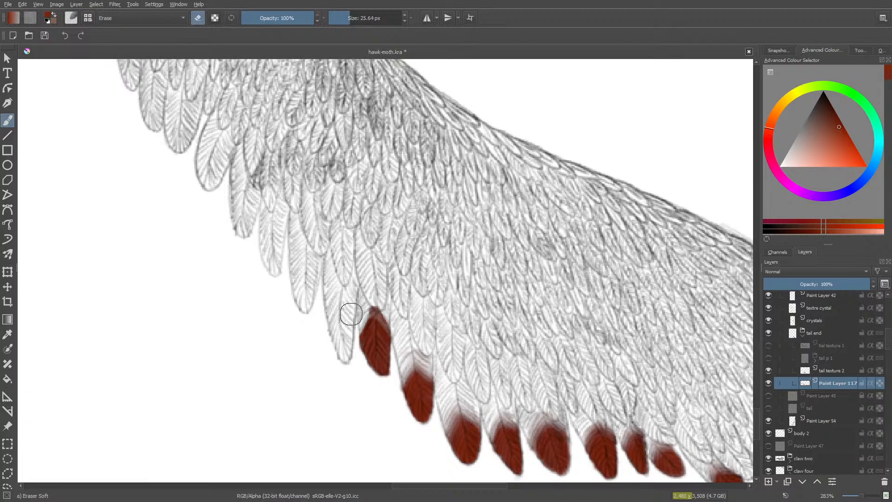
left_click_drag(365, 305, 349, 334)
mouse_move(369, 306)
left_mouse_down()
mouse_move(393, 320)
mouse_move(389, 306)
mouse_move(382, 298)
mouse_move(390, 336)
left_mouse_up()
mouse_move(365, 289)
left_mouse_down()
mouse_move(392, 335)
mouse_move(367, 322)
mouse_move(343, 348)
left_mouse_up()
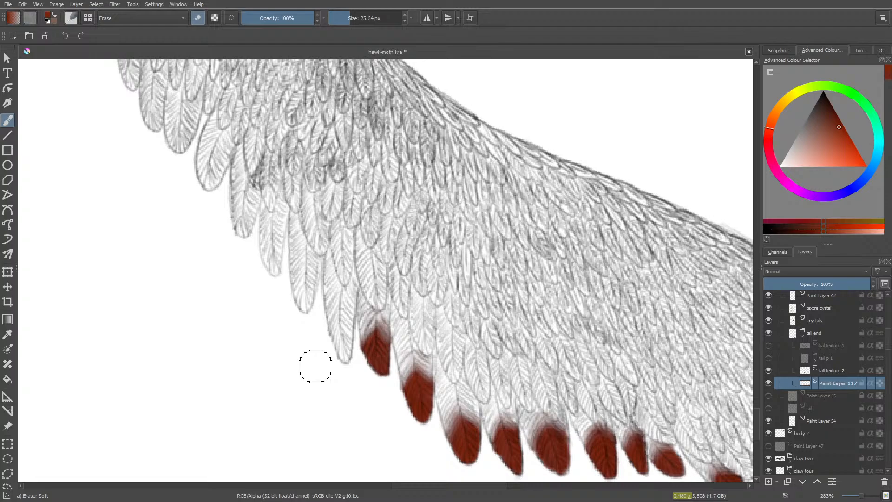
- Lower the soft eraser's opacity to 75% and soften the sixteenth feather tip's upper edge further
left_click_drag(284, 10, 285, 17)
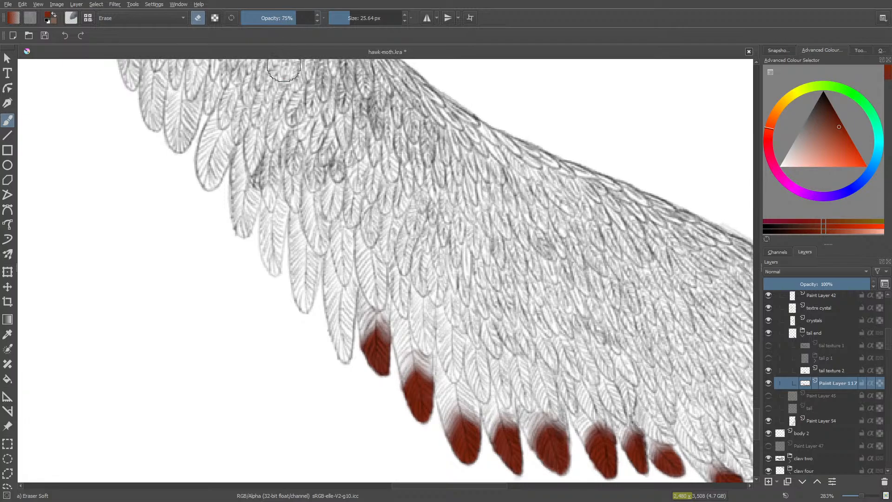
mouse_move(364, 335)
left_mouse_down()
mouse_move(365, 345)
mouse_move(379, 335)
left_mouse_up()
key("slash")
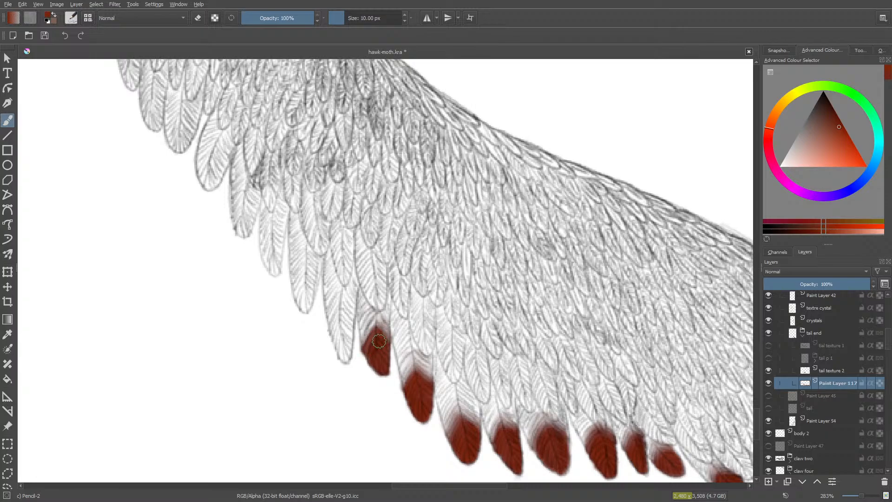
key("slash")
mouse_move(354, 349)
left_mouse_down()
mouse_move(379, 305)
mouse_move(387, 333)
mouse_move(363, 308)
mouse_move(361, 345)
mouse_move(374, 315)
mouse_move(358, 330)
mouse_move(384, 308)
mouse_move(396, 339)
left_mouse_up()
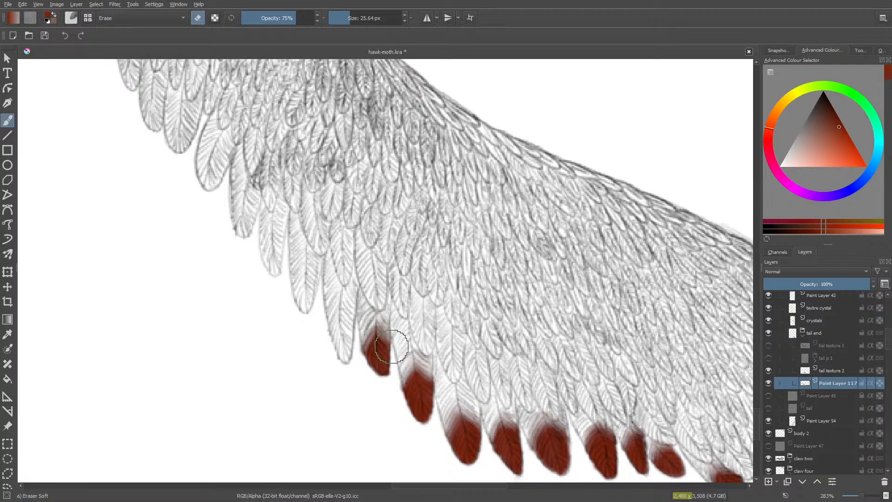
- Paint the seventeenth tail feather's tip solid red at 10 px and fade its upper edge with the soft eraser at 75% opacity
key("slash")
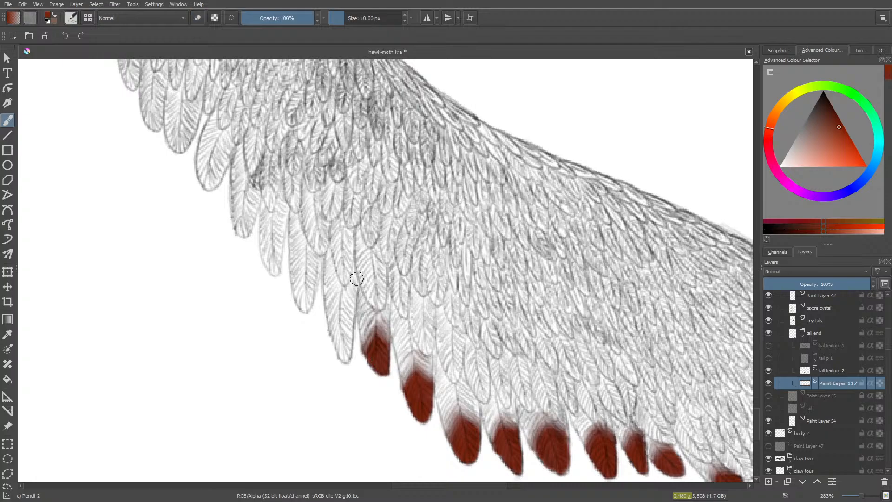
mouse_move(345, 318)
left_mouse_down()
mouse_move(347, 340)
mouse_move(342, 302)
mouse_move(352, 319)
left_mouse_up()
left_click_drag(342, 292, 353, 314)
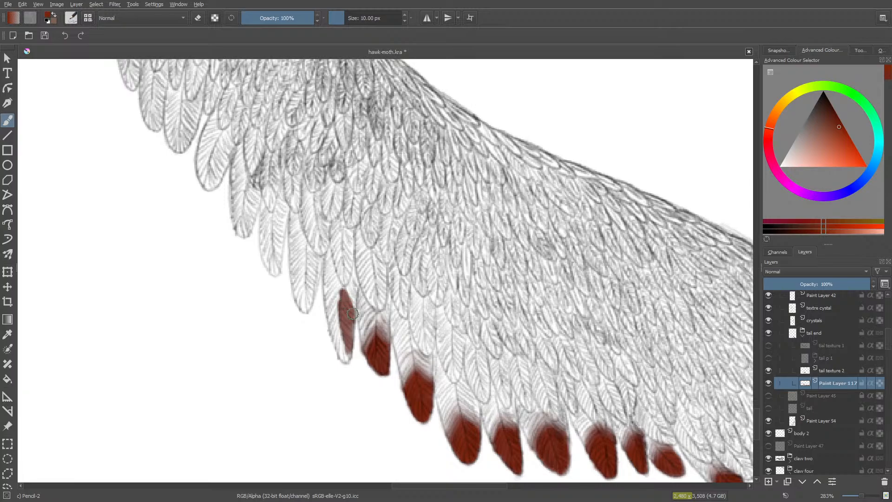
mouse_move(349, 346)
left_mouse_down()
mouse_move(339, 317)
mouse_move(346, 360)
mouse_move(338, 302)
mouse_move(327, 315)
mouse_move(341, 355)
mouse_move(350, 329)
mouse_move(343, 350)
mouse_move(344, 291)
mouse_move(330, 320)
mouse_move(336, 313)
mouse_move(338, 341)
mouse_move(345, 326)
mouse_move(343, 358)
mouse_move(337, 337)
left_mouse_up()
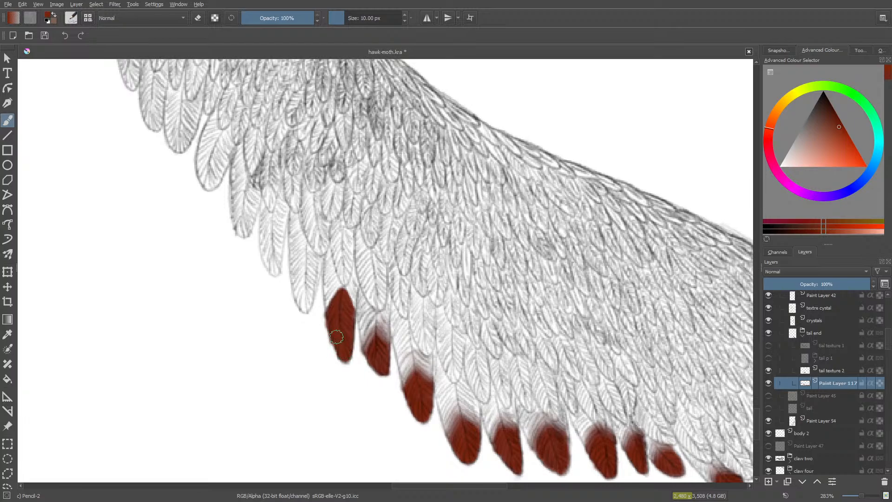
key("slash")
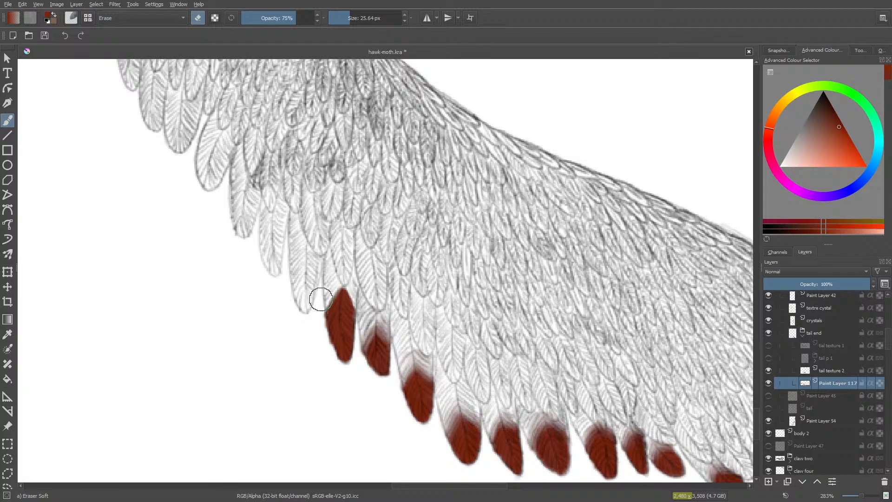
mouse_move(321, 300)
left_mouse_down()
mouse_move(316, 321)
mouse_move(339, 283)
mouse_move(354, 304)
mouse_move(346, 280)
mouse_move(353, 292)
mouse_move(341, 283)
mouse_move(317, 310)
mouse_move(326, 291)
mouse_move(318, 331)
mouse_move(338, 297)
mouse_move(351, 306)
mouse_move(328, 321)
mouse_move(346, 290)
mouse_move(353, 296)
mouse_move(340, 263)
left_mouse_up()
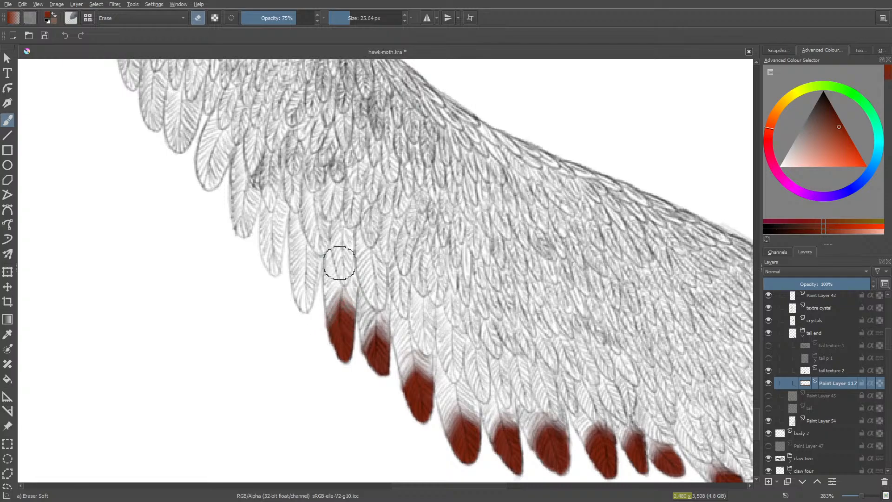
- Colour the eighteenth tail feather's tip red at 10 px and blend its upper edge out with the 75% soft eraser
key("slash")
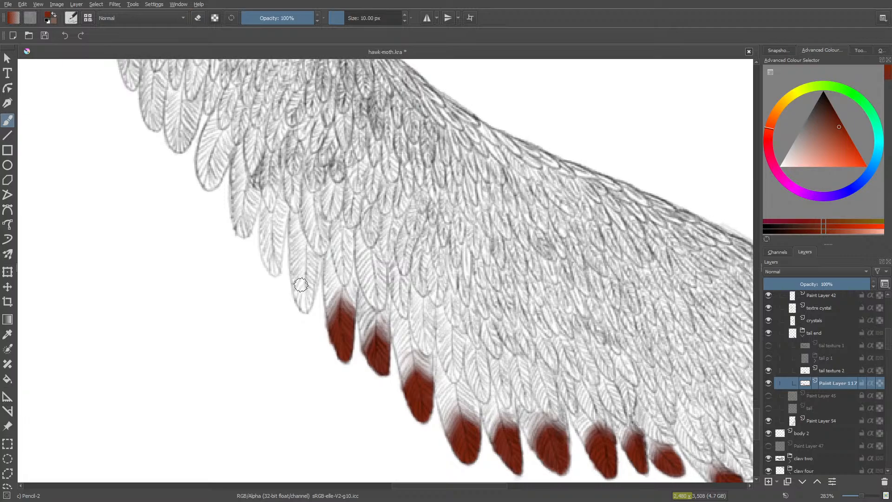
mouse_move(309, 281)
left_mouse_down()
mouse_move(306, 308)
mouse_move(305, 272)
mouse_move(299, 290)
mouse_move(293, 269)
mouse_move(301, 309)
mouse_move(311, 270)
mouse_move(310, 293)
mouse_move(290, 296)
mouse_move(311, 293)
mouse_move(285, 326)
mouse_move(307, 266)
left_mouse_up()
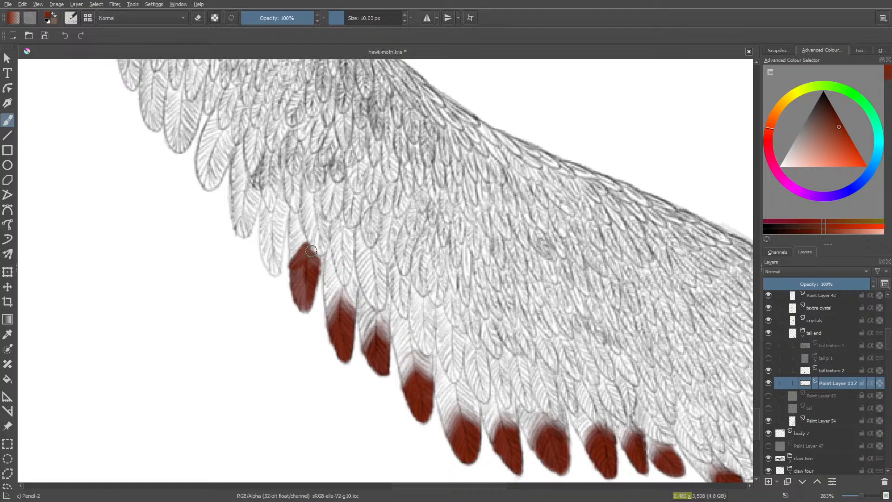
mouse_move(316, 263)
left_mouse_down()
mouse_move(304, 292)
mouse_move(300, 268)
left_mouse_up()
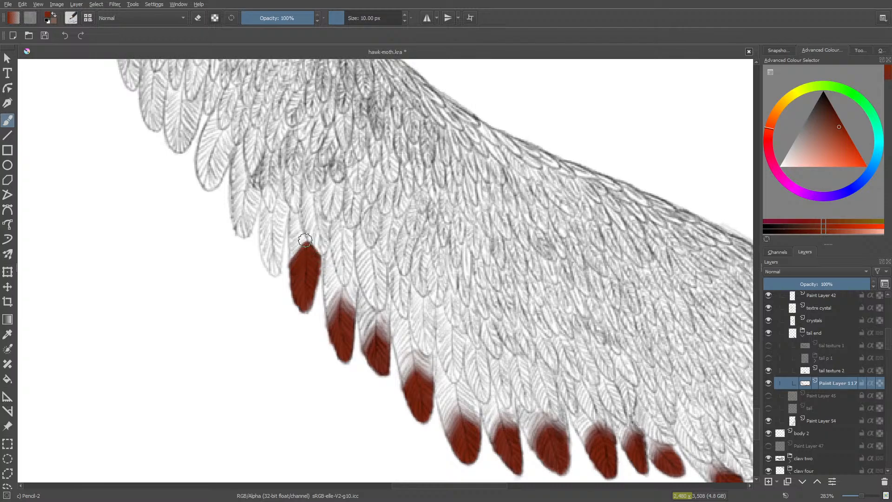
key("e")
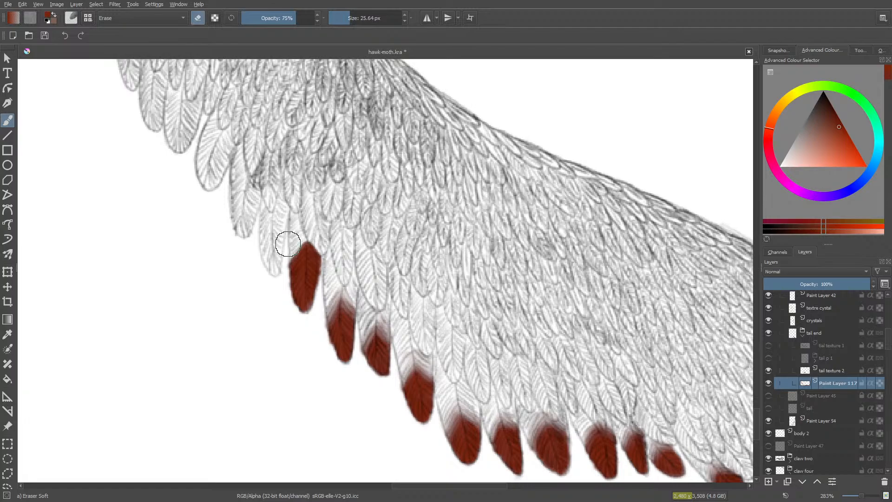
mouse_move(294, 242)
left_mouse_down()
mouse_move(282, 265)
mouse_move(304, 225)
mouse_move(319, 254)
mouse_move(306, 228)
mouse_move(276, 262)
mouse_move(303, 250)
mouse_move(282, 277)
left_mouse_up()
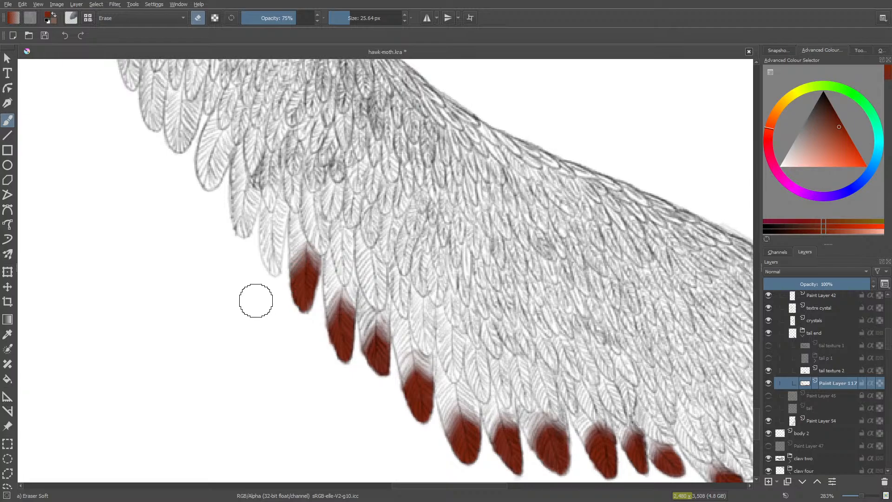
- Fill the nineteenth tail feather's narrow tip with red and fade its upper half with the 25.64 px soft eraser
key("slash")
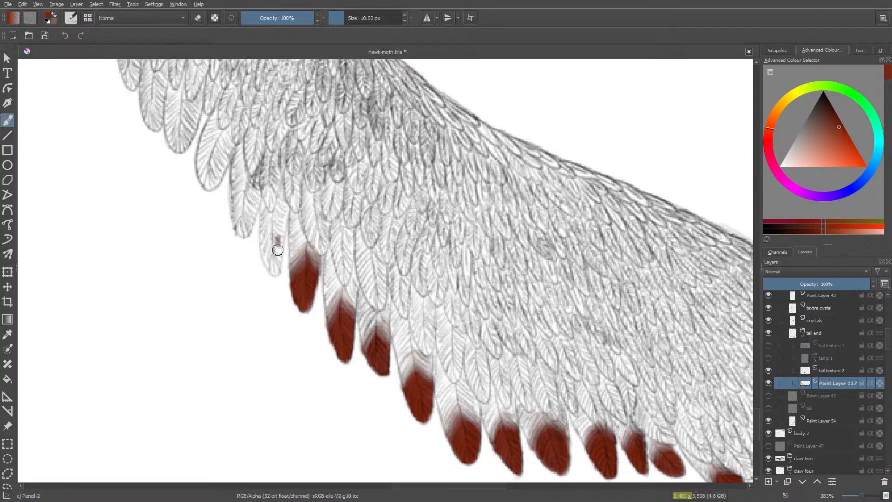
mouse_move(278, 250)
left_mouse_down()
mouse_move(263, 229)
mouse_move(263, 259)
mouse_move(269, 269)
mouse_move(273, 262)
mouse_move(274, 276)
mouse_move(272, 243)
mouse_move(279, 246)
mouse_move(275, 263)
mouse_move(267, 236)
left_mouse_up()
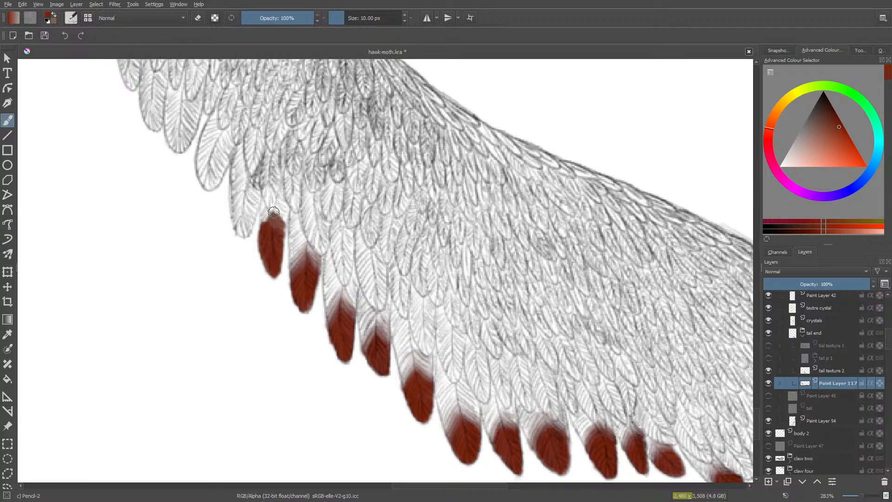
left_click_drag(272, 236, 256, 206)
key("e")
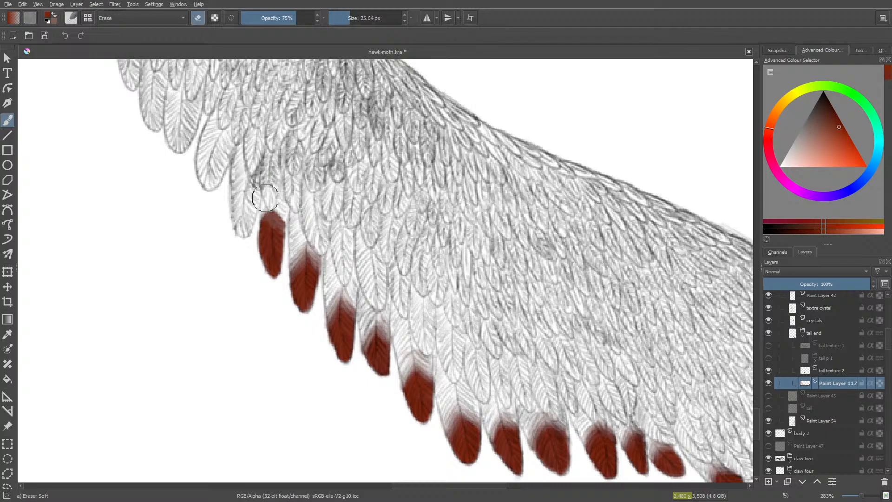
mouse_move(261, 206)
left_mouse_down()
mouse_move(262, 214)
mouse_move(248, 241)
mouse_move(272, 200)
mouse_move(286, 237)
mouse_move(267, 219)
mouse_move(242, 260)
left_mouse_up()
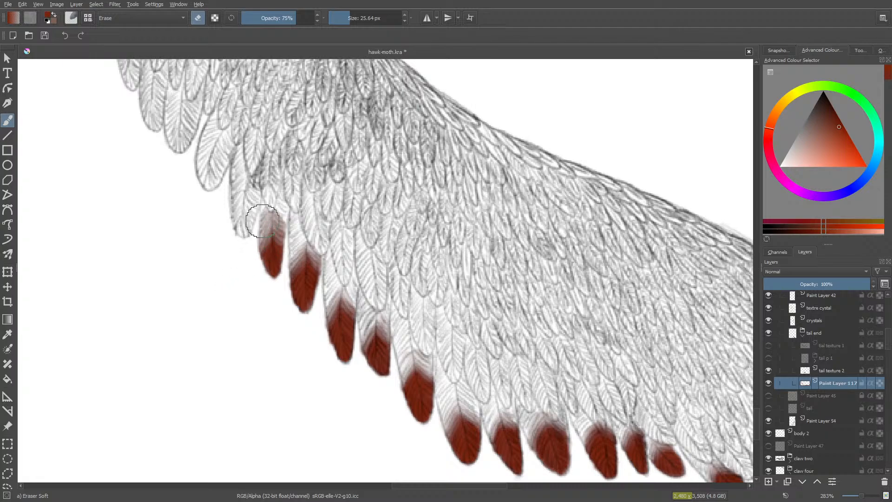
- Paint the twentieth tail feather's tip red with the 10 px pencil and erase its upper edge softly at 75% opacity
key("slash")
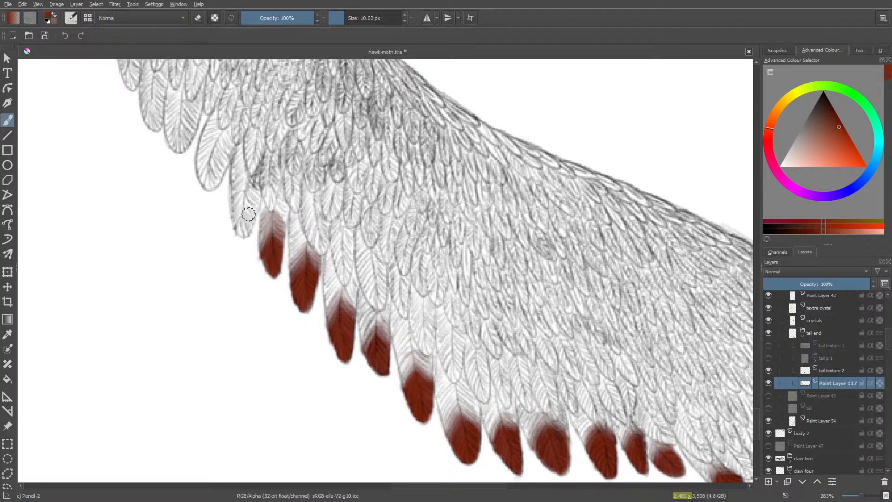
mouse_move(247, 218)
left_mouse_down()
mouse_move(237, 192)
mouse_move(239, 230)
mouse_move(242, 201)
mouse_move(243, 230)
mouse_move(253, 204)
mouse_move(248, 189)
mouse_move(237, 202)
mouse_move(242, 179)
mouse_move(238, 222)
mouse_move(249, 204)
mouse_move(240, 231)
mouse_move(253, 202)
mouse_move(249, 183)
mouse_move(256, 192)
mouse_move(245, 171)
mouse_move(234, 180)
mouse_move(255, 180)
mouse_move(246, 155)
left_mouse_up()
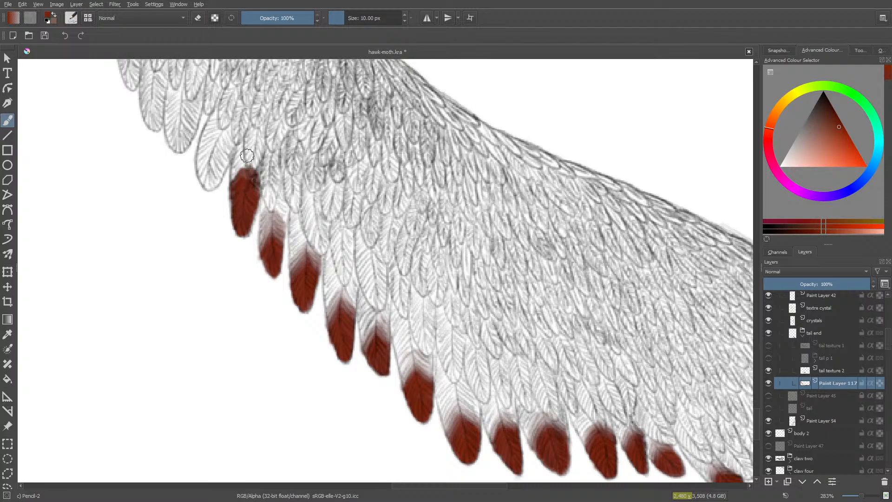
key("e")
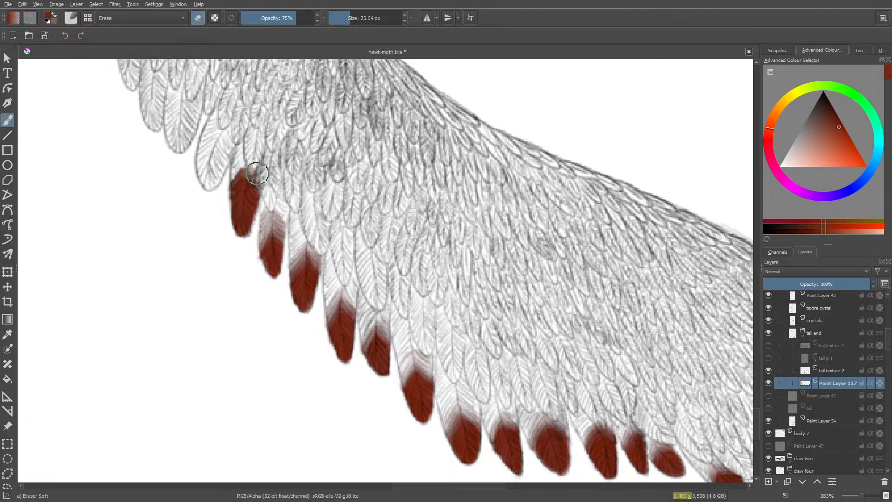
left_click_drag(257, 174, 255, 169)
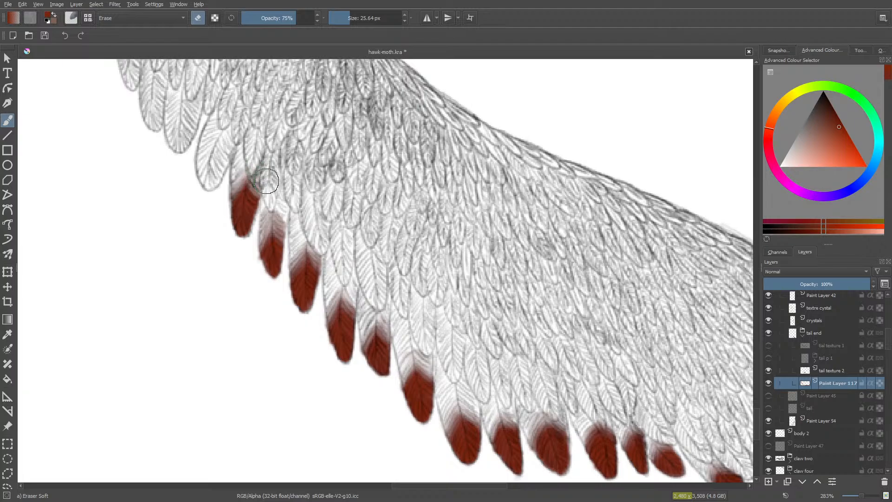
mouse_move(241, 192)
left_mouse_down()
mouse_move(247, 171)
mouse_move(256, 187)
mouse_move(232, 198)
mouse_move(234, 182)
left_mouse_up()
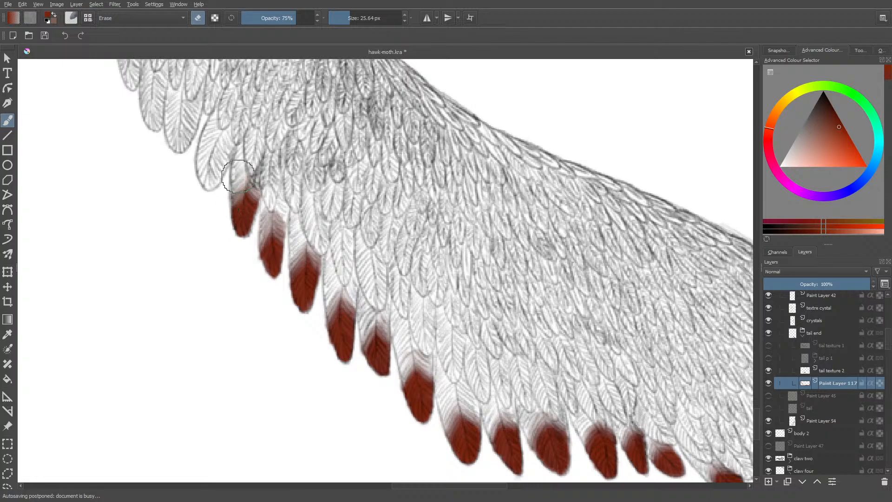
- Repaint the upper part of the twentieth feather's tip red, erase the spill beside it and fade the upper edge again
key("slash")
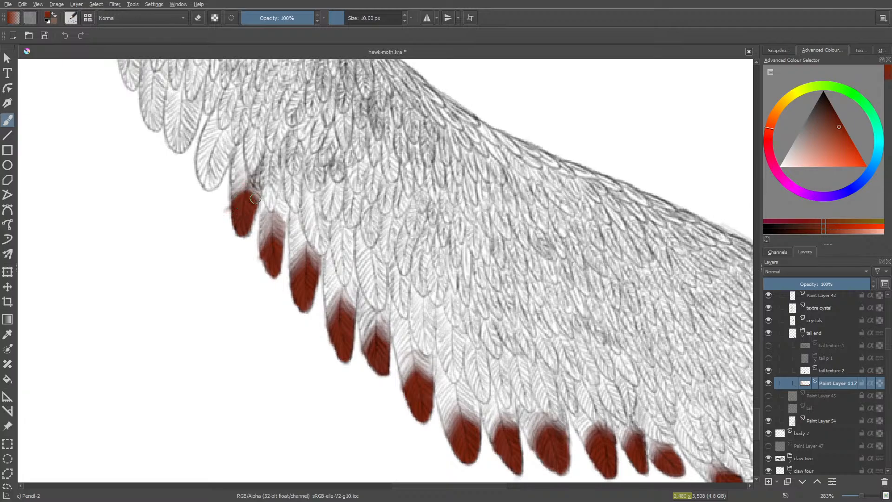
key("slash")
mouse_move(205, 205)
left_mouse_down()
mouse_move(215, 225)
mouse_move(215, 195)
mouse_move(214, 237)
left_mouse_up()
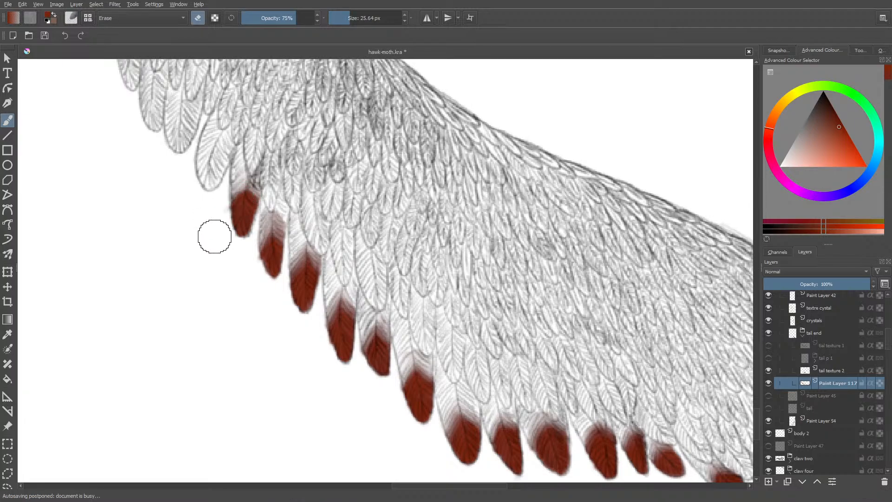
key("slash")
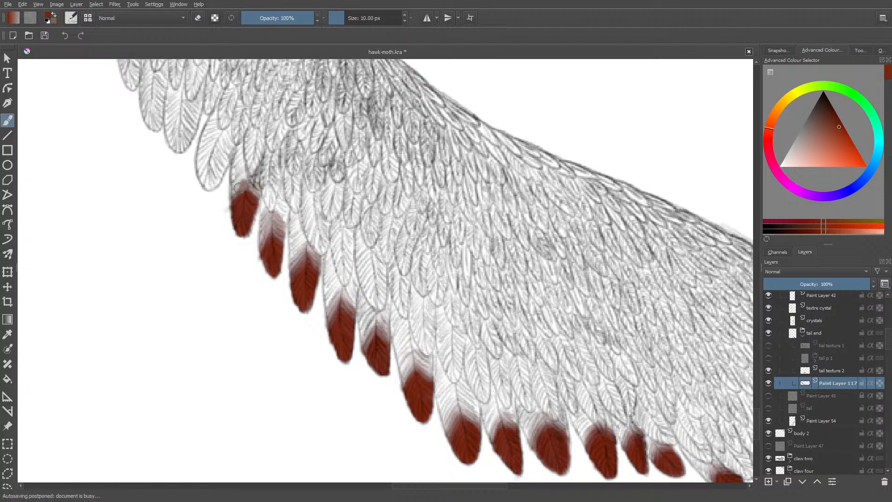
mouse_move(229, 201)
left_mouse_down()
mouse_move(243, 183)
mouse_move(254, 198)
mouse_move(239, 188)
left_mouse_up()
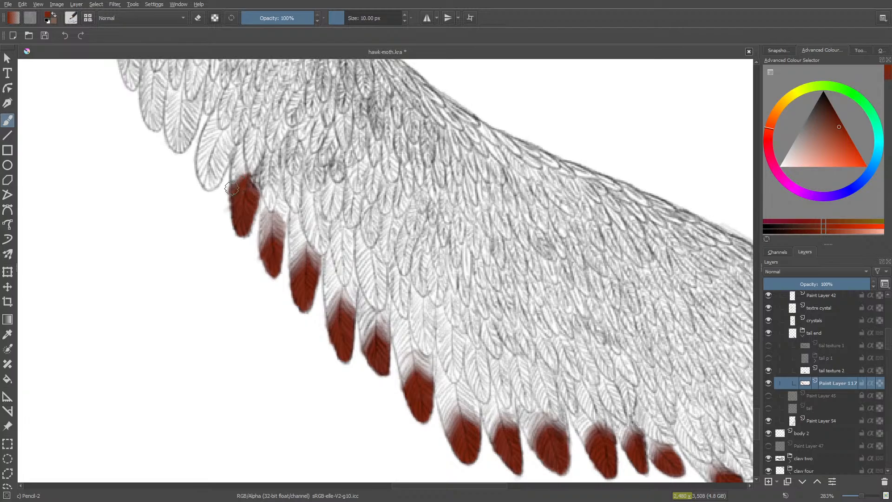
key("slash")
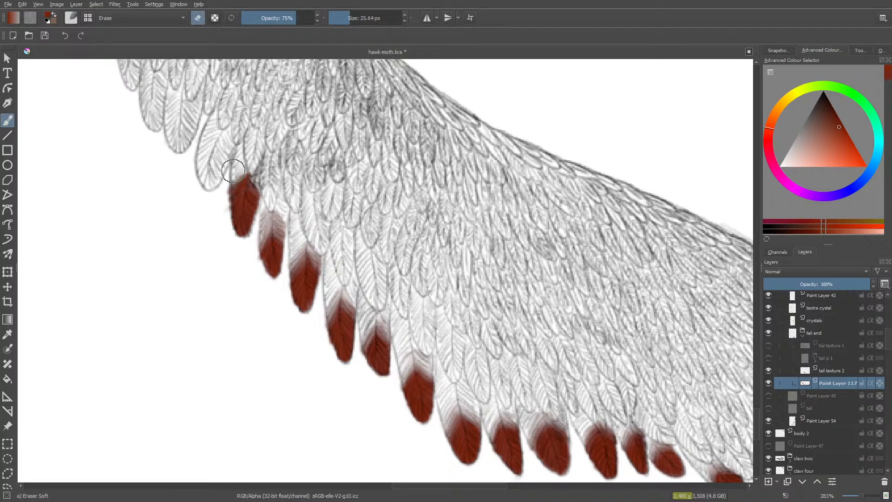
mouse_move(233, 171)
left_mouse_down()
mouse_move(252, 160)
mouse_move(258, 178)
mouse_move(244, 172)
left_mouse_up()
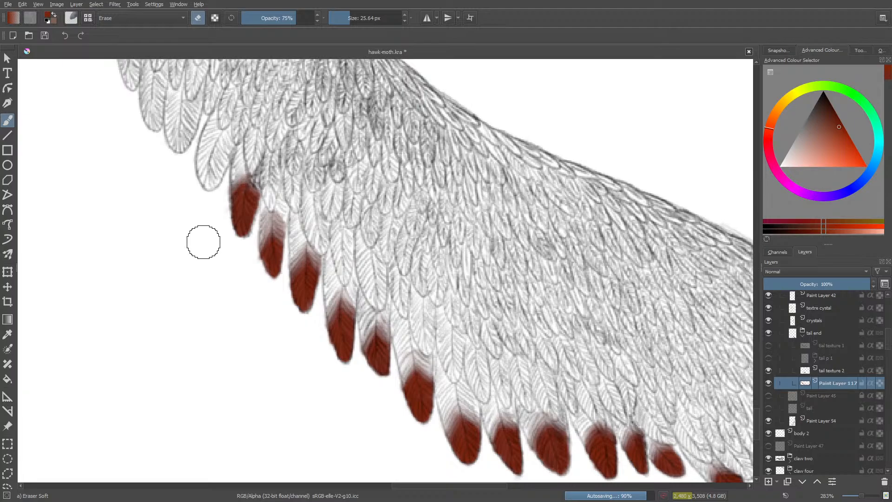
- Paint the twenty-first tail feather's tip red with the 10 px pencil and fade its upper edge with the 75% soft eraser
key("slash")
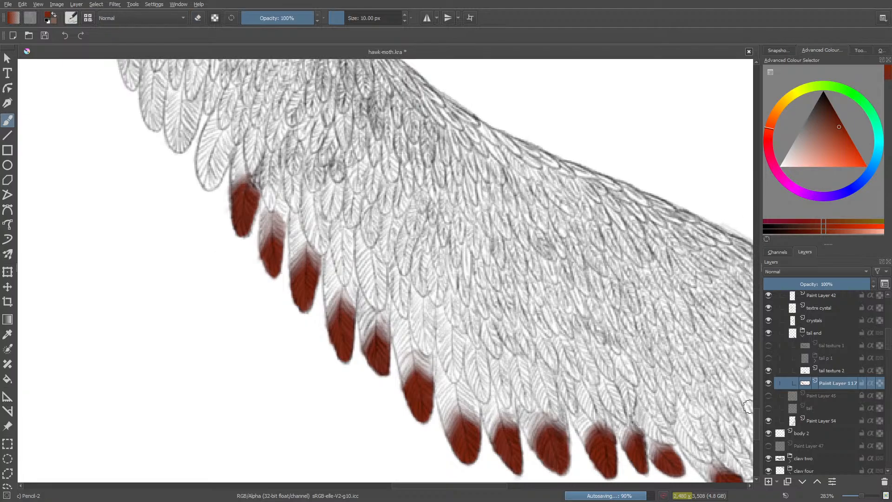
scroll(748, 407, "up", 6)
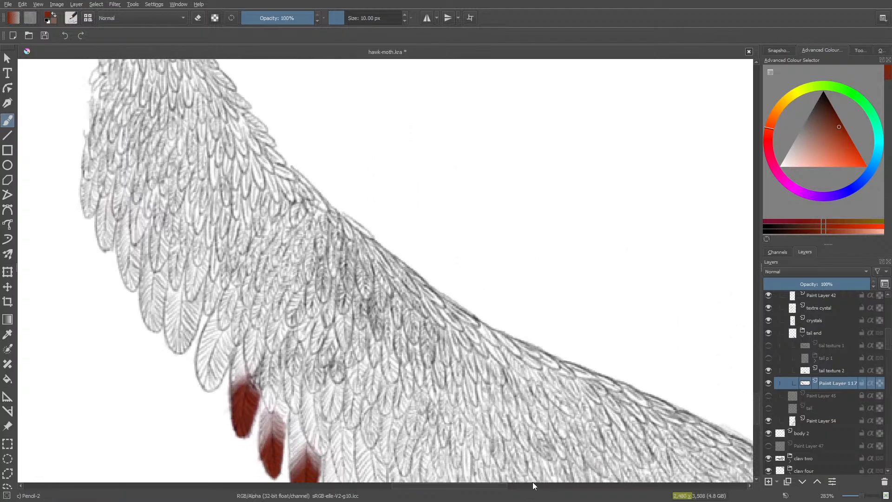
scroll(466, 486, "left", 5)
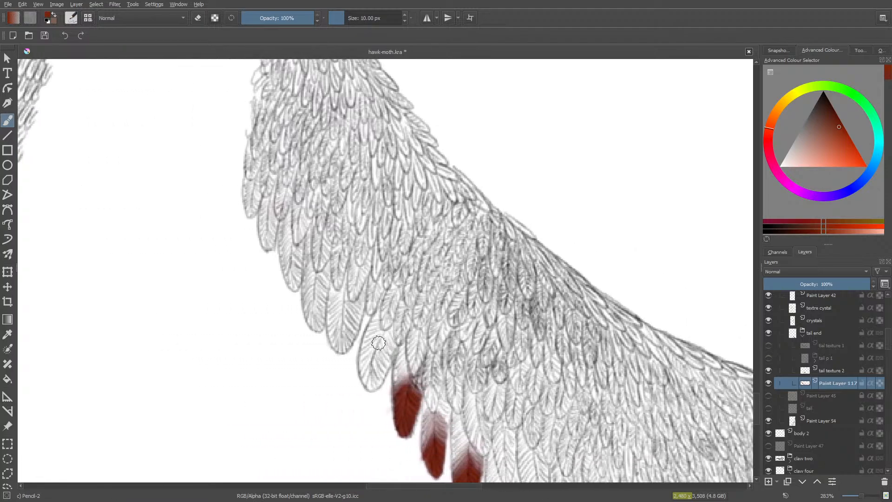
mouse_move(378, 371)
left_mouse_down()
mouse_move(372, 384)
mouse_move(373, 339)
mouse_move(362, 358)
mouse_move(361, 345)
mouse_move(368, 364)
mouse_move(379, 343)
mouse_move(384, 366)
mouse_move(387, 340)
mouse_move(374, 376)
mouse_move(383, 331)
mouse_move(364, 338)
mouse_move(384, 362)
mouse_move(381, 339)
mouse_move(375, 377)
mouse_move(384, 370)
mouse_move(366, 381)
mouse_move(377, 334)
mouse_move(363, 347)
mouse_move(372, 388)
mouse_move(363, 349)
left_mouse_up()
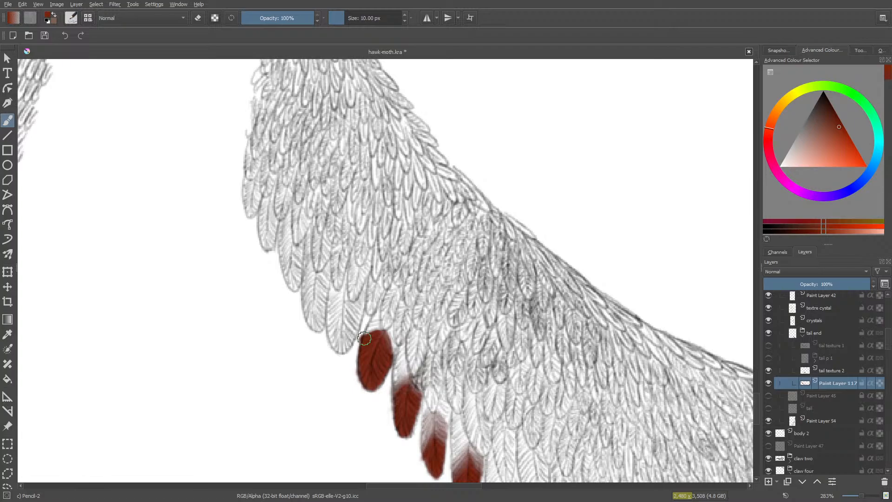
key("e")
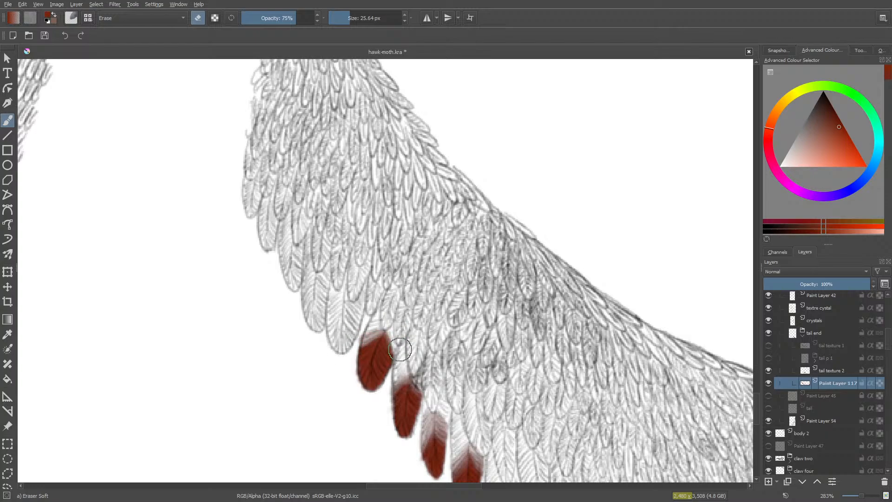
mouse_move(389, 323)
left_mouse_down()
mouse_move(393, 344)
mouse_move(386, 323)
mouse_move(358, 339)
mouse_move(383, 333)
mouse_move(368, 343)
left_mouse_up()
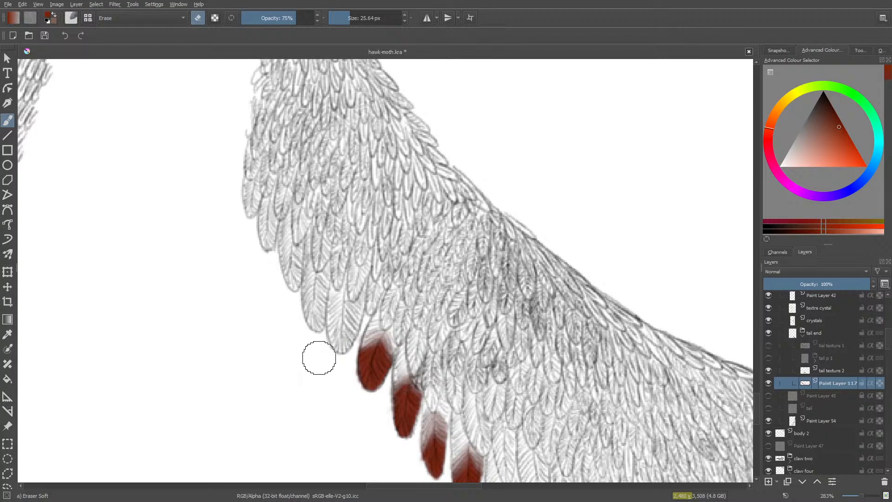
- Fill the twenty-second tail feather's broad tip with red at 10 px and erase its upper part softly at 75% opacity
key("/")
mouse_move(356, 322)
left_mouse_down()
mouse_move(344, 347)
mouse_move(352, 320)
mouse_move(336, 344)
left_mouse_up()
mouse_move(332, 313)
left_mouse_down()
mouse_move(339, 349)
mouse_move(352, 330)
mouse_move(337, 343)
mouse_move(340, 305)
mouse_move(329, 317)
mouse_move(347, 301)
mouse_move(360, 314)
mouse_move(351, 293)
mouse_move(329, 314)
mouse_move(339, 285)
mouse_move(342, 320)
mouse_move(352, 305)
mouse_move(357, 321)
mouse_move(345, 344)
mouse_move(347, 319)
mouse_move(331, 338)
mouse_move(346, 348)
mouse_move(339, 314)
left_mouse_up()
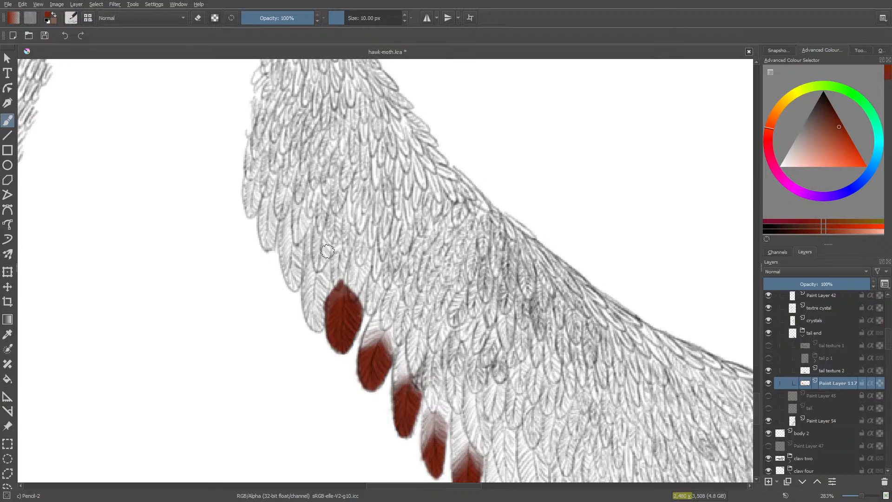
key("e")
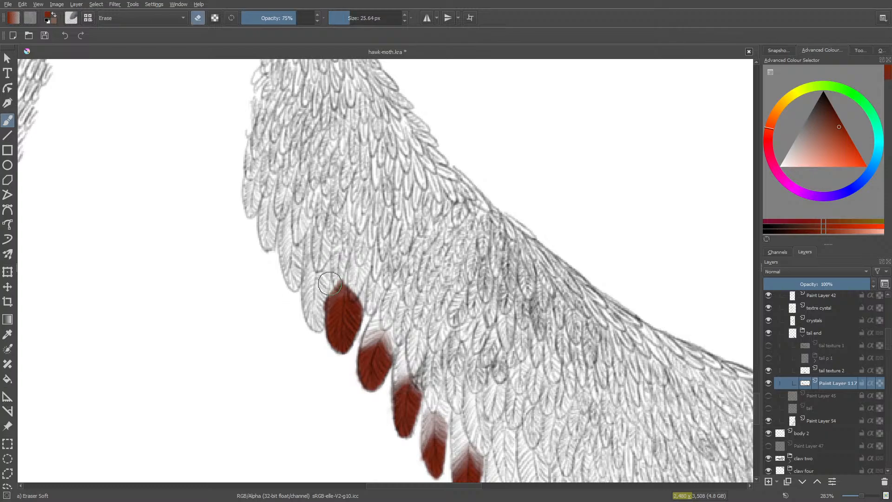
mouse_move(339, 278)
left_mouse_down()
mouse_move(321, 297)
mouse_move(348, 279)
mouse_move(368, 301)
mouse_move(353, 288)
mouse_move(365, 308)
mouse_move(346, 285)
mouse_move(365, 311)
mouse_move(344, 287)
mouse_move(315, 320)
mouse_move(352, 280)
left_mouse_up()
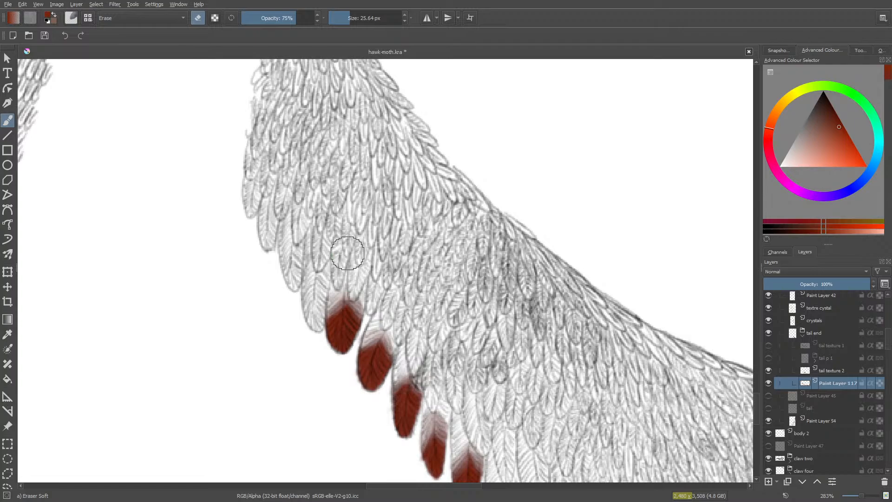
- Paint the twenty-third tail feather's tip red in two layered passes and soften its upper edge with the 25.64 px eraser
key("slash")
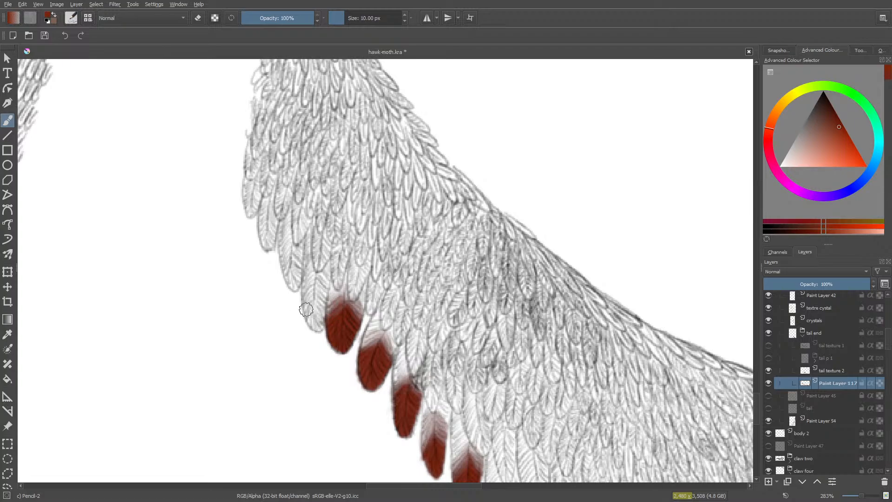
mouse_move(304, 297)
left_mouse_down()
mouse_move(312, 325)
mouse_move(319, 303)
mouse_move(320, 325)
mouse_move(311, 305)
mouse_move(316, 328)
mouse_move(313, 294)
mouse_move(325, 304)
mouse_move(316, 283)
mouse_move(318, 304)
mouse_move(306, 295)
mouse_move(311, 286)
mouse_move(313, 301)
mouse_move(320, 285)
left_mouse_up()
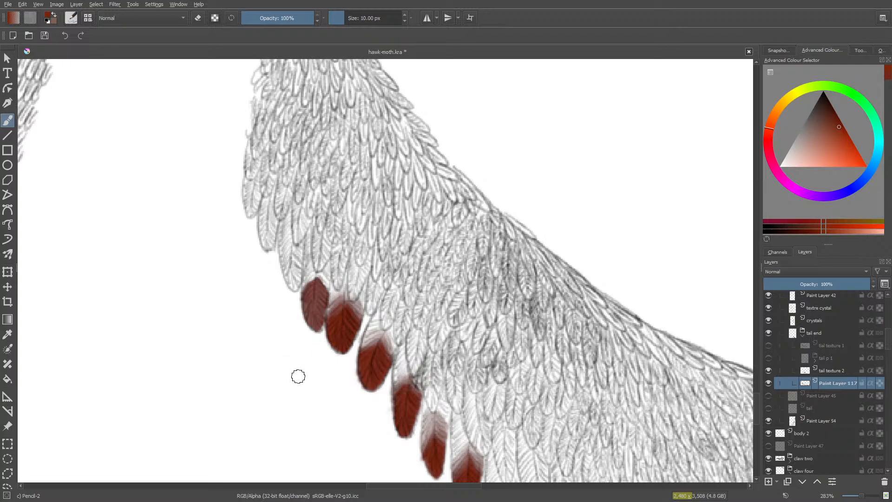
mouse_move(310, 279)
left_mouse_down()
mouse_move(296, 293)
mouse_move(311, 315)
mouse_move(319, 300)
mouse_move(315, 328)
mouse_move(315, 300)
mouse_move(305, 308)
mouse_move(320, 294)
mouse_move(314, 316)
mouse_move(315, 290)
left_mouse_up()
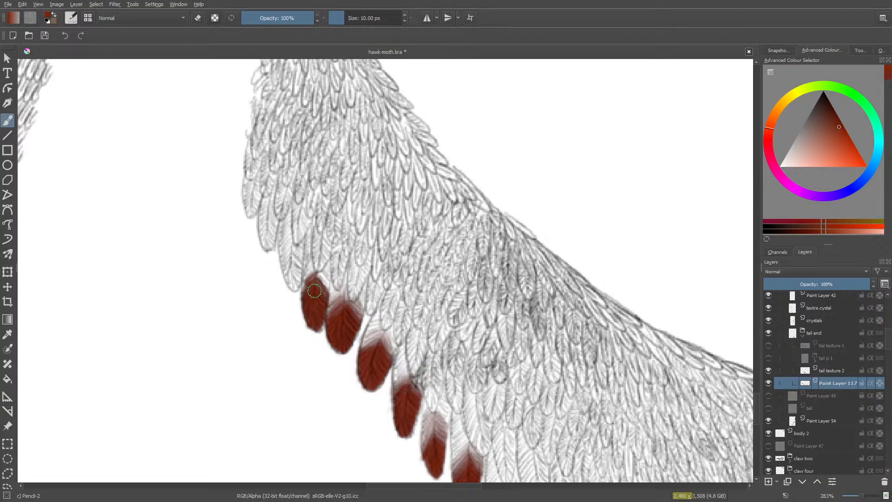
key("e")
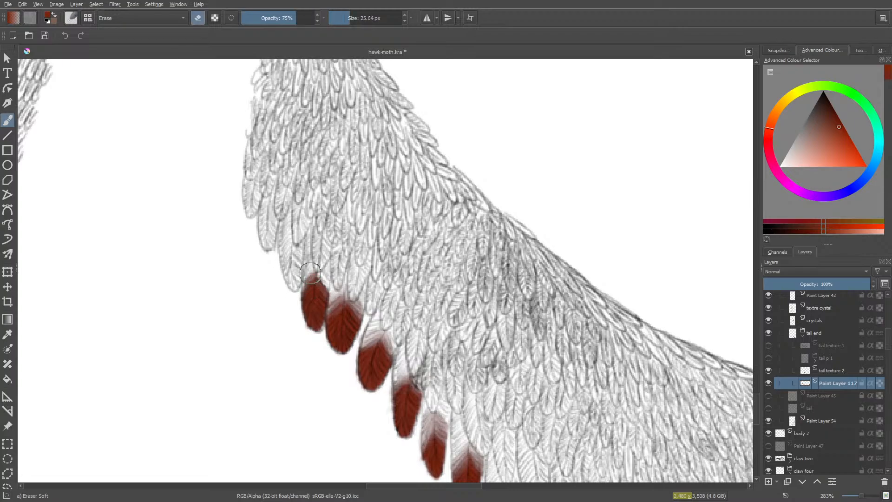
mouse_move(295, 289)
left_mouse_down()
mouse_move(327, 286)
mouse_move(326, 273)
left_mouse_up()
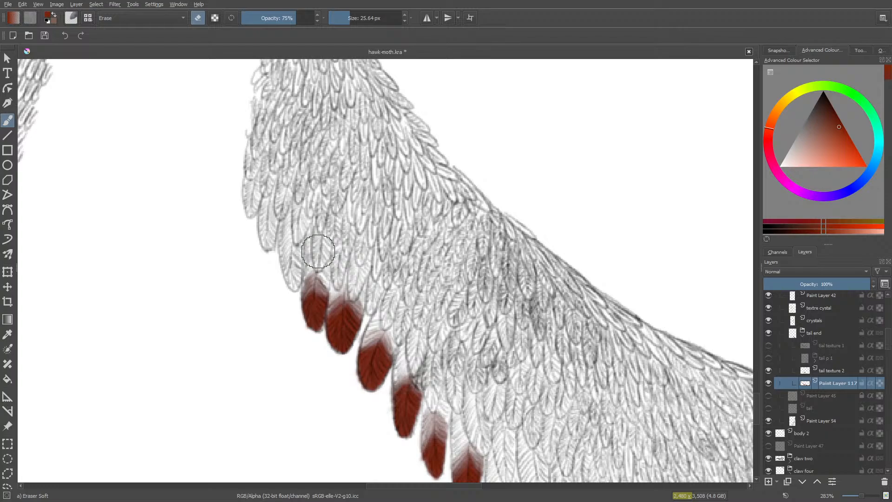
- Colour the twenty-fourth tail feather's tip red with the 10 px pencil and fade its upper end with the soft eraser
key("e")
mouse_move(295, 260)
left_mouse_down()
mouse_move(295, 283)
mouse_move(300, 263)
mouse_move(290, 281)
mouse_move(283, 265)
mouse_move(296, 283)
mouse_move(299, 242)
mouse_move(294, 278)
mouse_move(293, 246)
mouse_move(282, 259)
mouse_move(291, 232)
mouse_move(280, 253)
mouse_move(289, 237)
mouse_move(301, 249)
mouse_move(298, 241)
mouse_move(292, 273)
mouse_move(284, 254)
mouse_move(292, 285)
left_mouse_up()
mouse_move(283, 243)
left_mouse_down()
mouse_move(296, 282)
mouse_move(291, 269)
left_mouse_up()
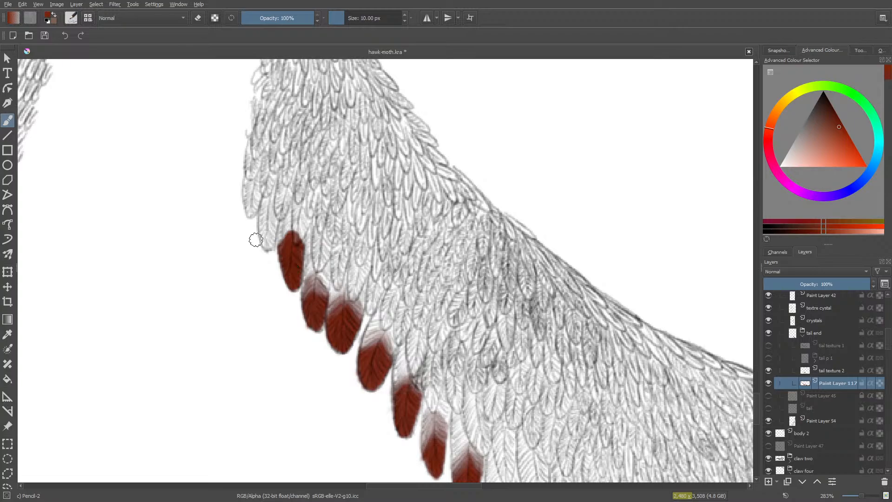
key("slash")
mouse_move(292, 216)
left_mouse_down()
mouse_move(255, 266)
mouse_move(300, 230)
mouse_move(305, 238)
mouse_move(275, 200)
left_mouse_up()
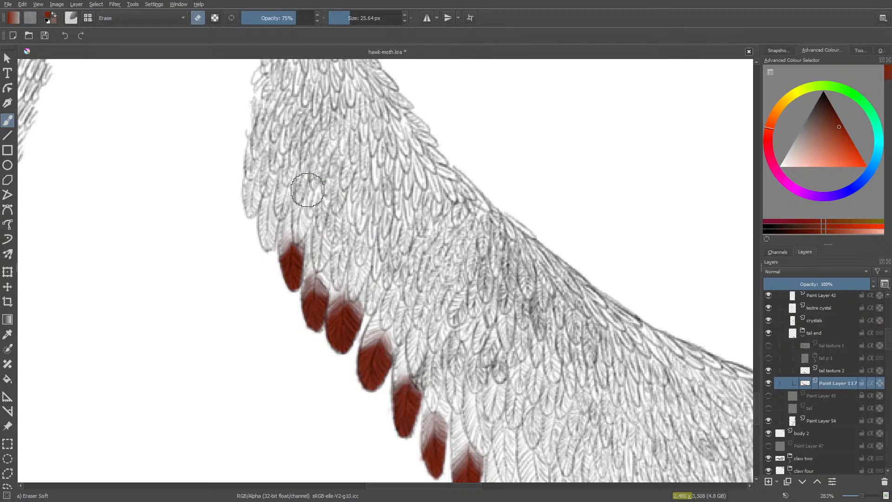
- Paint the twenty-fifth tail feather's small tip red, fade its upper edge, then deepen the red and soften the edge again
key("slash")
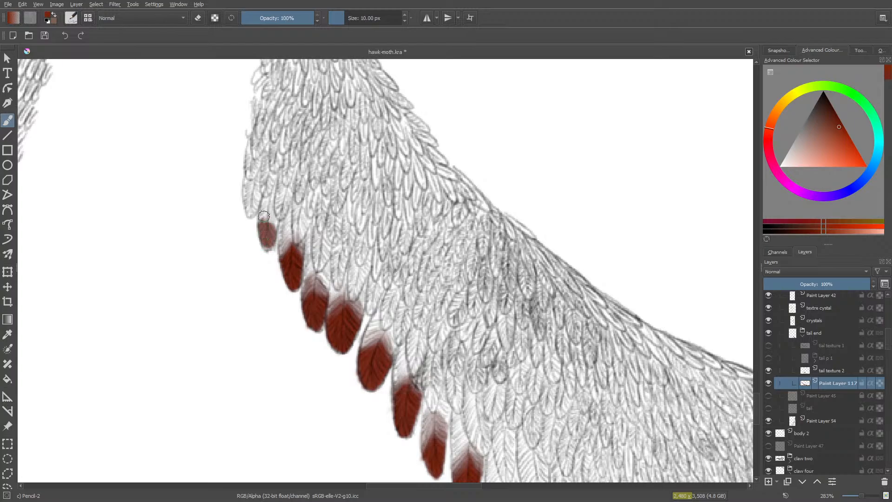
left_click_drag(263, 215, 268, 225)
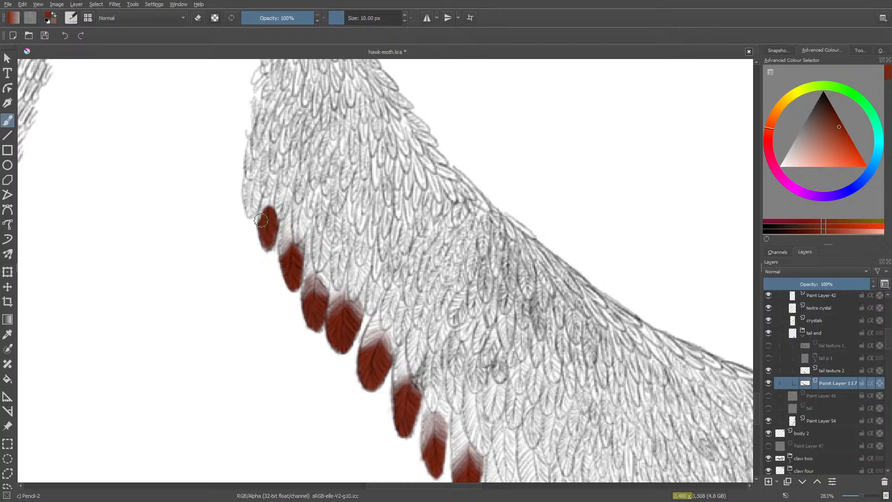
key("e")
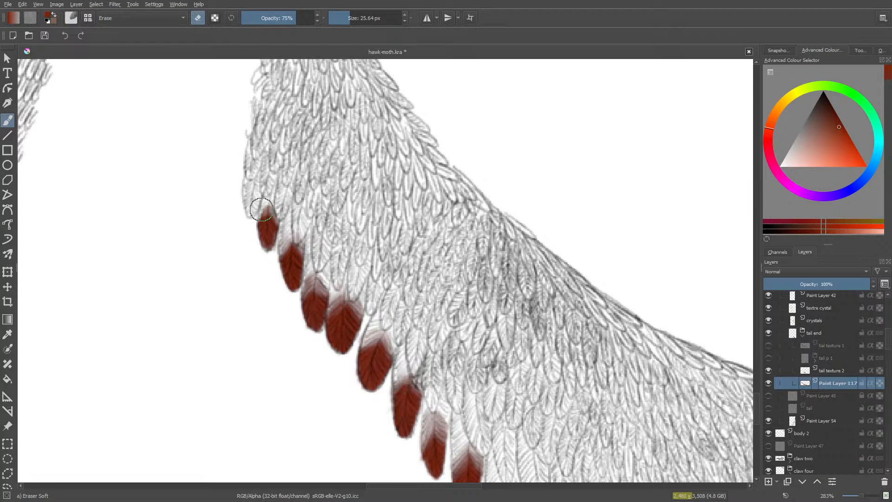
mouse_move(257, 208)
left_mouse_down()
mouse_move(247, 223)
mouse_move(253, 203)
mouse_move(269, 191)
mouse_move(271, 199)
left_mouse_up()
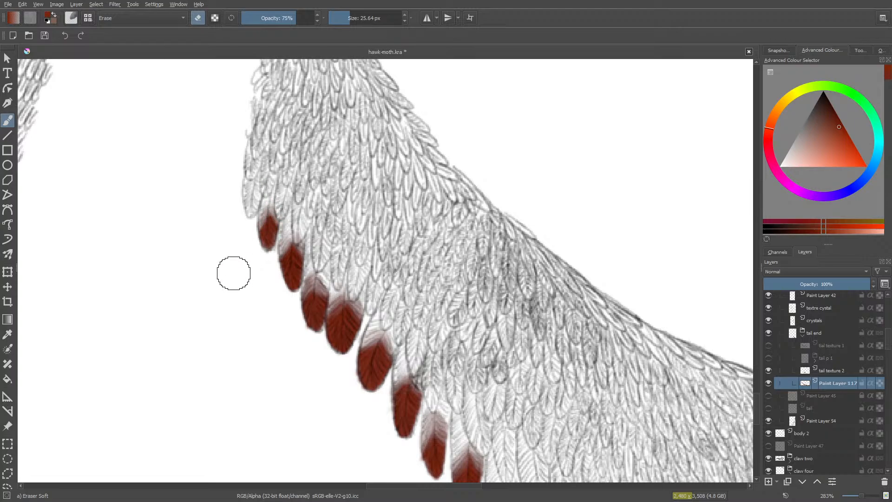
key("/")
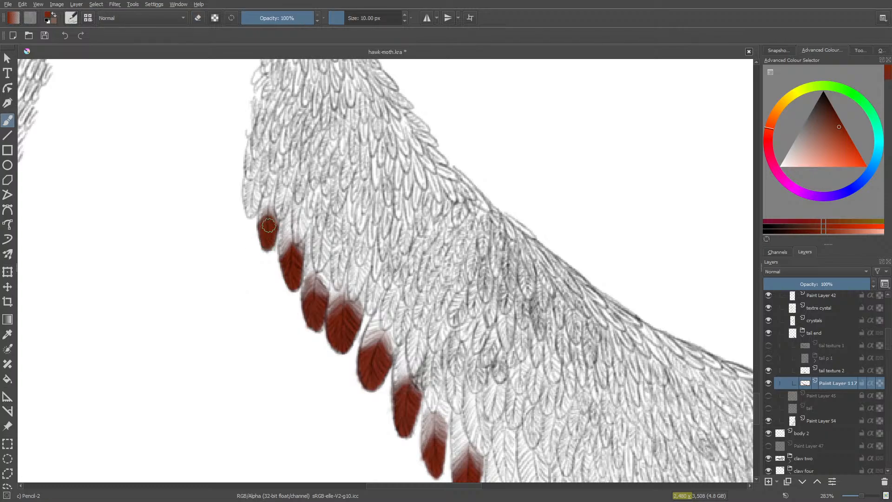
key("/")
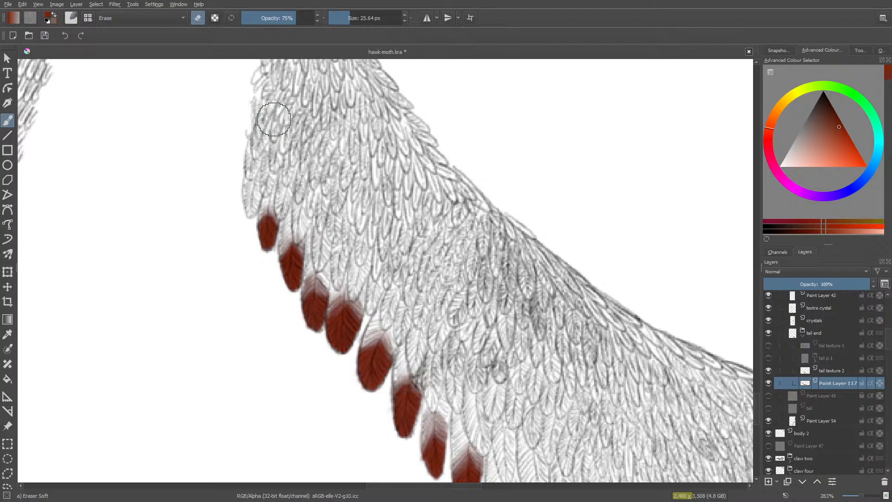
- Fill the twenty-sixth tail feather's tip at the wing-like tail's outer edge with red and fade its upper edge at 75% opacity
key("/")
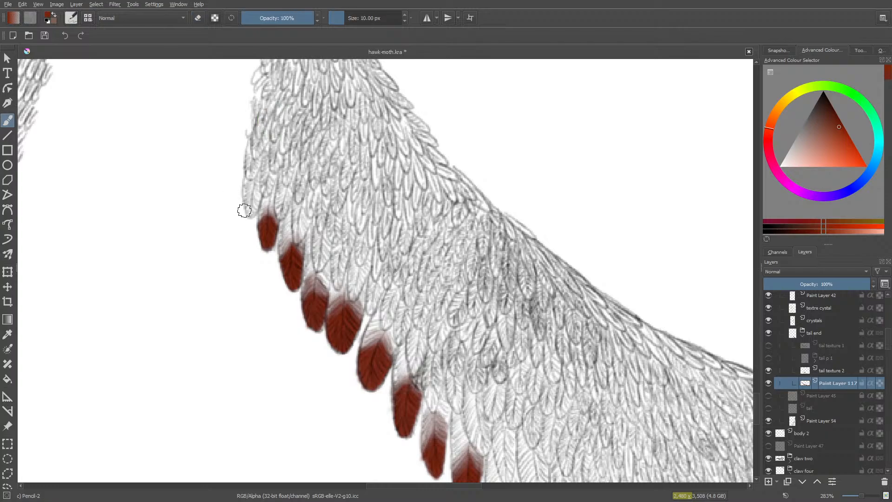
mouse_move(254, 204)
left_mouse_down()
mouse_move(247, 201)
mouse_move(257, 200)
mouse_move(253, 209)
left_mouse_up()
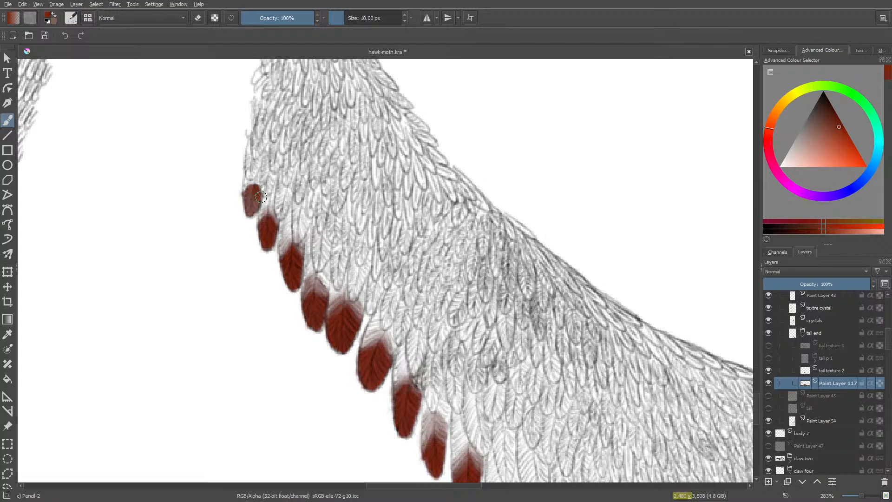
mouse_move(249, 191)
left_mouse_down()
mouse_move(253, 209)
mouse_move(254, 190)
left_mouse_up()
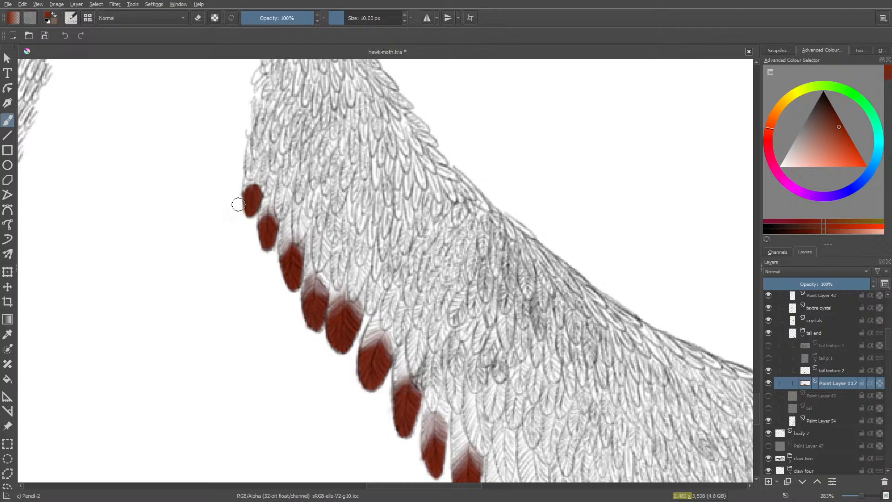
key("e")
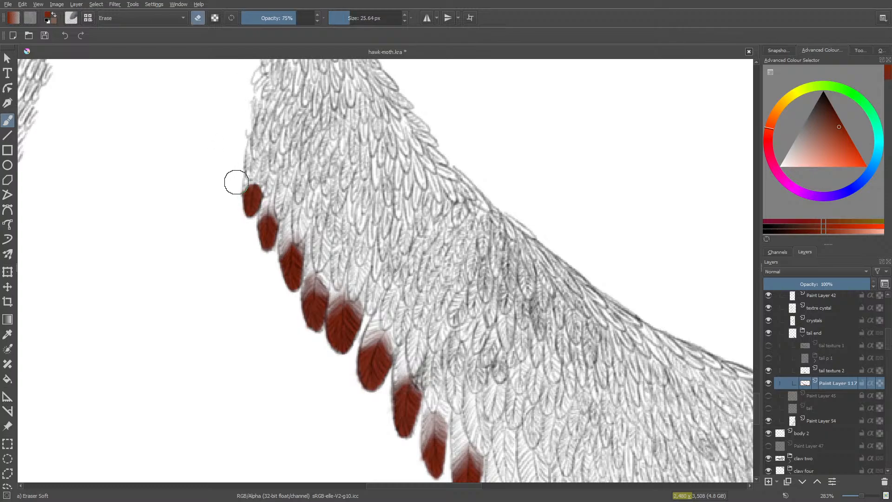
mouse_move(234, 188)
left_mouse_down()
mouse_move(253, 169)
mouse_move(271, 192)
mouse_move(251, 162)
mouse_move(261, 182)
mouse_move(239, 188)
left_mouse_up()
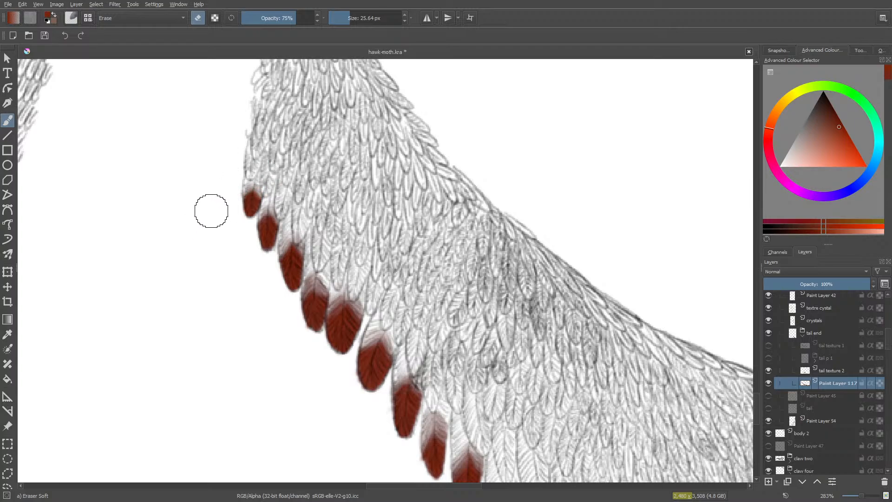
- Paint the small twenty-seventh tail feather's tip red at 10 px and erase its upper half softly with the 25.64 px eraser
key("slash")
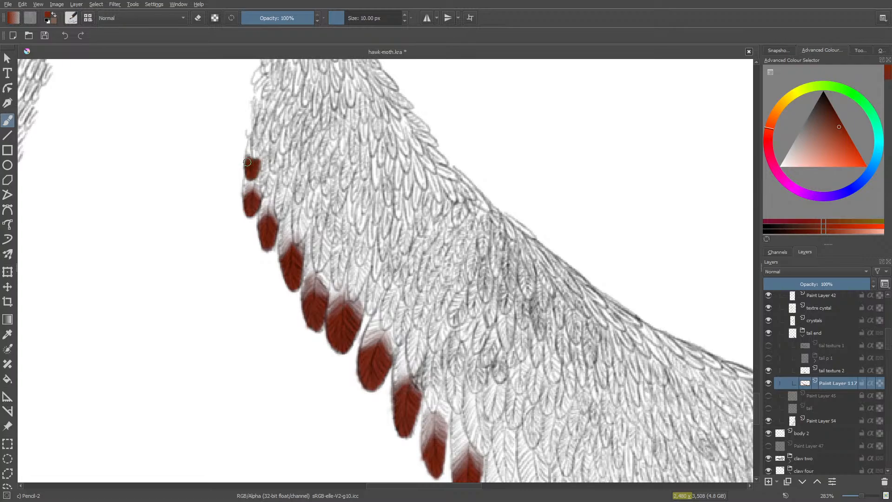
left_click_drag(249, 161, 255, 152)
key("e")
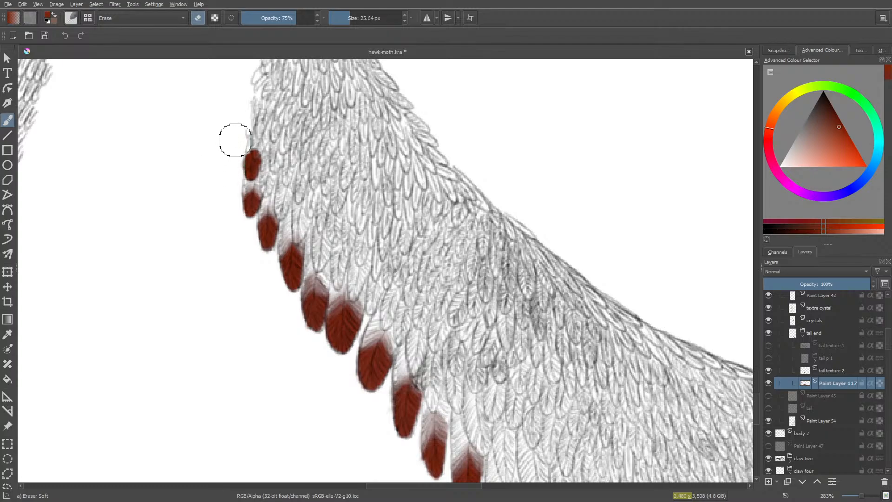
mouse_move(235, 140)
left_mouse_down()
mouse_move(254, 134)
mouse_move(256, 147)
mouse_move(243, 142)
mouse_move(233, 155)
mouse_move(256, 139)
mouse_move(261, 149)
mouse_move(258, 137)
mouse_move(263, 155)
mouse_move(246, 124)
mouse_move(246, 148)
left_mouse_up()
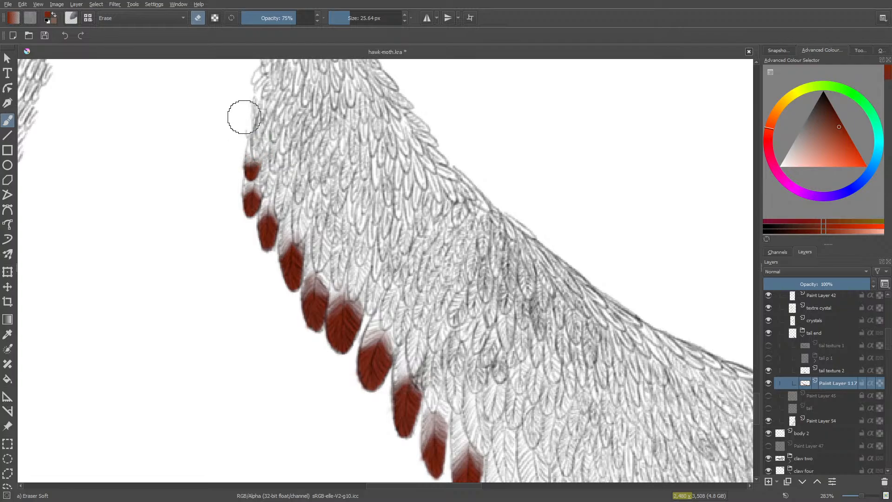
- Touch up the twenty-seventh feather's upper edge with red, and paint the twenty-eighth feather's tip red with a softly erased upper edge
key("slash")
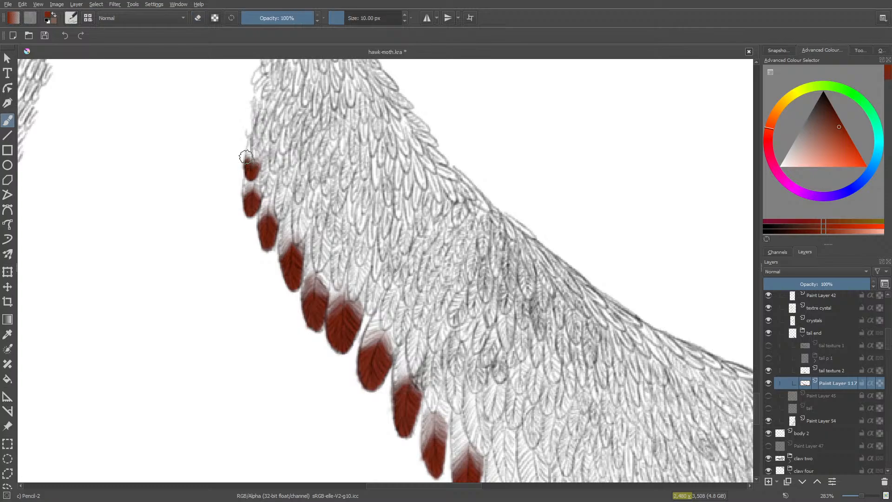
mouse_move(245, 157)
left_mouse_down()
mouse_move(257, 163)
mouse_move(250, 169)
left_mouse_up()
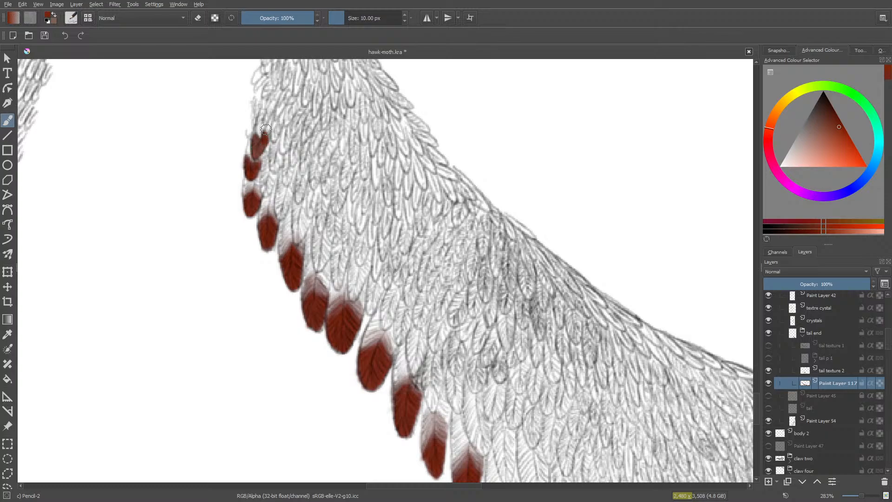
left_click_drag(265, 129, 248, 156)
key("/")
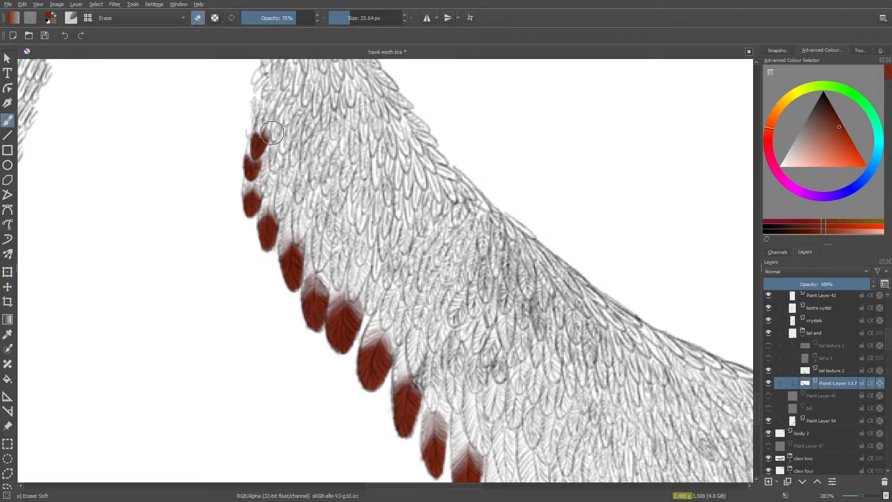
mouse_move(269, 130)
left_mouse_down()
mouse_move(241, 134)
mouse_move(250, 118)
left_mouse_up()
key("/")
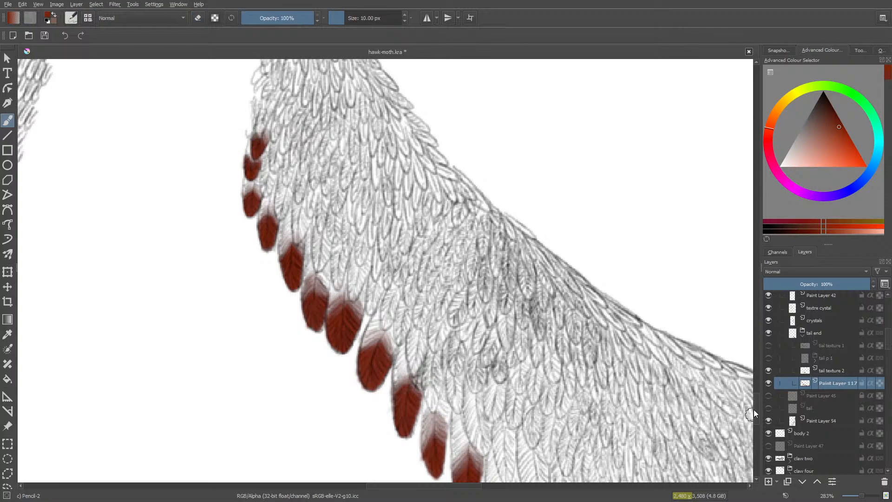
left_click_drag(754, 409, 756, 425)
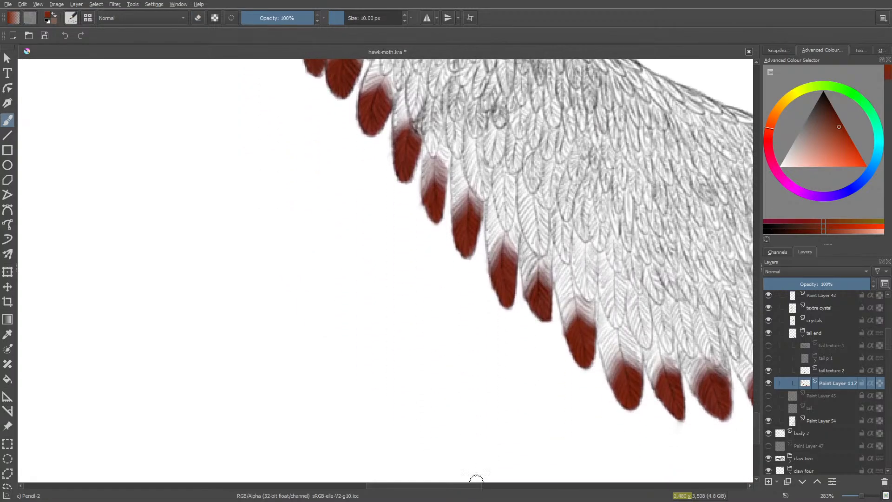
- Paint the outermost second-row feather's tip red with the 10 px Pencil-2 brush, undoing the first inner-edge extension and repainting it
left_click_drag(460, 484, 566, 452)
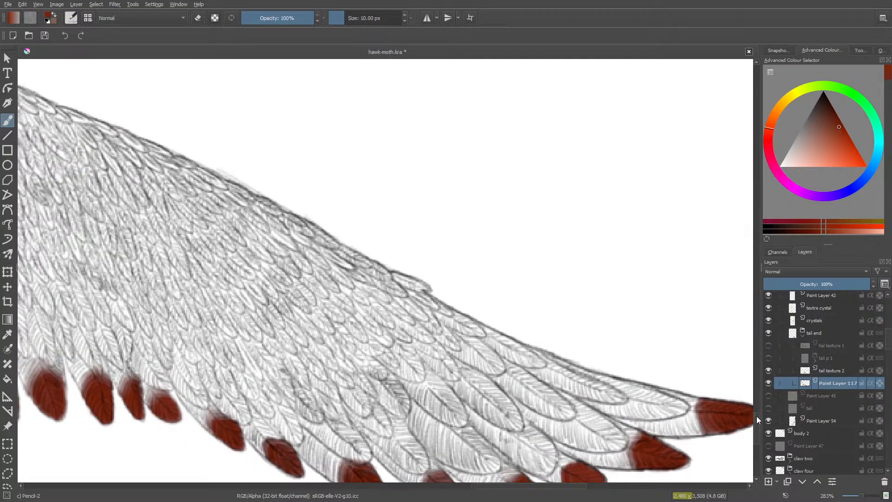
left_click_drag(757, 419, 755, 425)
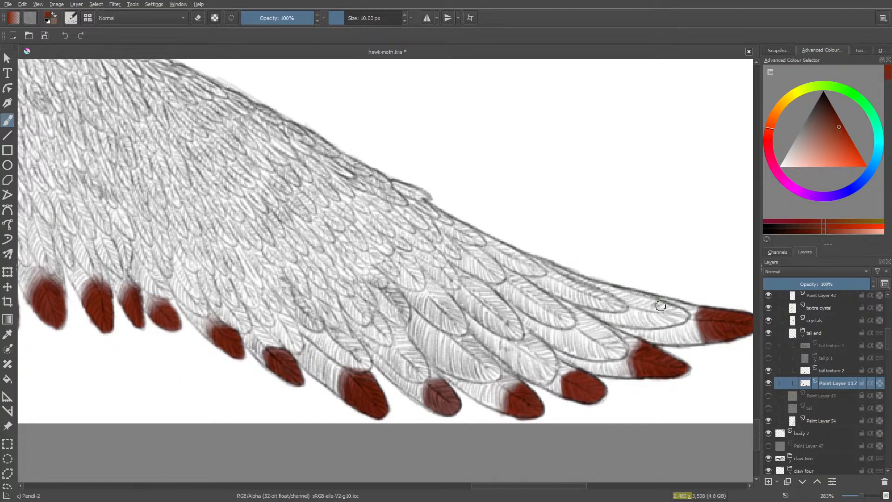
mouse_move(660, 305)
left_mouse_down()
mouse_move(683, 313)
mouse_move(670, 319)
mouse_move(683, 316)
mouse_move(653, 317)
left_mouse_up()
left_click_drag(652, 307, 650, 306)
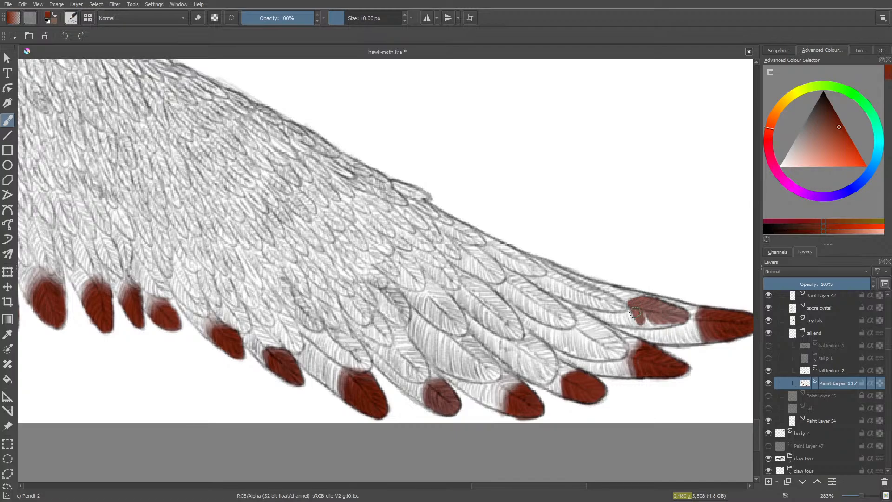
left_click_drag(650, 325, 651, 324)
mouse_move(642, 315)
left_mouse_down()
mouse_move(664, 324)
mouse_move(682, 313)
mouse_move(680, 319)
mouse_move(661, 308)
left_mouse_up()
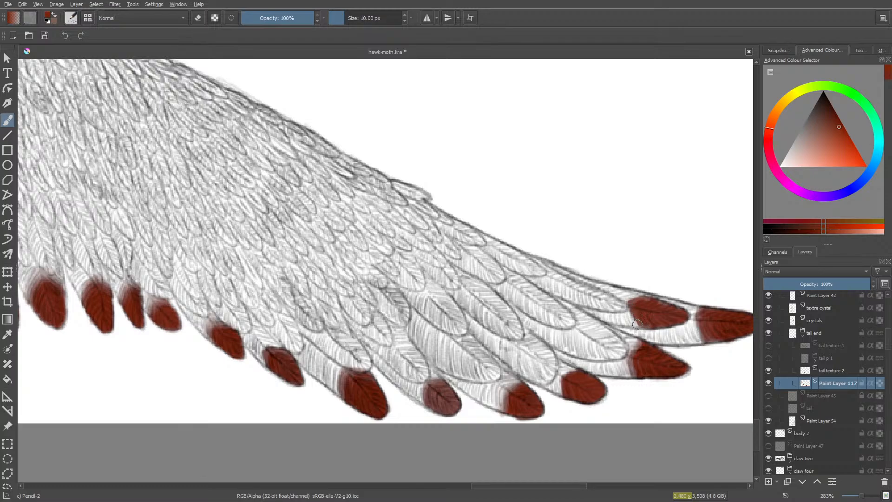
mouse_move(636, 324)
left_mouse_down()
mouse_move(634, 319)
mouse_move(627, 306)
mouse_move(634, 296)
mouse_move(616, 295)
mouse_move(625, 318)
left_mouse_up()
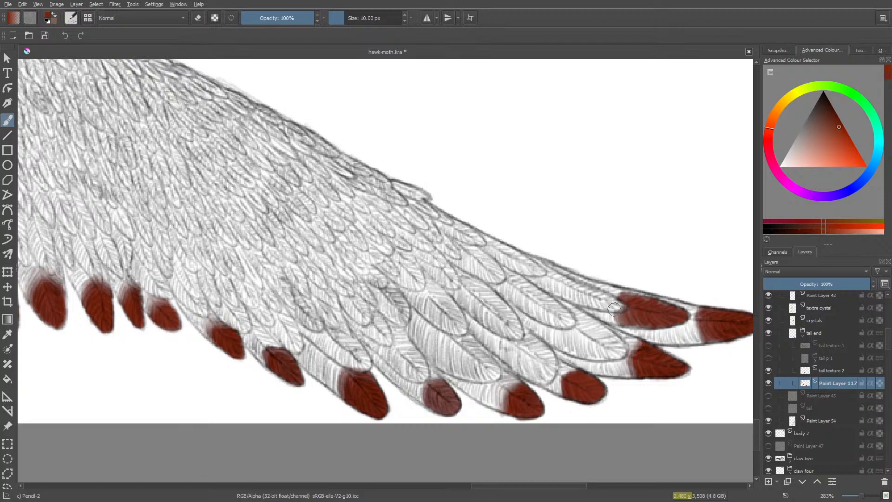
key("ctrl+z")
mouse_move(620, 297)
left_mouse_down()
mouse_move(658, 300)
mouse_move(641, 326)
left_mouse_up()
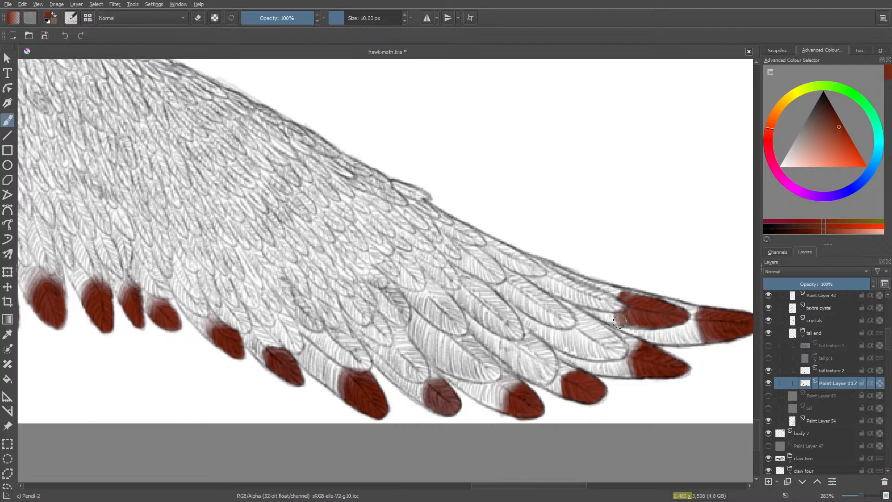
- Paint the second feather tip of the second row red and fade its inner edge with the 25.64 px soft eraser at 75% opacity
mouse_move(619, 320)
left_mouse_down()
mouse_move(609, 339)
mouse_move(606, 331)
mouse_move(620, 352)
mouse_move(612, 354)
mouse_move(608, 334)
mouse_move(602, 340)
mouse_move(586, 327)
mouse_move(603, 330)
mouse_move(605, 348)
mouse_move(583, 341)
mouse_move(592, 354)
mouse_move(618, 357)
mouse_move(585, 338)
left_mouse_up()
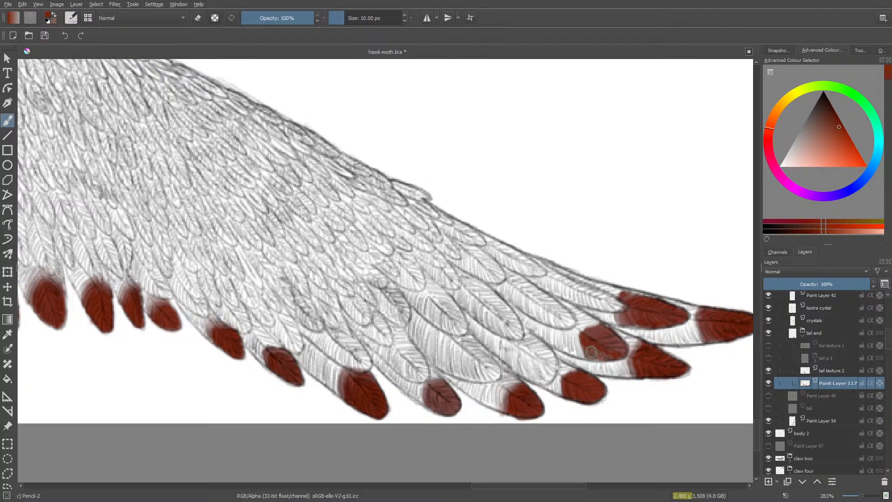
mouse_move(607, 356)
left_mouse_down()
mouse_move(619, 345)
mouse_move(603, 334)
left_mouse_up()
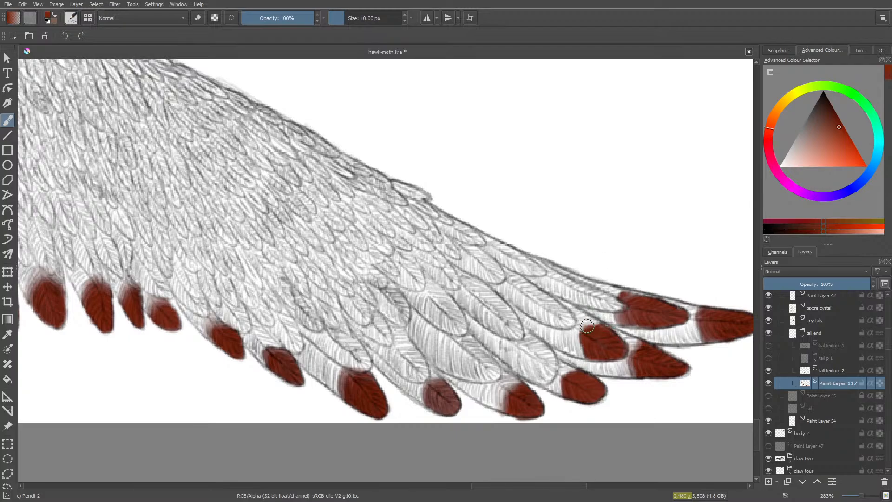
mouse_move(584, 327)
left_mouse_down()
mouse_move(566, 333)
mouse_move(573, 344)
mouse_move(580, 331)
mouse_move(582, 351)
mouse_move(574, 332)
mouse_move(572, 343)
mouse_move(573, 331)
mouse_move(584, 356)
mouse_move(570, 331)
mouse_move(581, 355)
mouse_move(572, 352)
mouse_move(587, 357)
mouse_move(579, 352)
mouse_move(598, 344)
mouse_move(603, 353)
mouse_move(605, 331)
left_mouse_up()
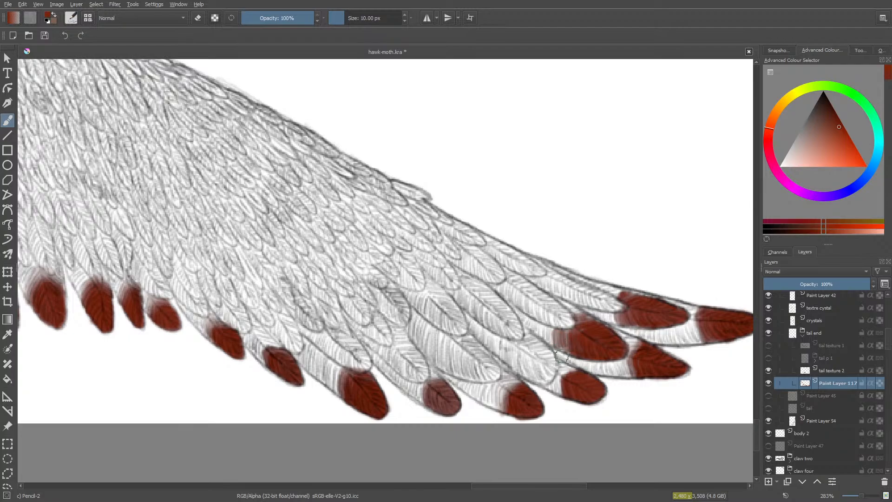
key("e")
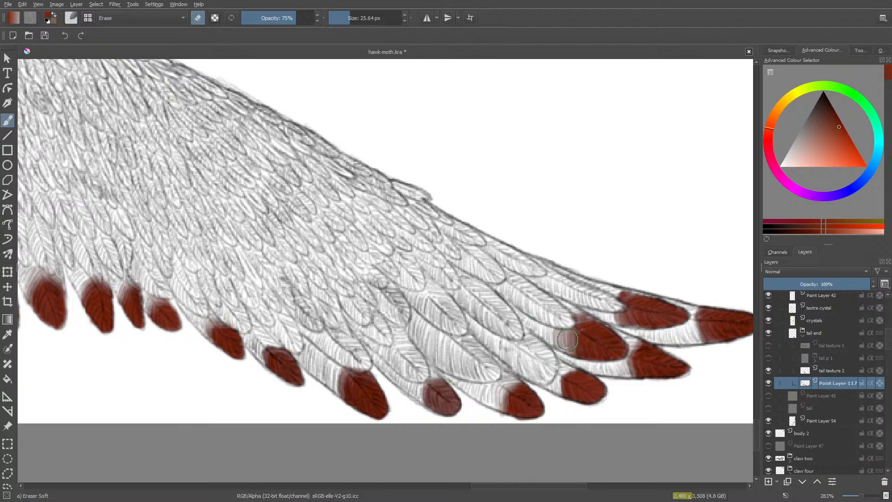
mouse_move(568, 339)
left_mouse_down()
mouse_move(559, 370)
mouse_move(581, 319)
mouse_move(605, 317)
mouse_move(590, 323)
mouse_move(571, 312)
mouse_move(577, 305)
mouse_move(567, 308)
mouse_move(601, 325)
mouse_move(572, 342)
left_mouse_up()
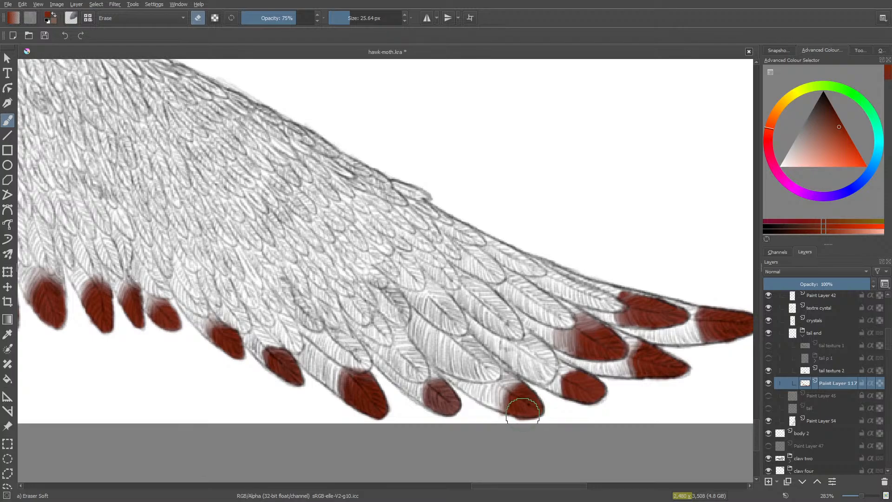
- Fill the third second-row feather's tip with red at 10 px and deepen the pale red tip in the bottom row
key("slash")
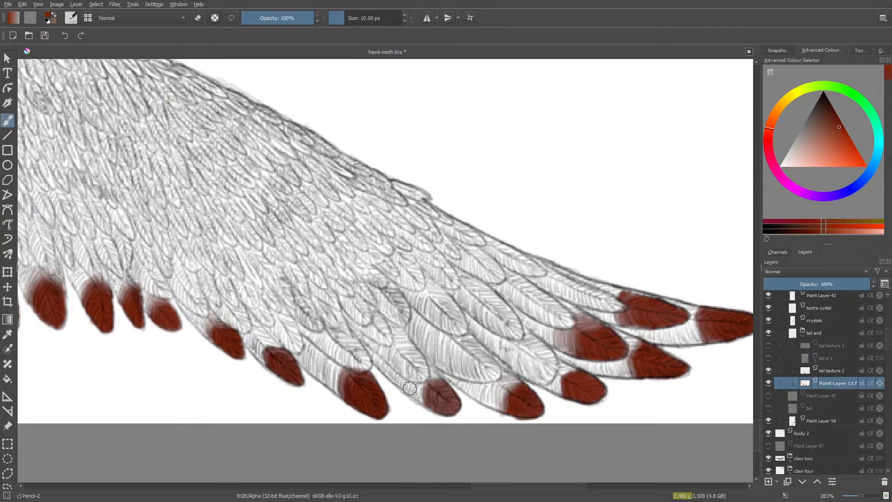
mouse_move(543, 368)
left_mouse_down()
mouse_move(543, 345)
mouse_move(547, 356)
mouse_move(535, 354)
mouse_move(550, 370)
mouse_move(534, 358)
mouse_move(541, 353)
mouse_move(527, 369)
left_mouse_up()
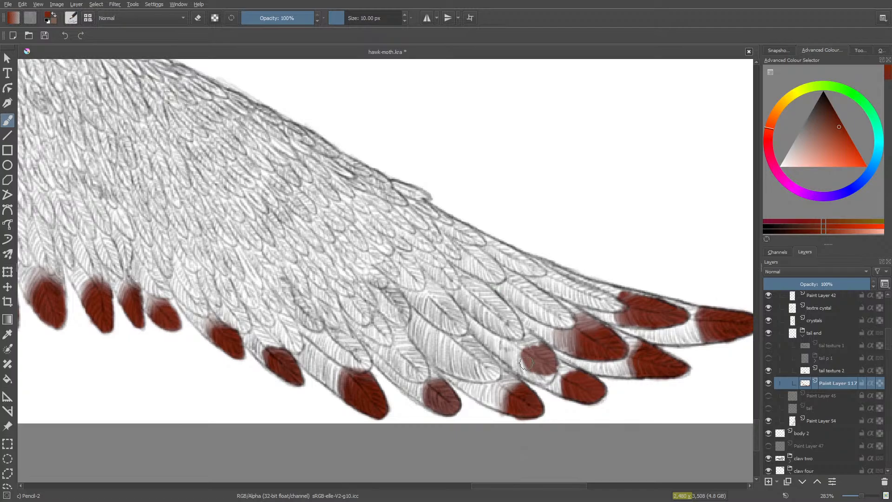
mouse_move(520, 363)
left_mouse_down()
mouse_move(538, 380)
mouse_move(548, 370)
mouse_move(545, 381)
mouse_move(553, 372)
mouse_move(525, 371)
mouse_move(510, 393)
mouse_move(530, 362)
mouse_move(541, 378)
mouse_move(538, 364)
mouse_move(549, 374)
mouse_move(550, 357)
mouse_move(552, 364)
mouse_move(540, 349)
mouse_move(543, 359)
mouse_move(529, 352)
mouse_move(540, 347)
mouse_move(525, 345)
mouse_move(539, 344)
mouse_move(518, 348)
mouse_move(516, 365)
mouse_move(509, 341)
mouse_move(510, 360)
mouse_move(500, 342)
mouse_move(517, 367)
mouse_move(517, 352)
mouse_move(542, 380)
mouse_move(522, 371)
mouse_move(548, 371)
mouse_move(521, 371)
mouse_move(551, 373)
mouse_move(513, 332)
mouse_move(532, 340)
left_mouse_up()
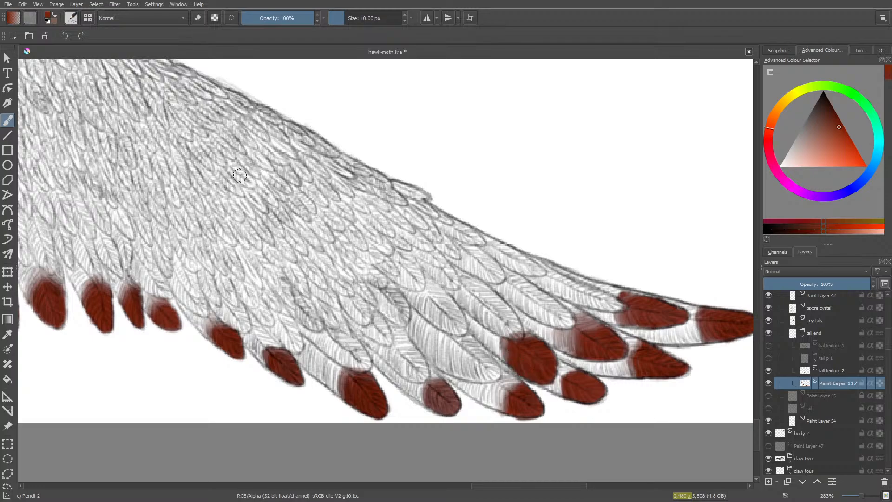
mouse_move(437, 395)
left_mouse_down()
mouse_move(450, 401)
mouse_move(439, 387)
mouse_move(448, 408)
mouse_move(434, 407)
left_mouse_up()
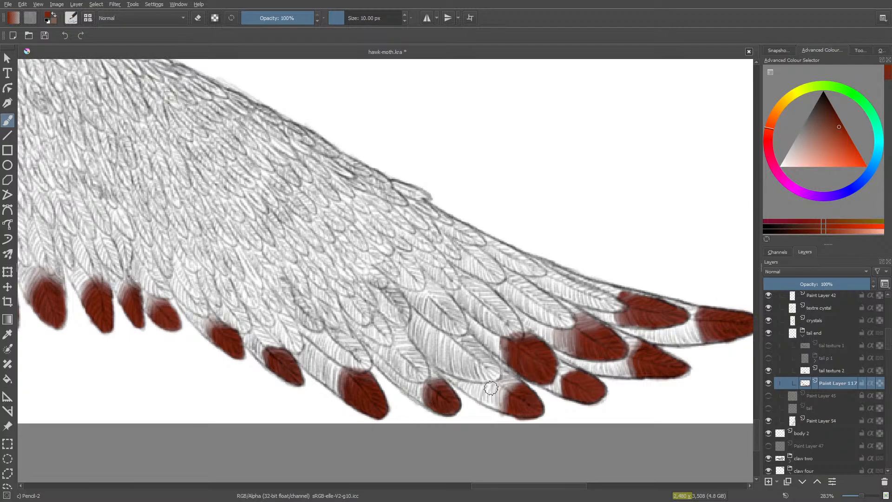
- Paint the fourth second-row feather's tip red and soften its inner edge with the 75% opacity eraser
mouse_move(487, 359)
left_mouse_down()
mouse_move(468, 355)
mouse_move(479, 375)
mouse_move(465, 362)
mouse_move(474, 376)
mouse_move(460, 364)
mouse_move(459, 372)
mouse_move(500, 375)
mouse_move(471, 346)
mouse_move(495, 365)
mouse_move(487, 361)
mouse_move(489, 375)
mouse_move(477, 362)
mouse_move(471, 370)
mouse_move(459, 349)
mouse_move(456, 372)
mouse_move(457, 349)
mouse_move(457, 373)
mouse_move(455, 341)
mouse_move(454, 369)
mouse_move(484, 377)
left_mouse_up()
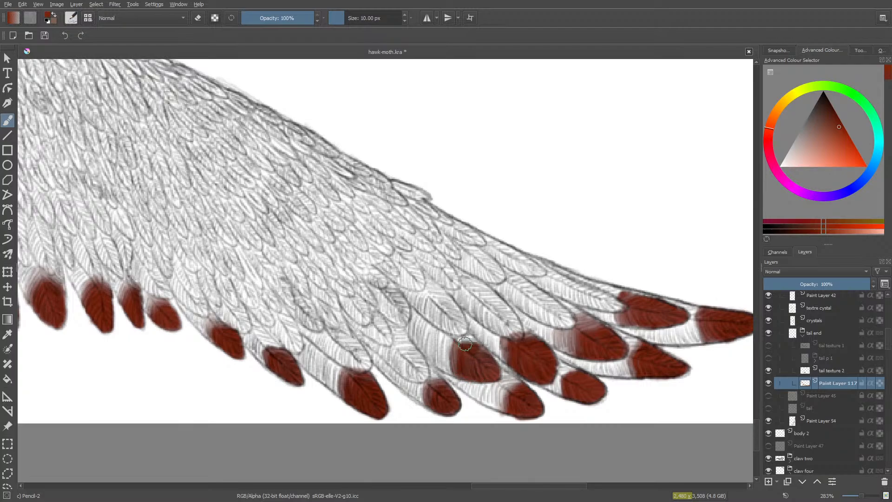
mouse_move(466, 339)
left_mouse_down()
mouse_move(480, 346)
mouse_move(481, 361)
mouse_move(465, 352)
mouse_move(455, 365)
mouse_move(450, 354)
mouse_move(457, 375)
mouse_move(479, 363)
mouse_move(489, 370)
left_mouse_up()
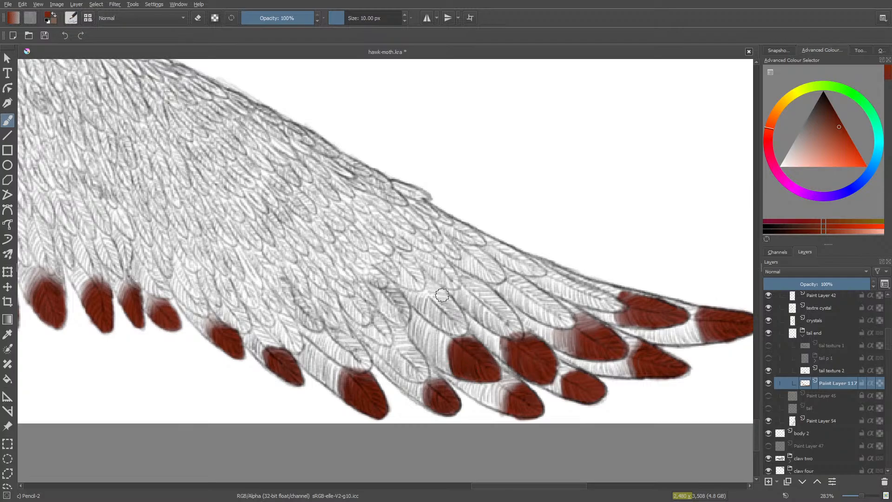
key("slash")
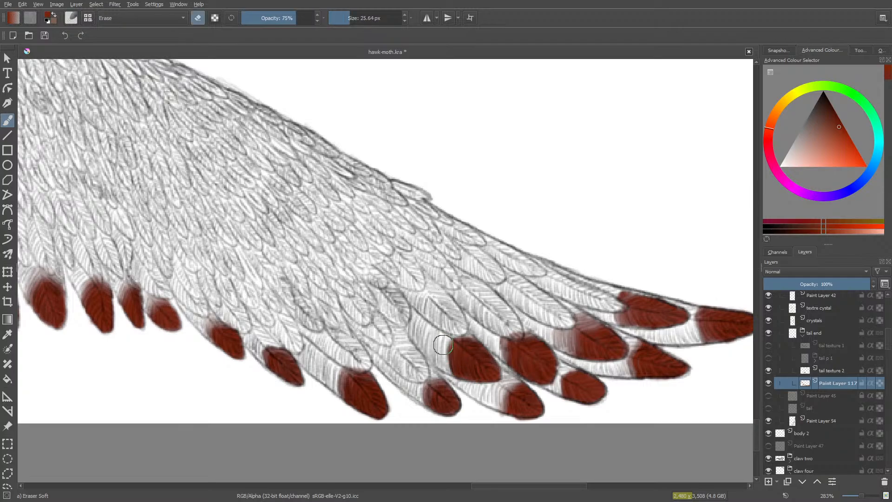
mouse_move(445, 366)
left_mouse_down()
mouse_move(445, 346)
mouse_move(451, 373)
mouse_move(457, 333)
mouse_move(470, 337)
mouse_move(461, 329)
left_mouse_up()
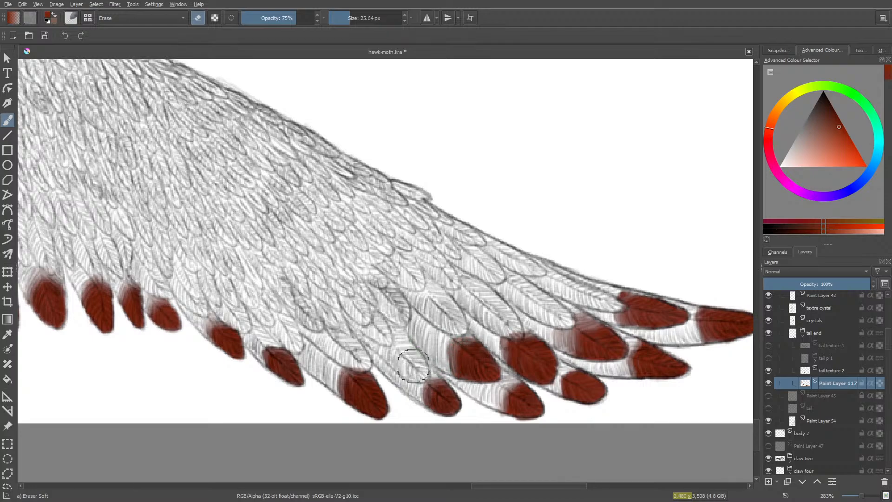
- Paint the fifth second-row feather's tip red and fade its upper inner edge with the 25.64 px soft eraser
key("slash")
mouse_move(413, 366)
left_mouse_down()
mouse_move(423, 360)
mouse_move(416, 350)
mouse_move(421, 367)
mouse_move(409, 358)
mouse_move(418, 372)
mouse_move(403, 359)
mouse_move(409, 372)
mouse_move(400, 367)
mouse_move(417, 381)
mouse_move(395, 357)
mouse_move(397, 349)
mouse_move(416, 351)
mouse_move(405, 356)
mouse_move(422, 372)
mouse_move(395, 349)
mouse_move(407, 346)
left_mouse_up()
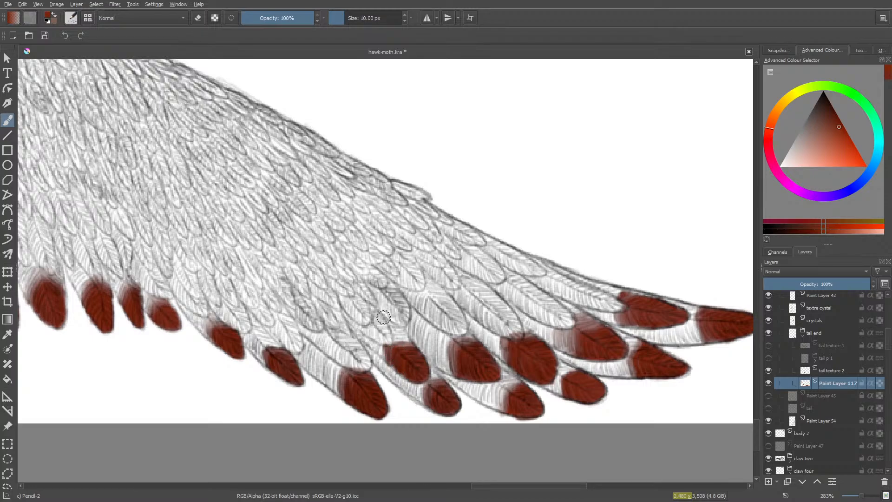
key("e")
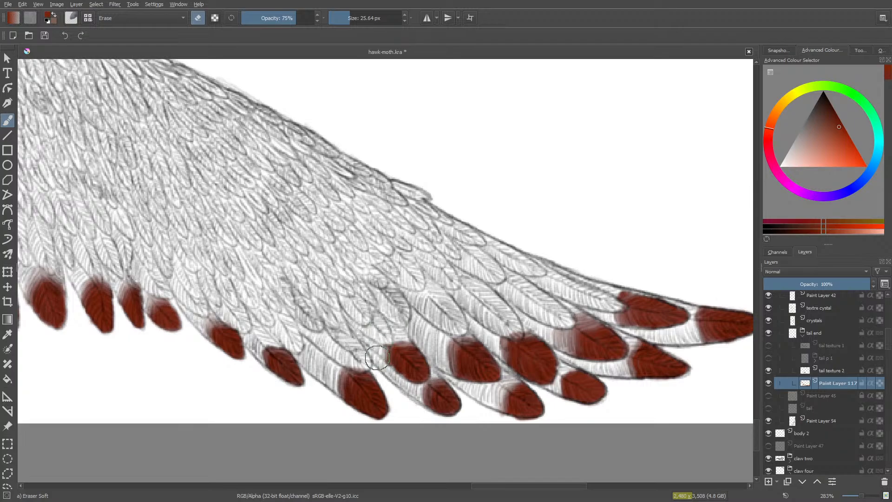
mouse_move(377, 358)
left_mouse_down()
mouse_move(381, 336)
mouse_move(407, 332)
left_mouse_up()
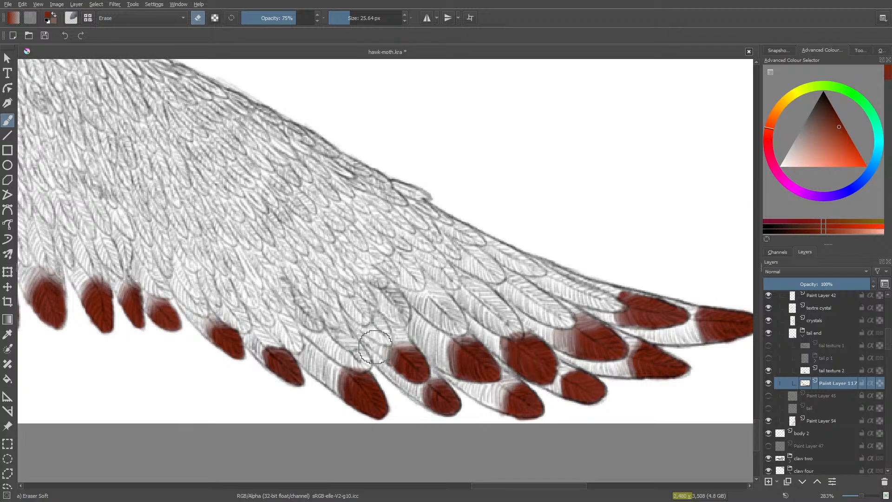
- Paint the small feather tip just above the fifth one red at 10 px and softly erase its upper edge
key("slash")
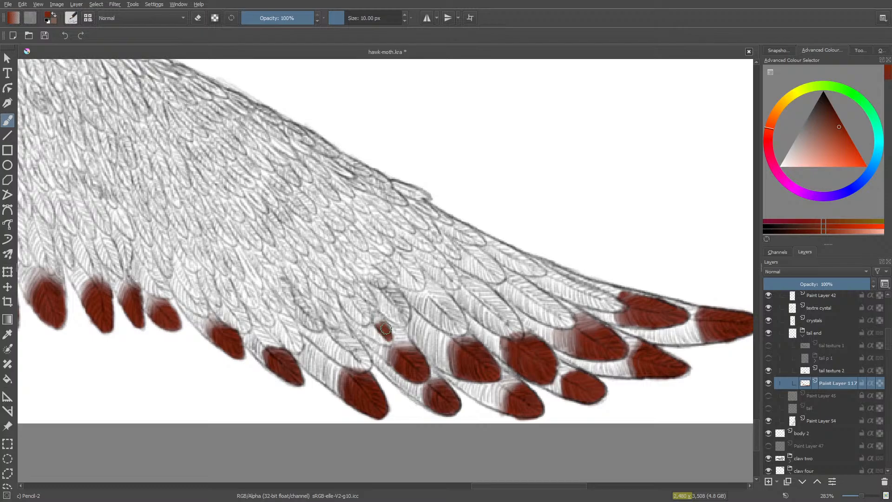
mouse_move(385, 329)
left_mouse_down()
mouse_move(383, 339)
mouse_move(374, 332)
mouse_move(386, 344)
mouse_move(378, 332)
left_mouse_up()
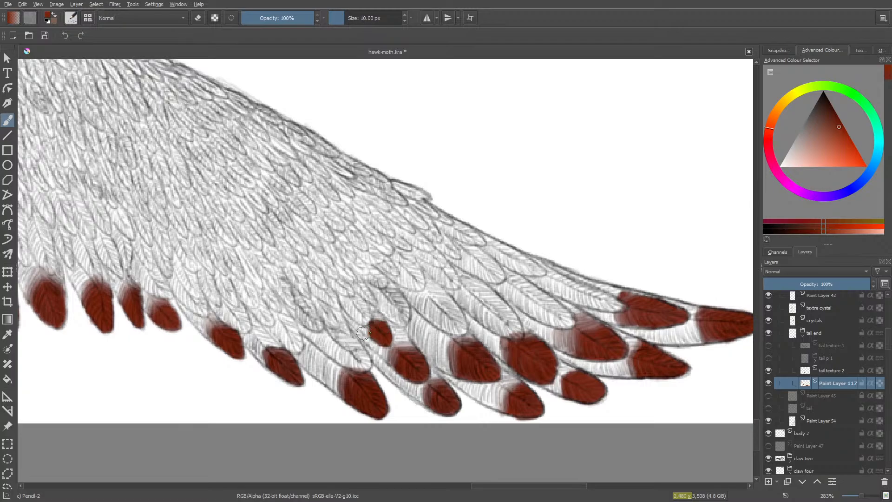
key("slash")
mouse_move(369, 310)
left_mouse_down()
mouse_move(363, 332)
mouse_move(364, 318)
mouse_move(383, 317)
mouse_move(362, 314)
mouse_move(384, 321)
mouse_move(354, 318)
mouse_move(369, 328)
mouse_move(361, 359)
mouse_move(362, 318)
left_mouse_up()
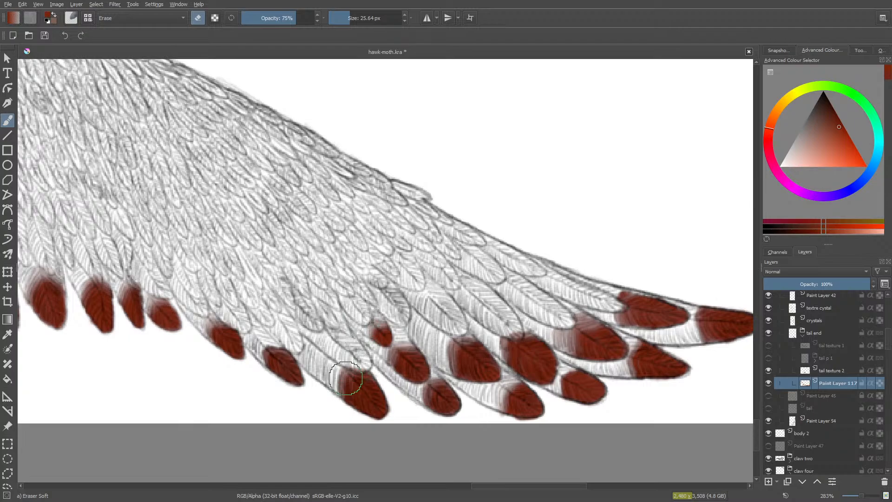
- Paint the seventh second-row feather's tip red, extend the colour inward, and fade its inner edge at 75% opacity
key("slash")
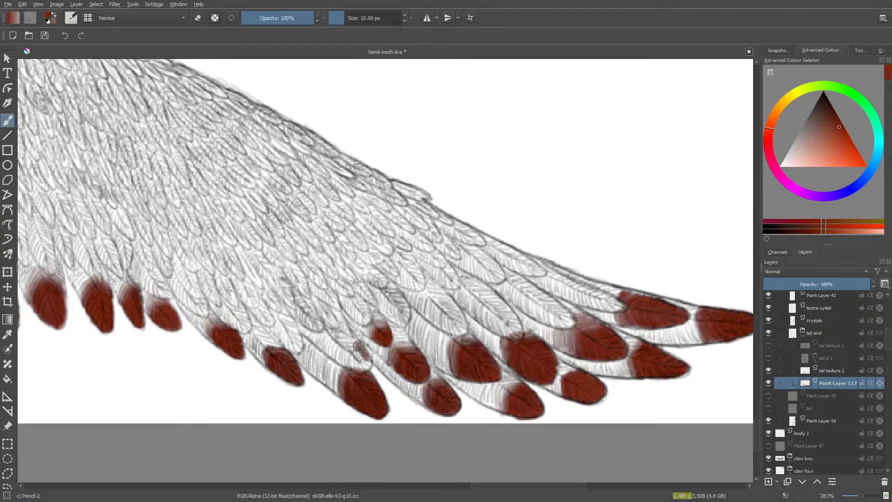
mouse_move(359, 346)
left_mouse_down()
mouse_move(350, 362)
mouse_move(333, 355)
mouse_move(364, 367)
mouse_move(362, 353)
mouse_move(364, 365)
mouse_move(344, 358)
left_mouse_up()
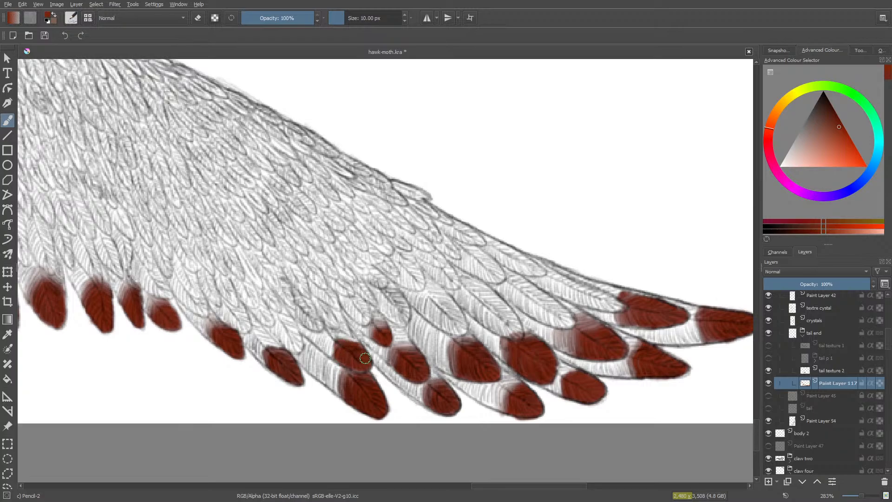
mouse_move(365, 358)
left_mouse_down()
mouse_move(335, 352)
mouse_move(339, 392)
left_mouse_up()
mouse_move(333, 340)
left_mouse_down()
mouse_move(326, 354)
mouse_move(355, 341)
mouse_move(347, 334)
mouse_move(362, 344)
mouse_move(350, 339)
left_mouse_up()
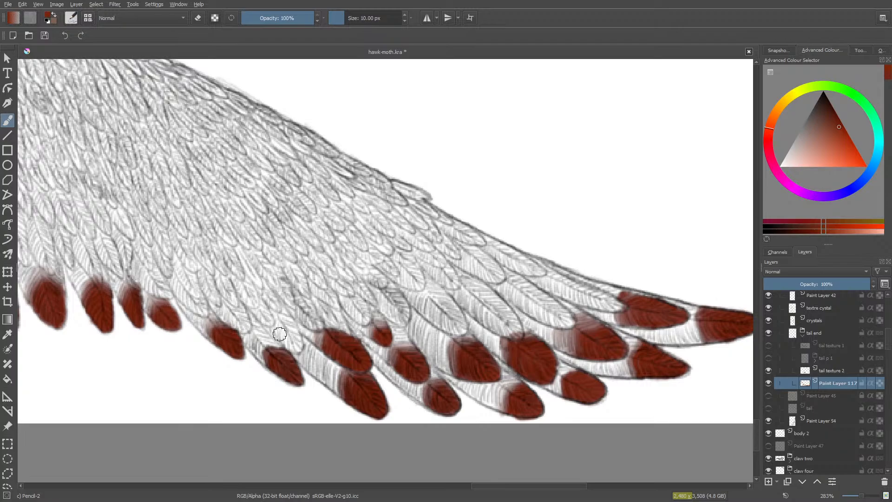
key("e")
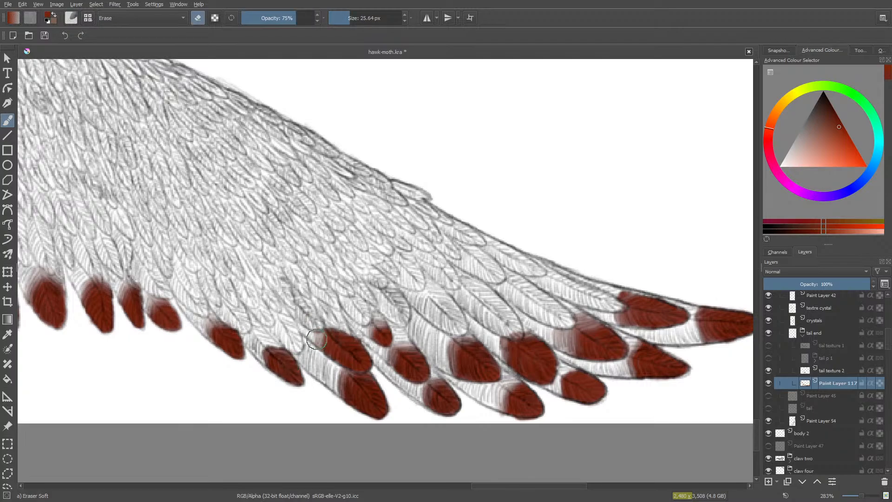
mouse_move(320, 330)
left_mouse_down()
mouse_move(325, 325)
mouse_move(336, 324)
mouse_move(317, 378)
mouse_move(306, 360)
left_mouse_up()
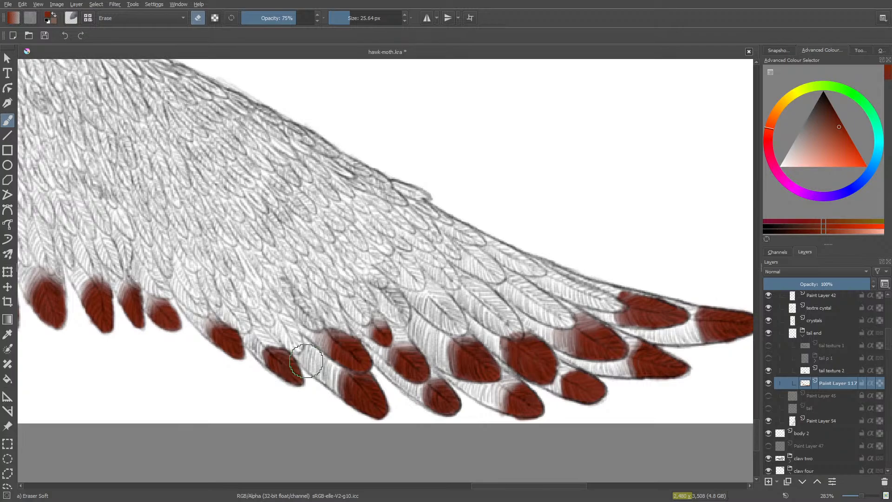
- Paint the eighth second-row feather's tip red and soften its upper edge with the 25.64 px eraser
key("slash")
mouse_move(291, 327)
left_mouse_down()
mouse_move(298, 348)
mouse_move(286, 351)
mouse_move(299, 344)
mouse_move(296, 333)
mouse_move(292, 346)
mouse_move(272, 308)
mouse_move(270, 328)
mouse_move(286, 344)
mouse_move(290, 331)
mouse_move(262, 307)
mouse_move(262, 329)
mouse_move(265, 309)
mouse_move(278, 305)
mouse_move(265, 310)
left_mouse_up()
key("/")
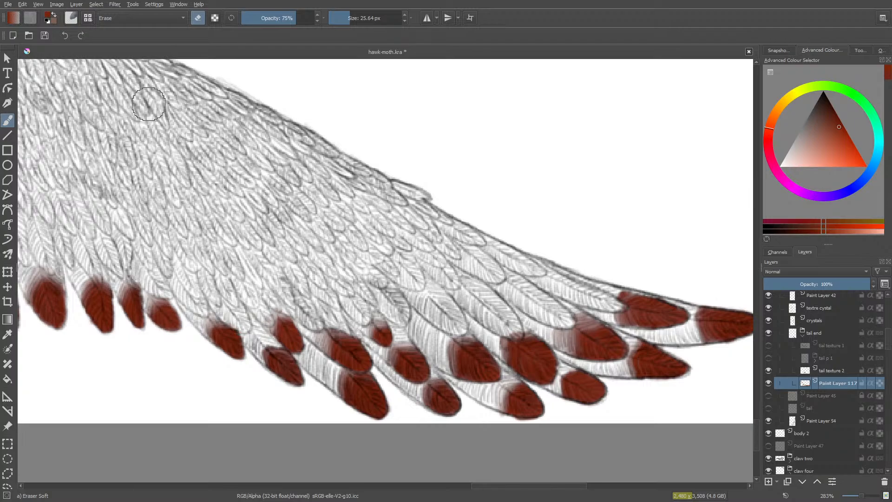
key("slash")
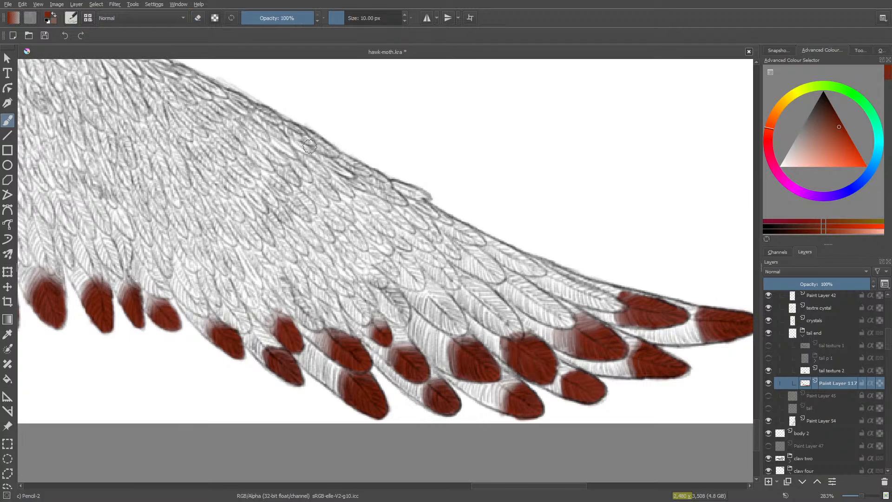
- Paint the tiny feather tip beside the eighth second-row feather red at 10 px and softly erase its upper edge
left_click_drag(565, 488, 528, 493)
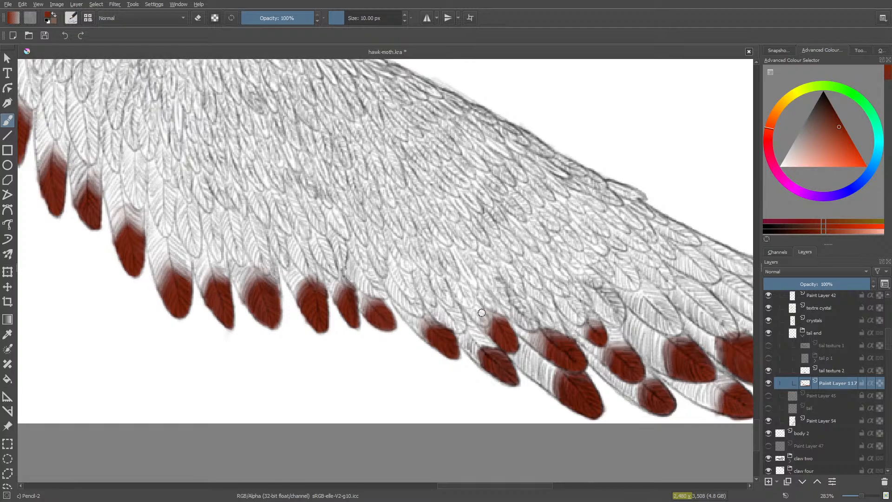
left_click_drag(486, 317, 483, 318)
mouse_move(470, 309)
left_mouse_down()
mouse_move(468, 277)
mouse_move(446, 309)
mouse_move(462, 294)
mouse_move(463, 311)
mouse_move(473, 299)
mouse_move(466, 296)
mouse_move(466, 327)
left_mouse_up()
key("slash")
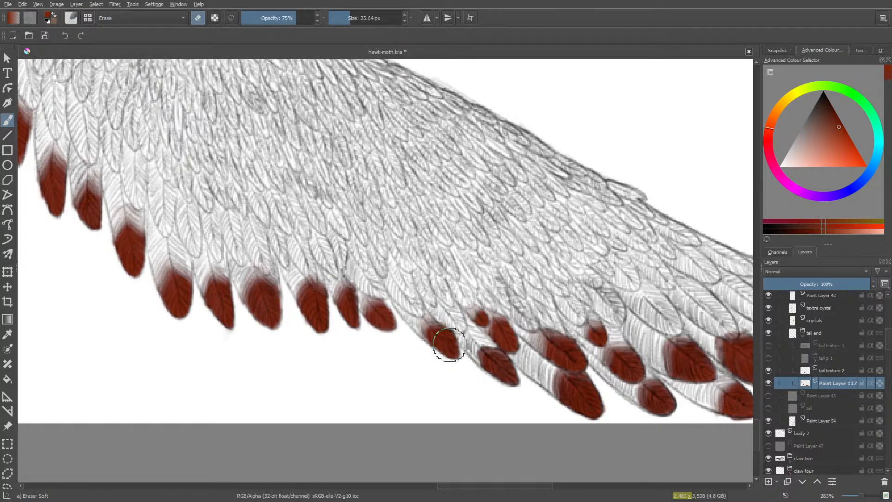
- Paint the second-row feather tip beside the tiny red one at 10 px and softly erase its upper edge at 75% opacity
key("slash")
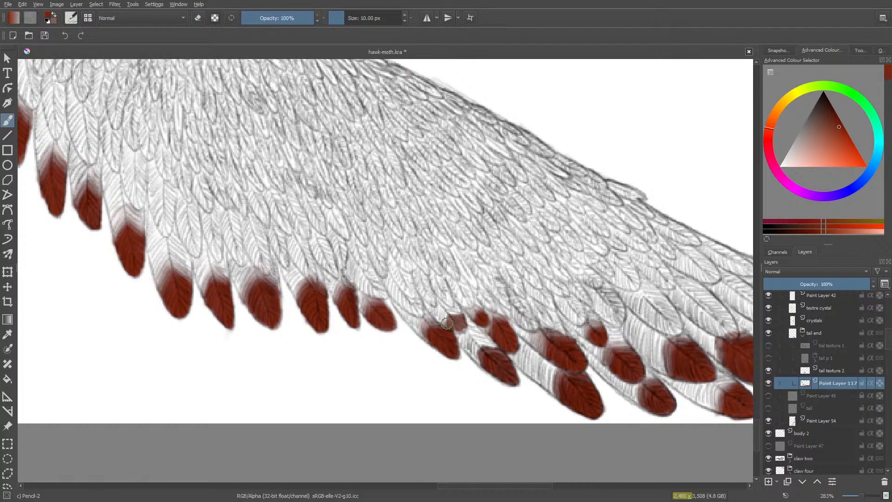
left_click_drag(445, 315, 450, 311)
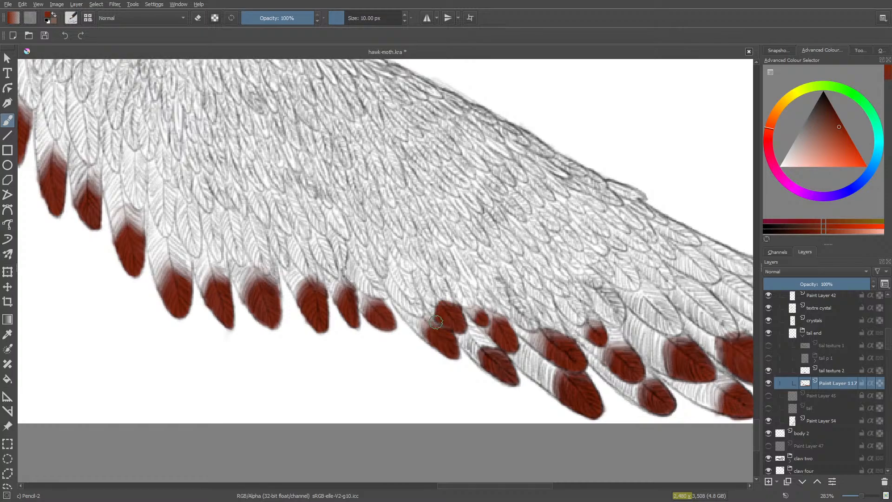
key("slash")
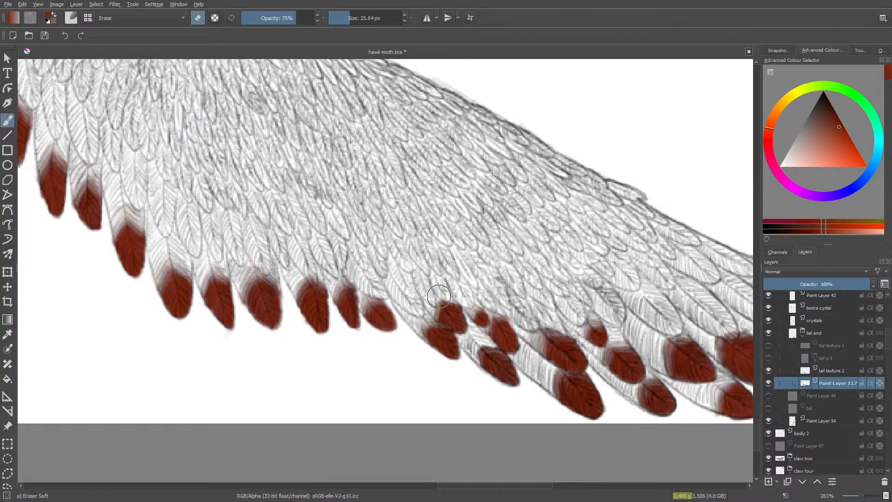
mouse_move(439, 296)
left_mouse_down()
mouse_move(456, 294)
mouse_move(435, 302)
left_mouse_up()
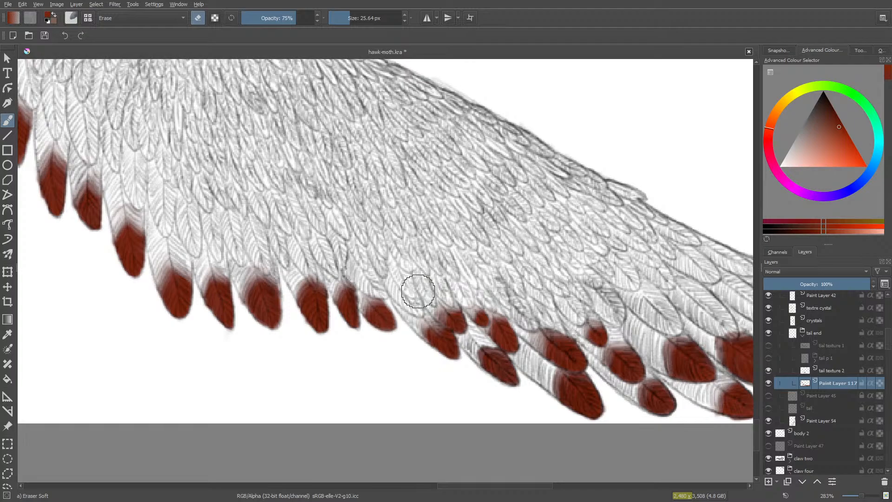
- Paint the small slanted feather tip in the next gap between the outer-row feathers red and fade its upper edge
key("slash")
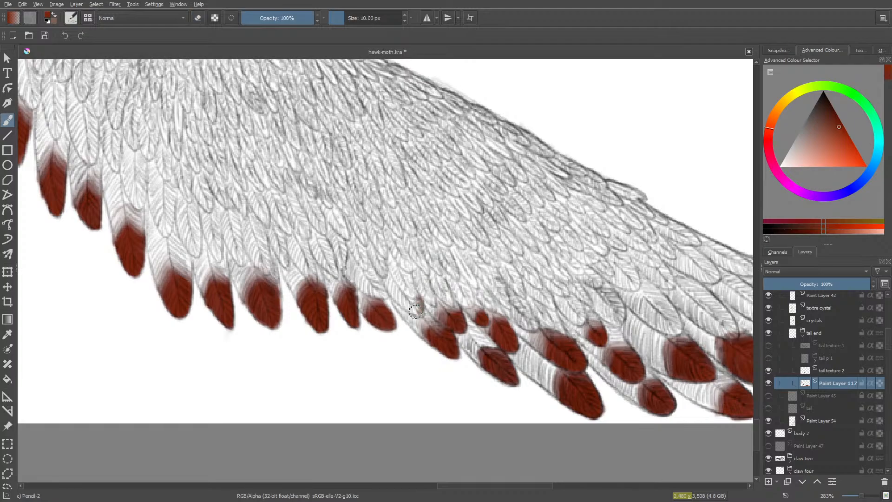
mouse_move(408, 307)
left_mouse_down()
mouse_move(399, 299)
mouse_move(417, 307)
mouse_move(391, 280)
mouse_move(390, 296)
mouse_move(386, 284)
mouse_move(395, 290)
left_mouse_up()
key("slash")
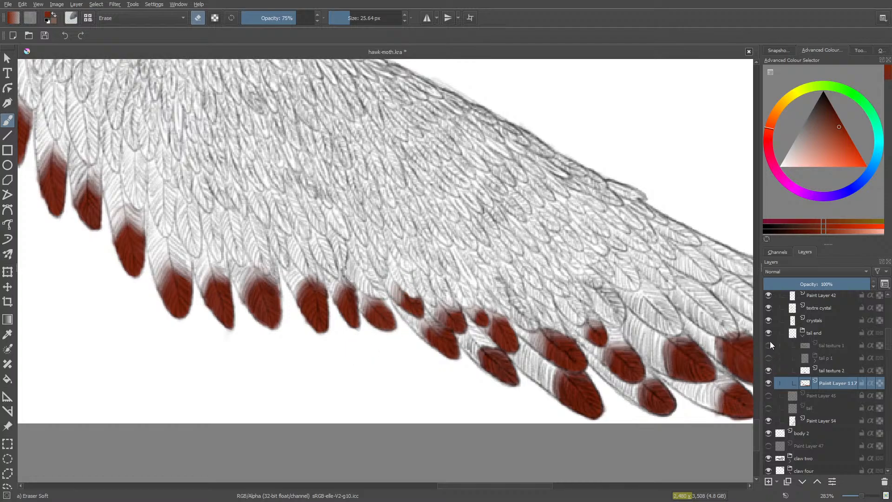
- Show the tail p 1 and tial texture 1 layers to compare with the earlier feather colouring, and hide both again
left_click(769, 358)
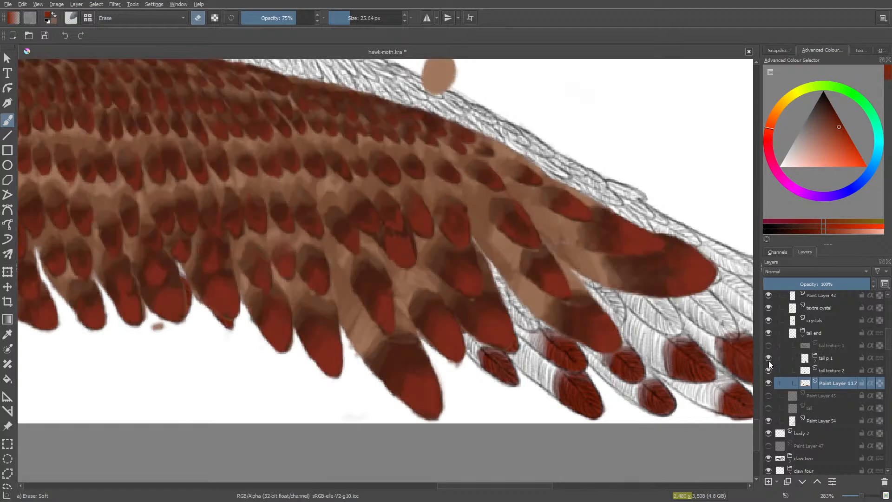
left_click(769, 346)
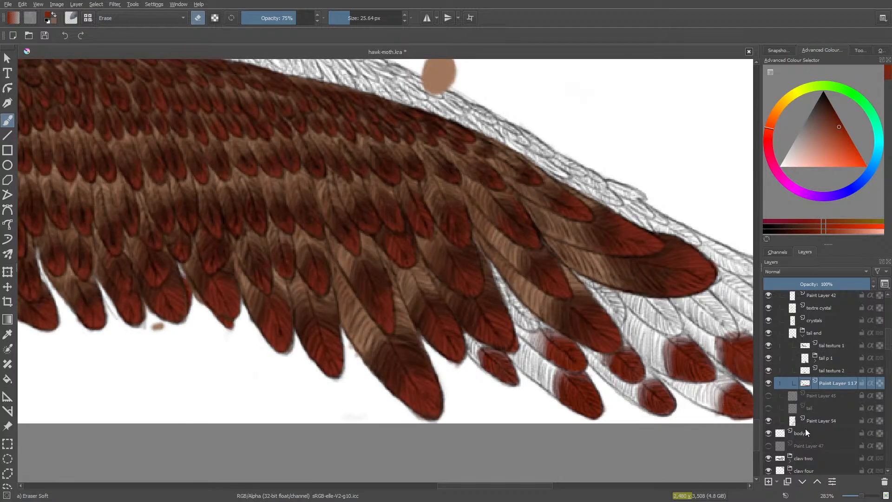
left_click(769, 346)
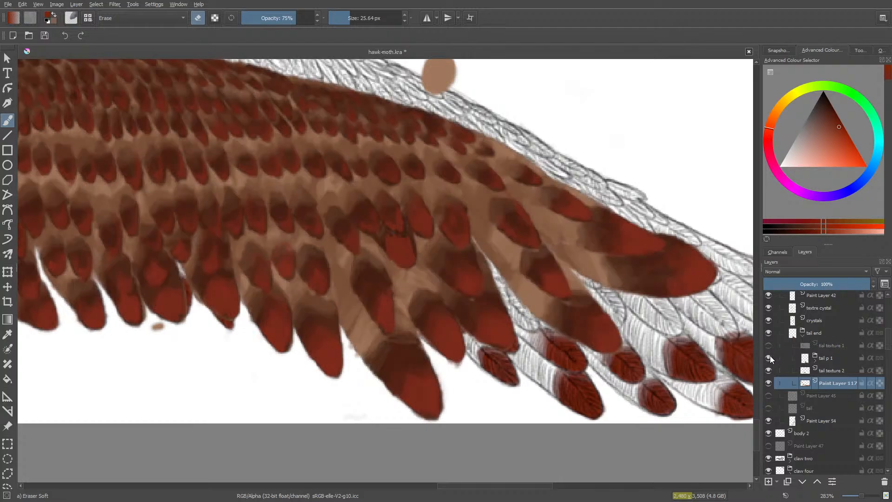
left_click(769, 358)
left_click(769, 358)
mouse_move(770, 358)
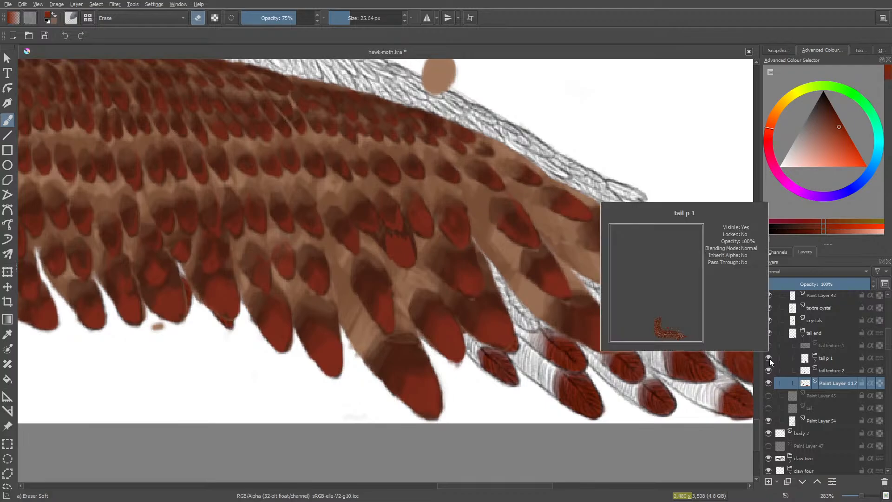
key("/")
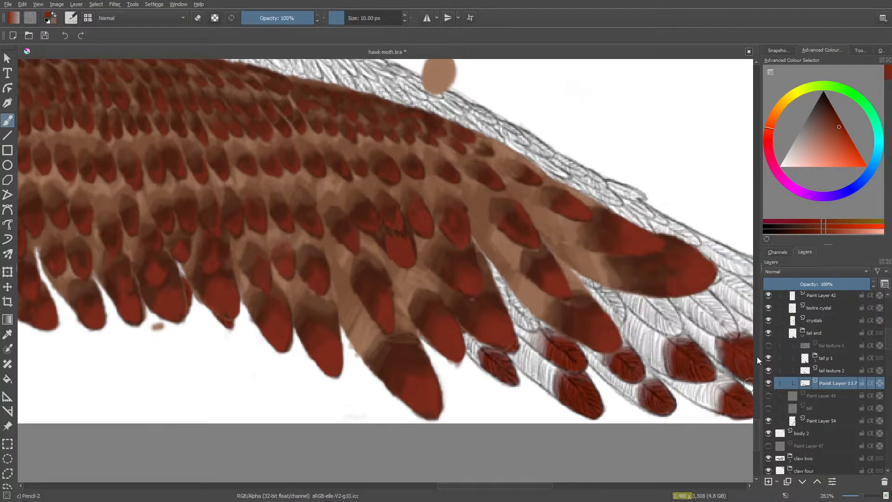
left_click(769, 358)
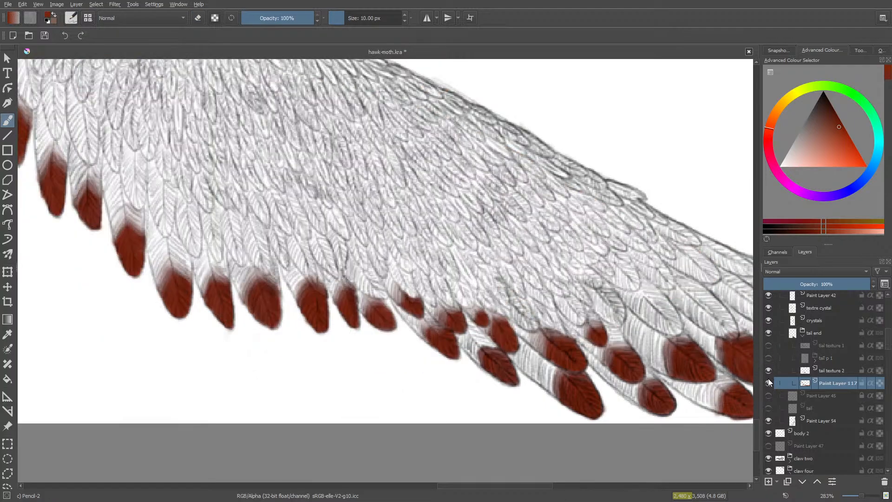
- Toggle Paint Layer 117, Paint Layer 54 and tail texture 2 off and on to check what each contains
left_click(768, 382)
left_click(768, 382)
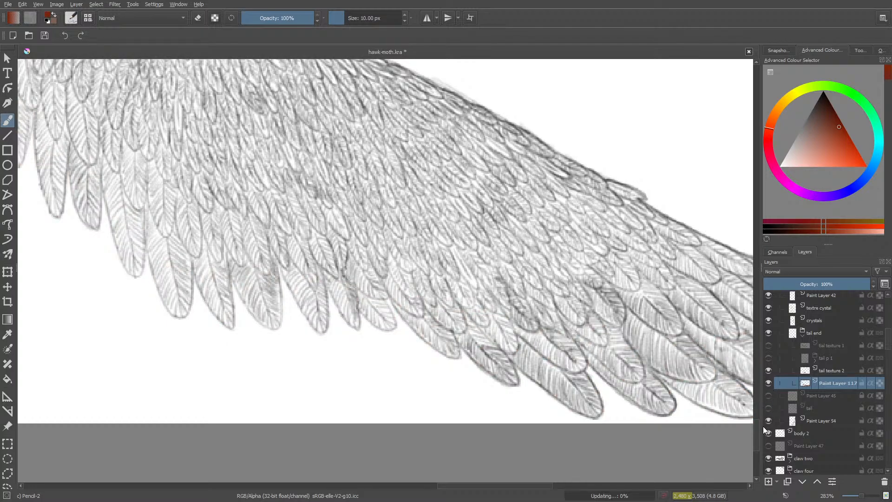
left_click(768, 420)
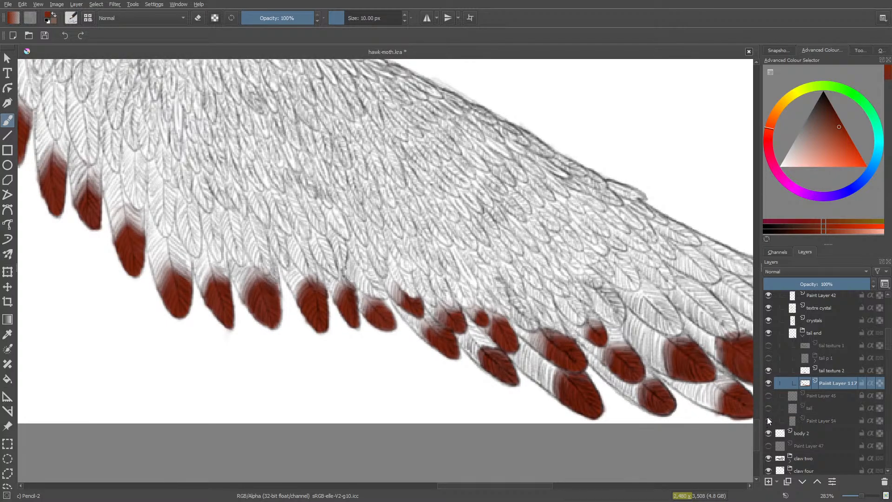
left_click(768, 421)
left_click(768, 370)
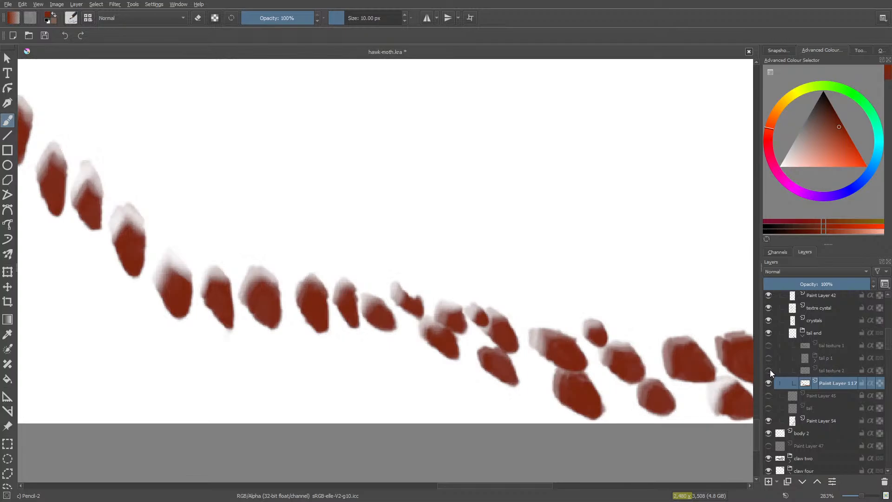
left_click(771, 374)
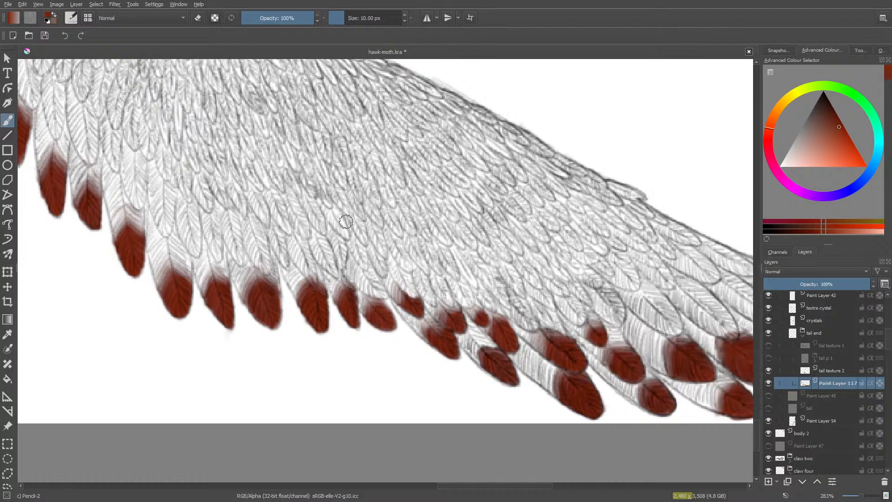
- Paint the second-row tip directly above the short slanted outer feather red and soften its upper edge with the 25.64 px eraser
left_click_drag(376, 286, 379, 291)
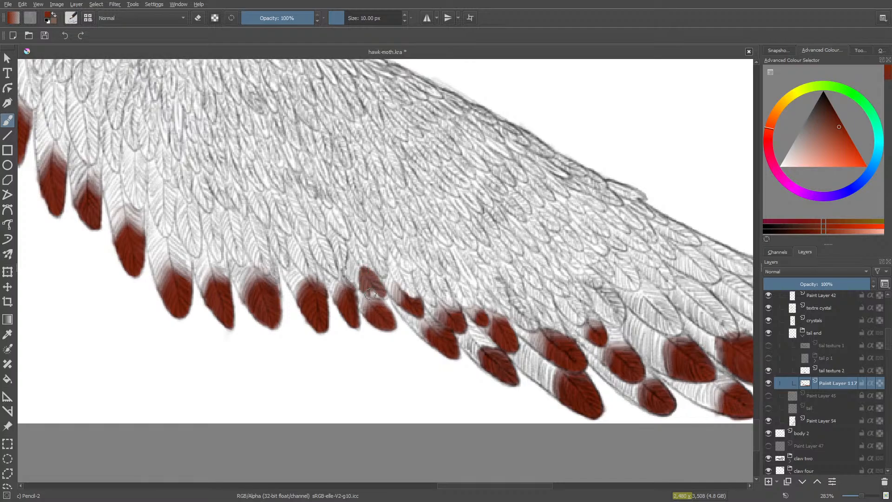
mouse_move(372, 294)
left_mouse_down()
mouse_move(359, 277)
mouse_move(359, 287)
mouse_move(356, 266)
mouse_move(373, 289)
left_mouse_up()
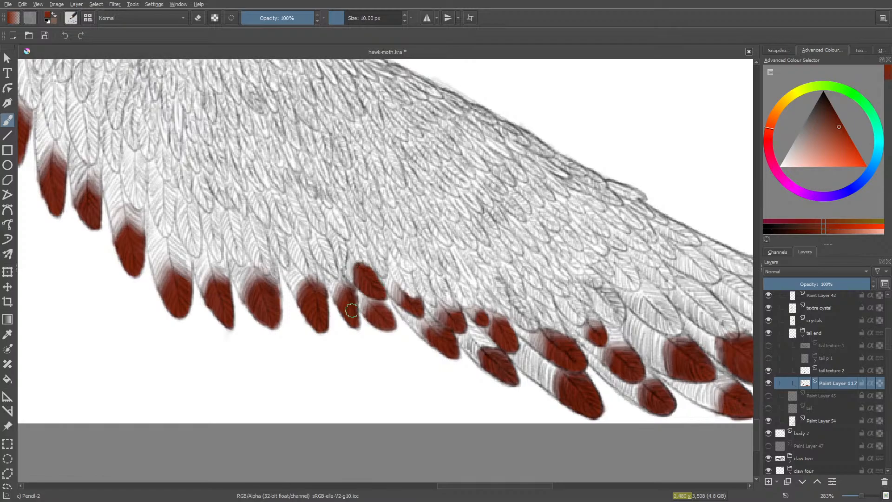
key("e")
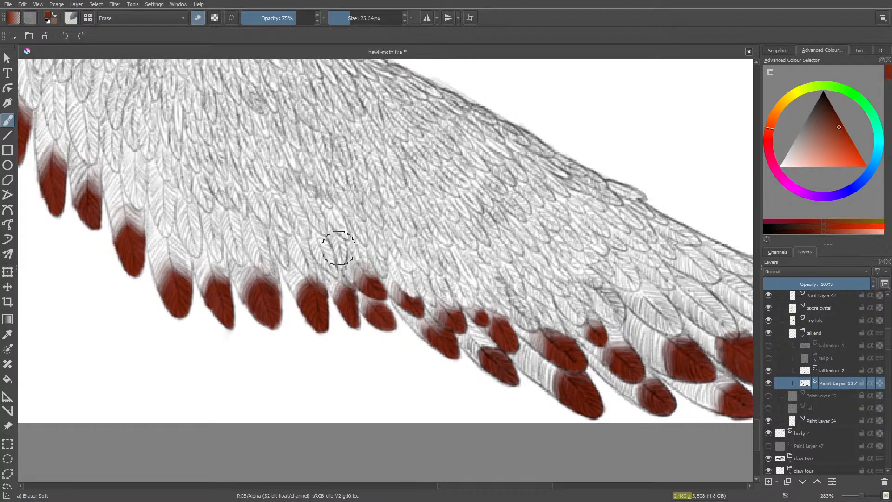
- Paint the next two adjacent second-row feather tips further along the tail red at 10 px and softly erase their upper edges
key("/")
left_click_drag(528, 486, 512, 484)
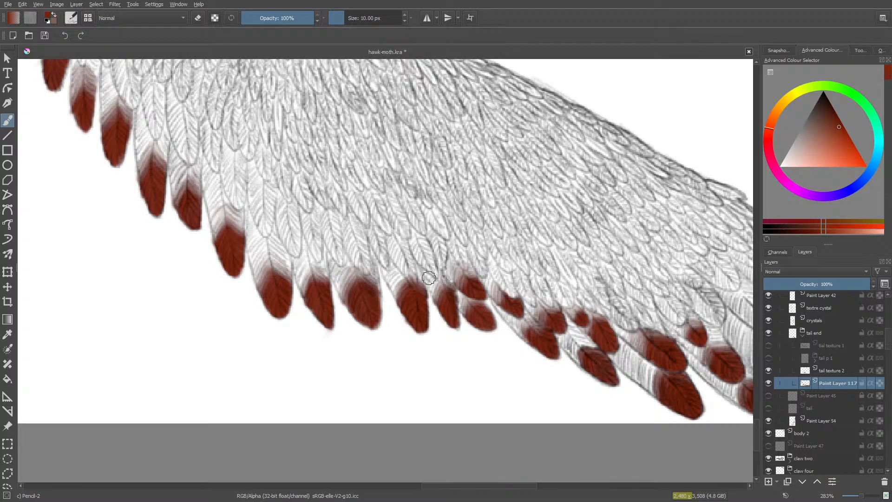
mouse_move(430, 254)
left_mouse_down()
mouse_move(428, 266)
mouse_move(421, 257)
mouse_move(431, 273)
mouse_move(419, 251)
mouse_move(428, 256)
mouse_move(429, 270)
mouse_move(416, 251)
mouse_move(429, 248)
left_mouse_up()
key("slash")
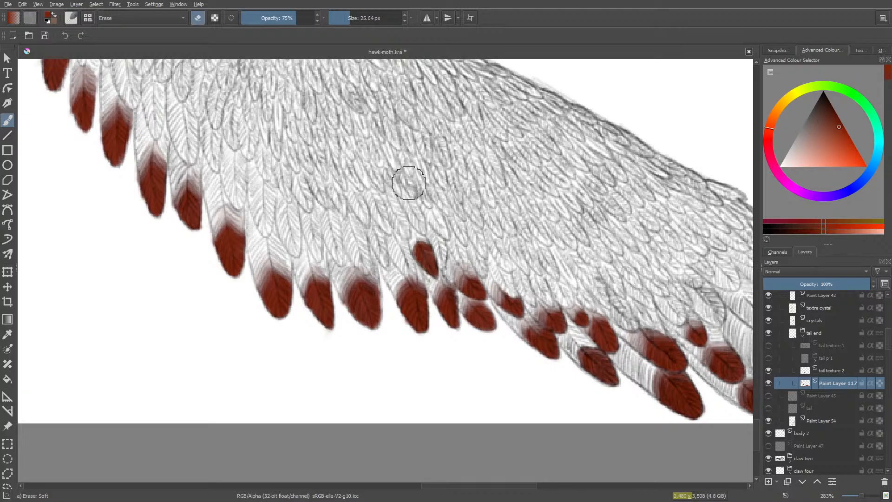
mouse_move(406, 229)
left_mouse_down()
mouse_move(405, 261)
mouse_move(422, 249)
mouse_move(423, 234)
mouse_move(413, 230)
mouse_move(406, 244)
mouse_move(413, 279)
mouse_move(401, 269)
mouse_move(412, 281)
mouse_move(399, 265)
mouse_move(405, 249)
left_mouse_up()
key("slash")
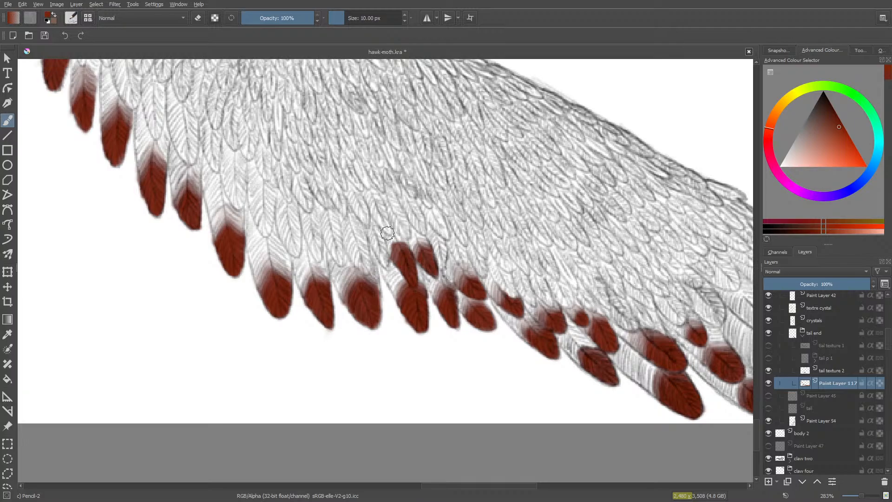
key("slash")
mouse_move(390, 229)
left_mouse_down()
mouse_move(384, 247)
mouse_move(399, 235)
left_mouse_up()
right_click(382, 249)
left_click(383, 251)
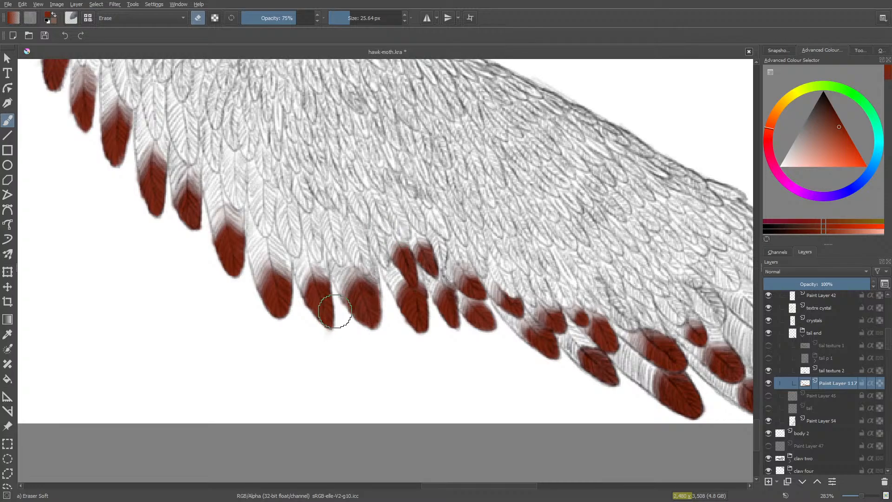
- Paint the narrow feather tip beside that pair red and fade its upper part with the soft eraser
key("slash")
mouse_move(386, 239)
left_mouse_down()
mouse_move(383, 262)
mouse_move(379, 250)
left_mouse_up()
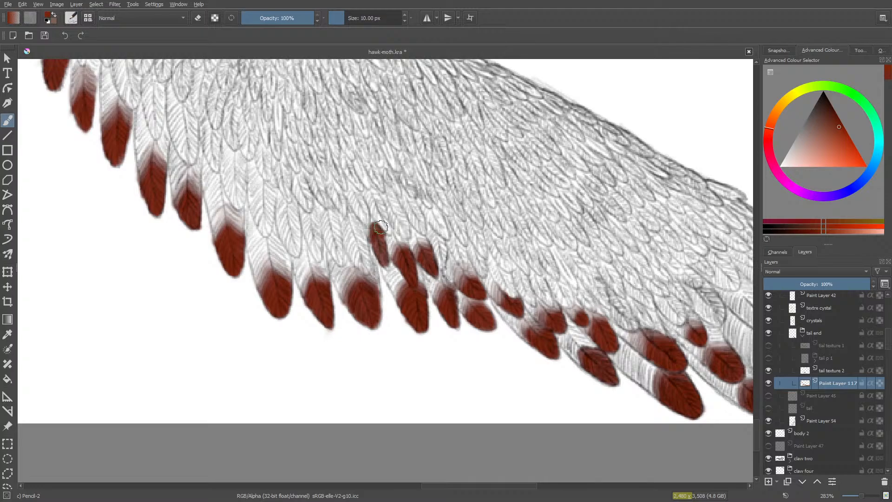
key("slash")
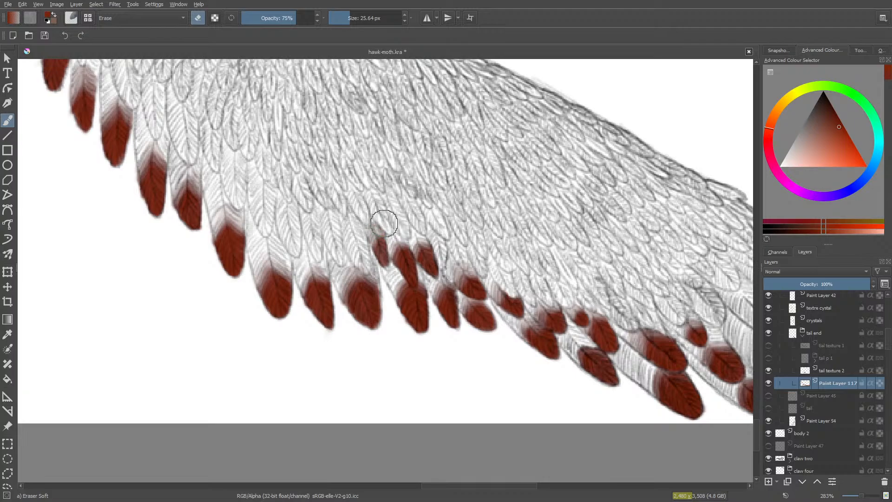
mouse_move(379, 219)
left_mouse_down()
mouse_move(384, 231)
mouse_move(372, 224)
mouse_move(367, 241)
left_mouse_up()
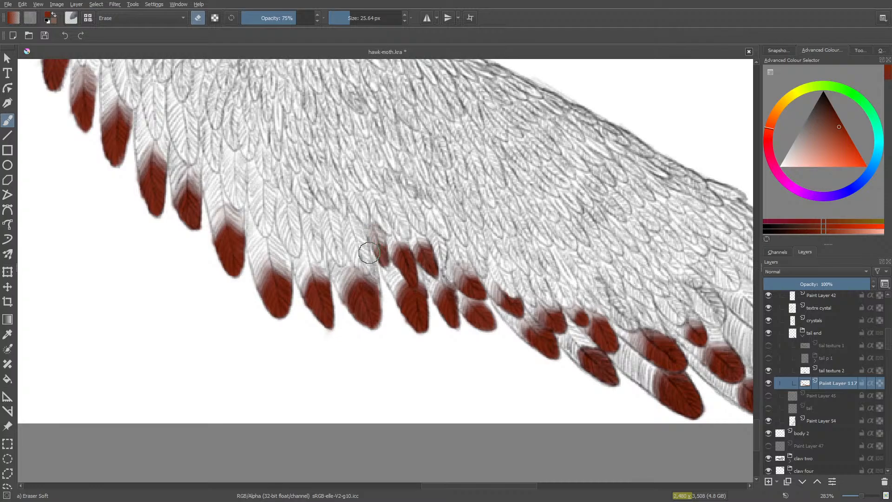
left_click_drag(371, 249, 383, 238)
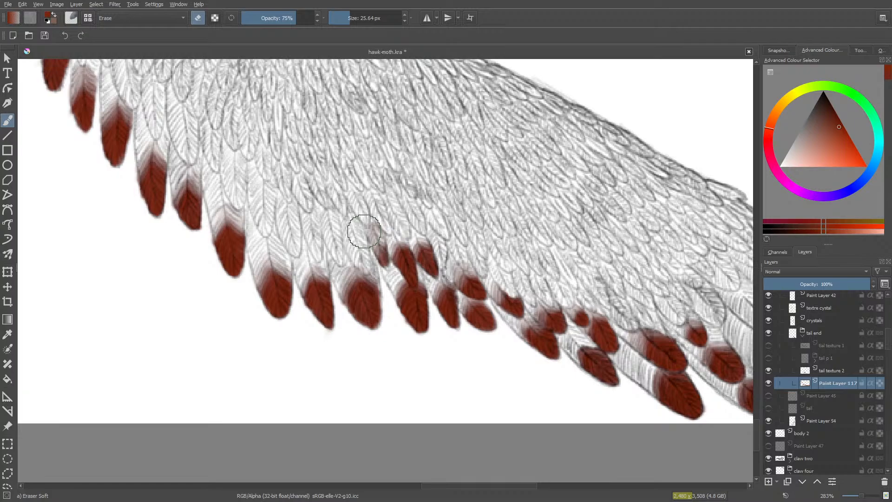
- Paint the larger feather tip beyond the narrow one red at 10 px and fade its upper and side edges at 75% opacity
key("slash")
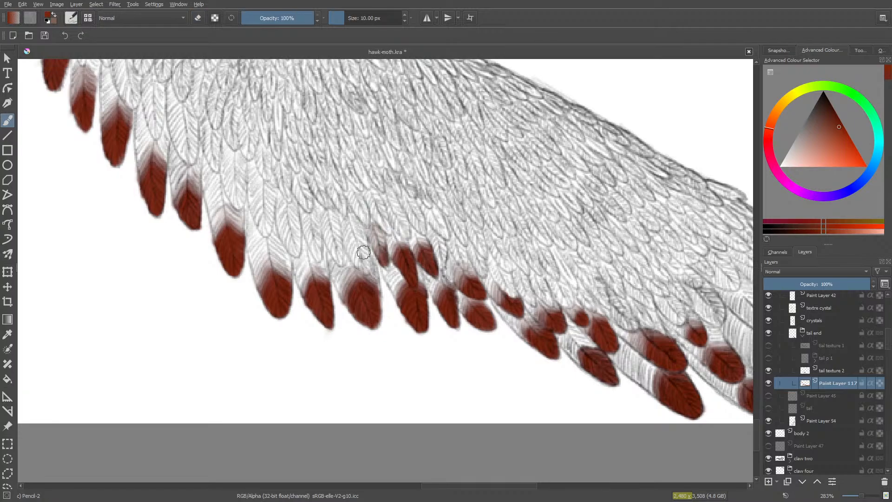
mouse_move(364, 253)
left_mouse_down()
mouse_move(359, 242)
mouse_move(349, 253)
mouse_move(353, 233)
mouse_move(365, 266)
mouse_move(354, 242)
left_mouse_up()
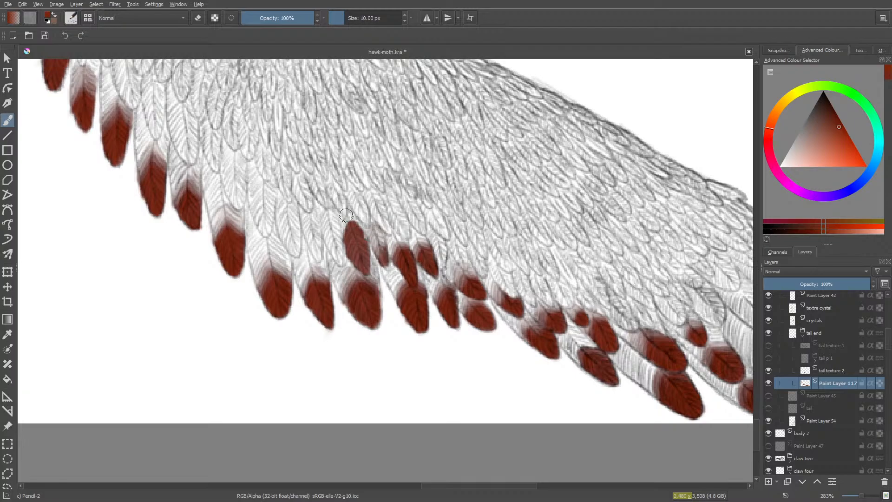
key("e")
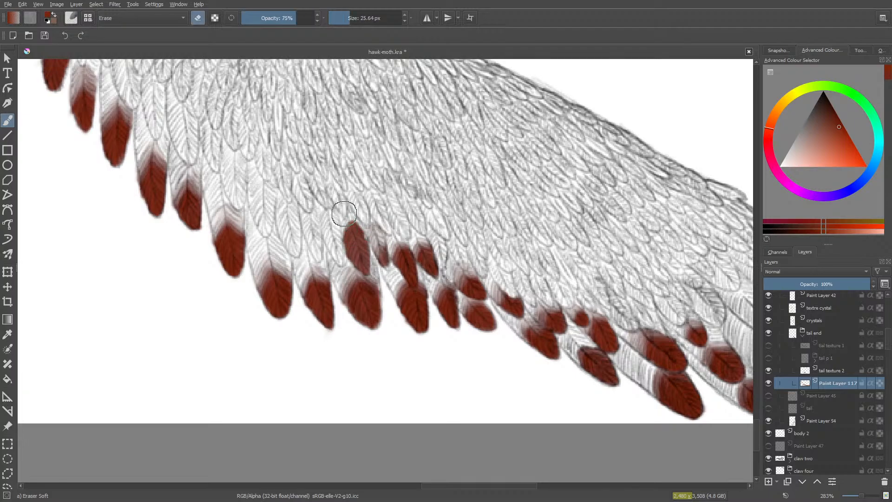
mouse_move(333, 231)
left_mouse_down()
mouse_move(347, 216)
mouse_move(362, 219)
mouse_move(352, 210)
mouse_move(360, 214)
left_mouse_up()
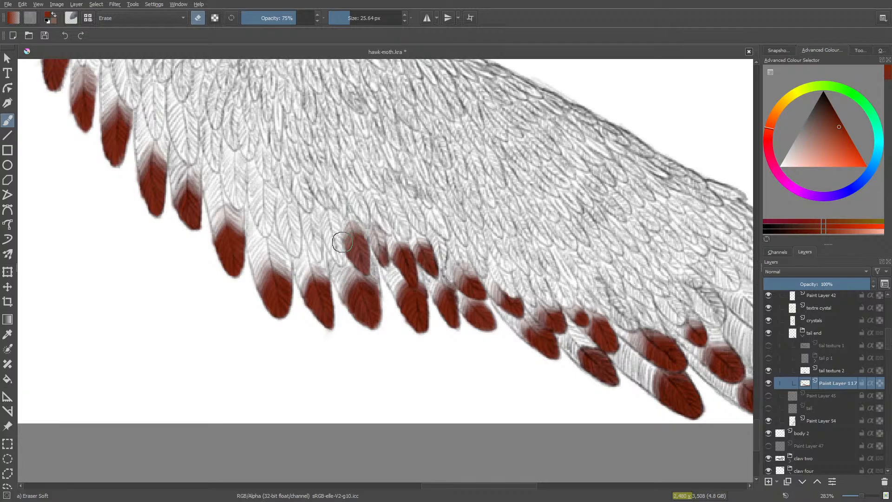
left_click_drag(355, 221, 353, 220)
- Paint the slim feather tip beyond the larger faded one red and softly erase its upper half with the 25.64 px eraser
key("/")
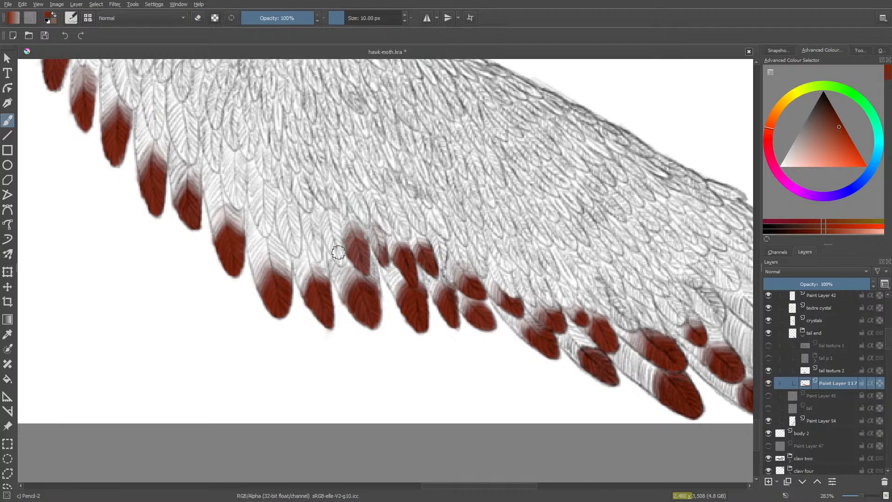
mouse_move(340, 238)
left_mouse_down()
mouse_move(342, 258)
mouse_move(329, 250)
mouse_move(331, 233)
mouse_move(338, 252)
mouse_move(327, 211)
mouse_move(324, 235)
mouse_move(331, 211)
mouse_move(328, 222)
left_mouse_up()
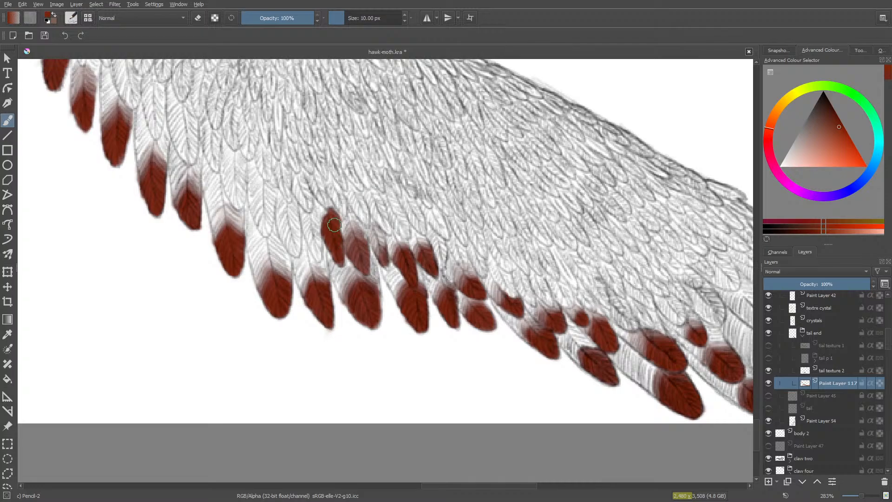
key("e")
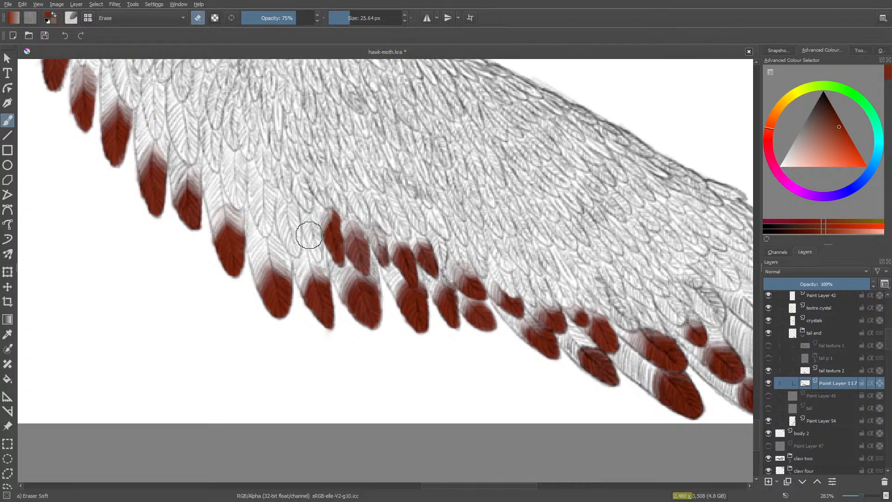
mouse_move(318, 224)
left_mouse_down()
mouse_move(341, 222)
mouse_move(327, 201)
mouse_move(333, 214)
mouse_move(321, 245)
mouse_move(330, 215)
mouse_move(338, 227)
mouse_move(322, 215)
left_mouse_up()
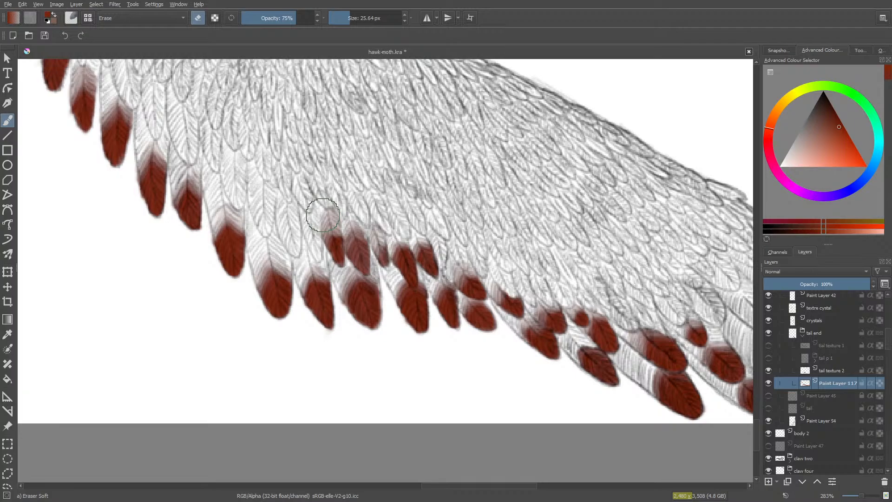
- Paint the small second-row feather tip beside the slim faded one red at 10 px and softly erase its upper edge
key("slash")
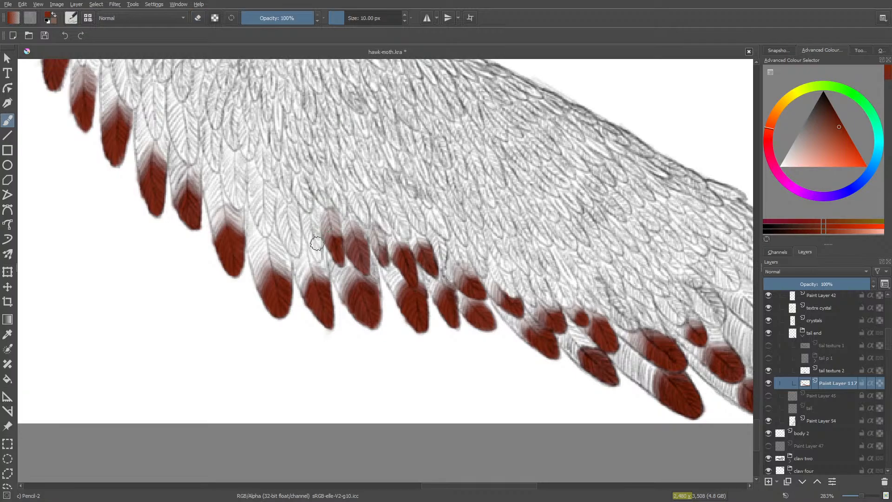
mouse_move(317, 243)
left_mouse_down()
mouse_move(312, 258)
mouse_move(315, 223)
mouse_move(321, 260)
mouse_move(310, 238)
mouse_move(310, 250)
left_mouse_up()
key("e")
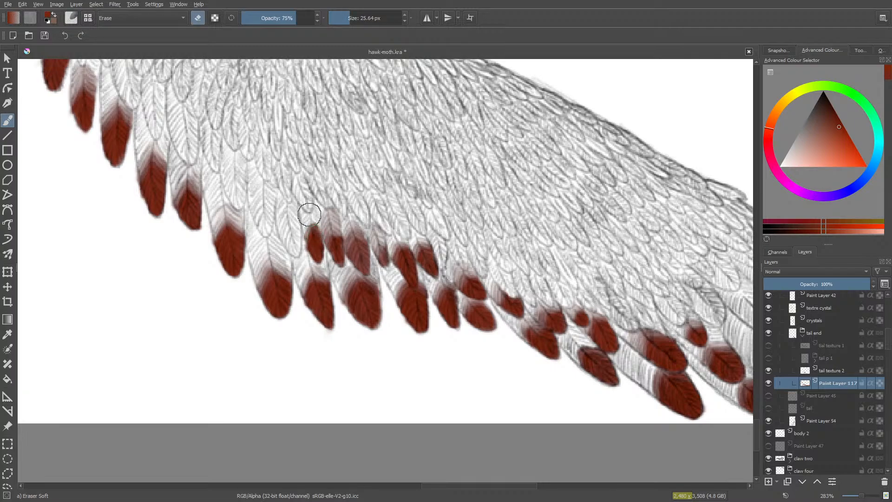
mouse_move(309, 212)
left_mouse_down()
mouse_move(319, 224)
mouse_move(314, 212)
mouse_move(297, 226)
left_mouse_up()
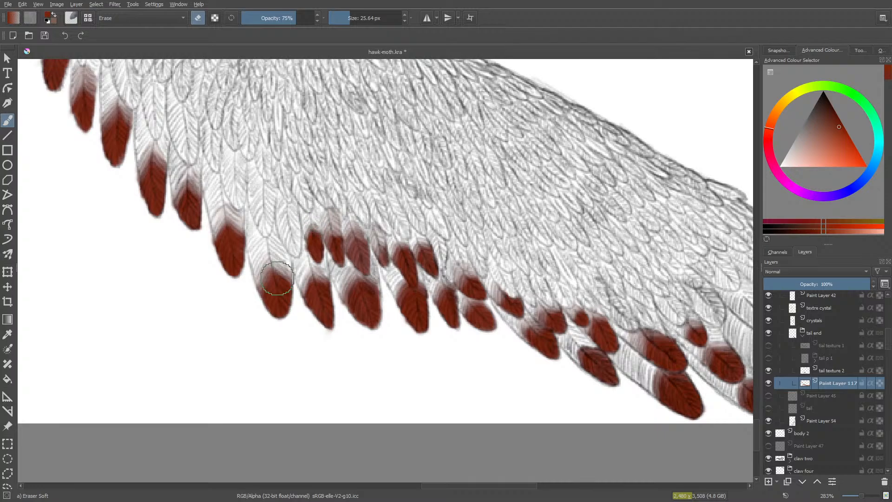
- Paint the adjoining second-row feather tip red, then fade its upper part and clean its outer edge with the 25.64 px soft eraser
key("/")
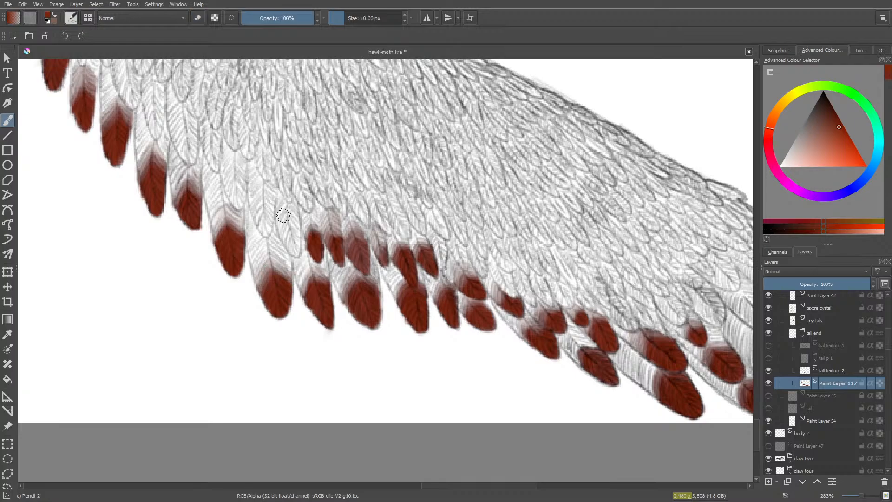
mouse_move(296, 231)
left_mouse_down()
mouse_move(285, 237)
mouse_move(293, 251)
mouse_move(292, 236)
left_mouse_up()
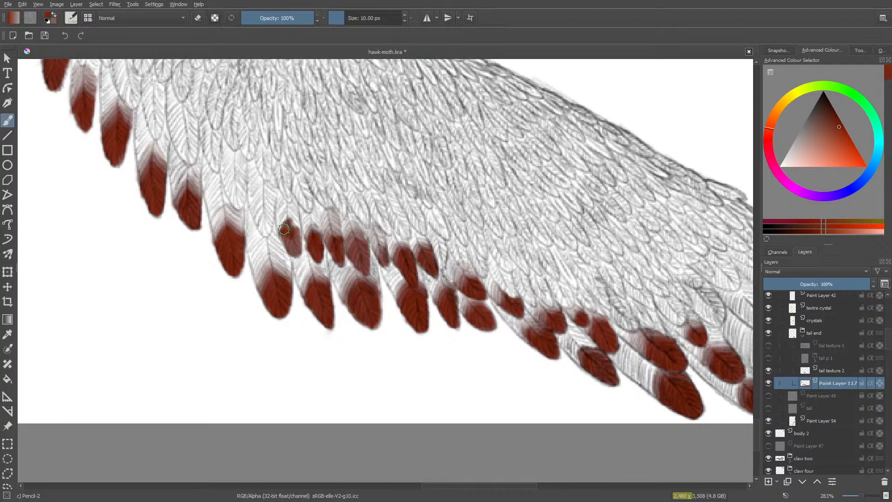
mouse_move(294, 227)
left_mouse_down()
mouse_move(292, 250)
mouse_move(285, 217)
mouse_move(279, 228)
mouse_move(289, 207)
mouse_move(295, 224)
mouse_move(292, 204)
mouse_move(272, 203)
mouse_move(280, 198)
mouse_move(267, 215)
mouse_move(276, 203)
mouse_move(269, 221)
mouse_move(288, 188)
mouse_move(298, 200)
mouse_move(286, 181)
mouse_move(300, 221)
mouse_move(284, 210)
mouse_move(276, 219)
mouse_move(286, 195)
mouse_move(272, 227)
mouse_move(292, 209)
mouse_move(289, 182)
left_mouse_up()
key("slash")
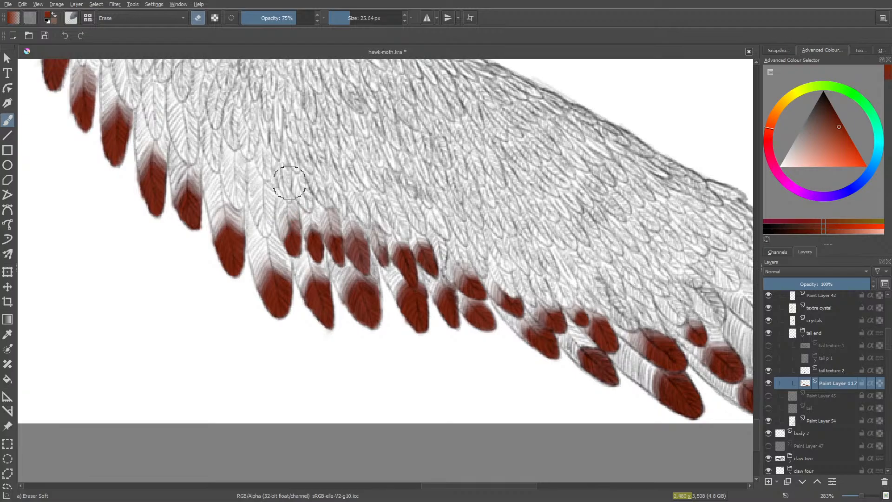
key("slash")
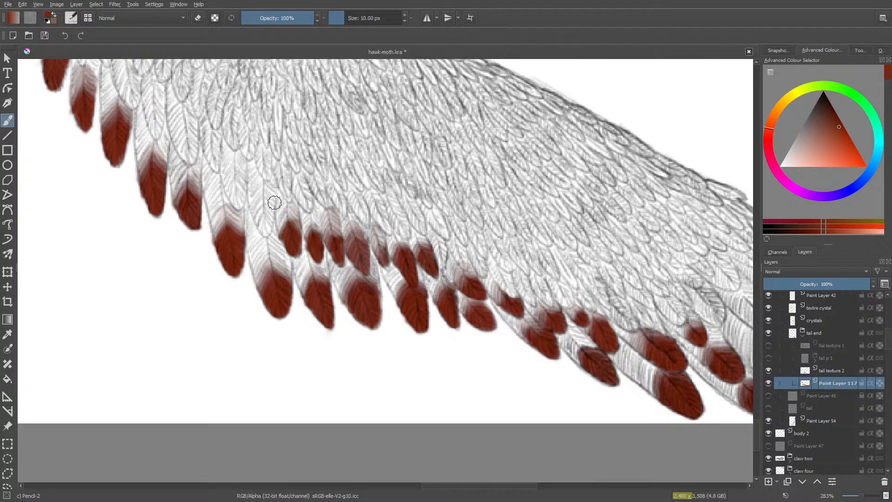
key("slash")
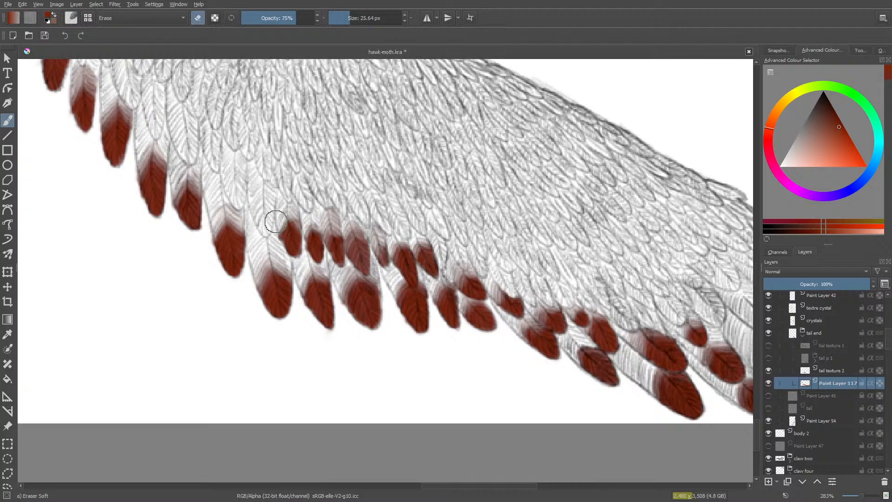
mouse_move(273, 235)
left_mouse_down()
mouse_move(287, 215)
mouse_move(265, 223)
mouse_move(269, 237)
left_mouse_up()
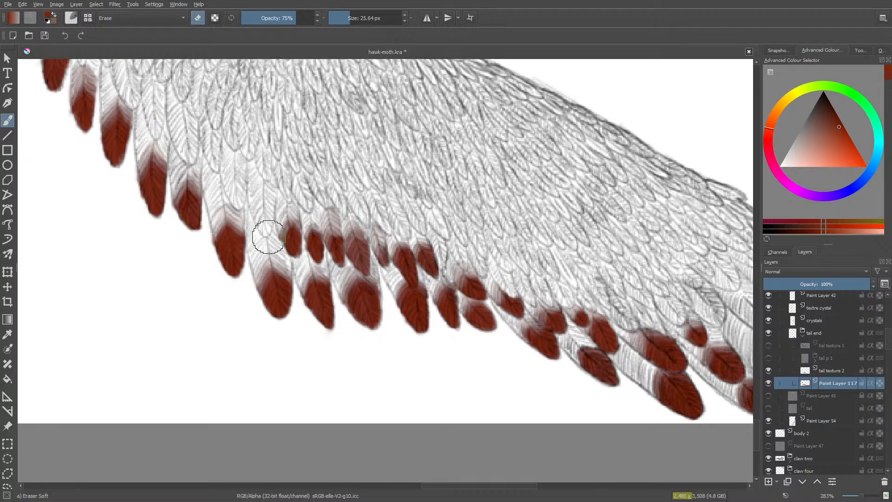
- Paint the broad second-row feather tip above the gap between two outer feathers red and softly erase its top at 75% opacity
key("slash")
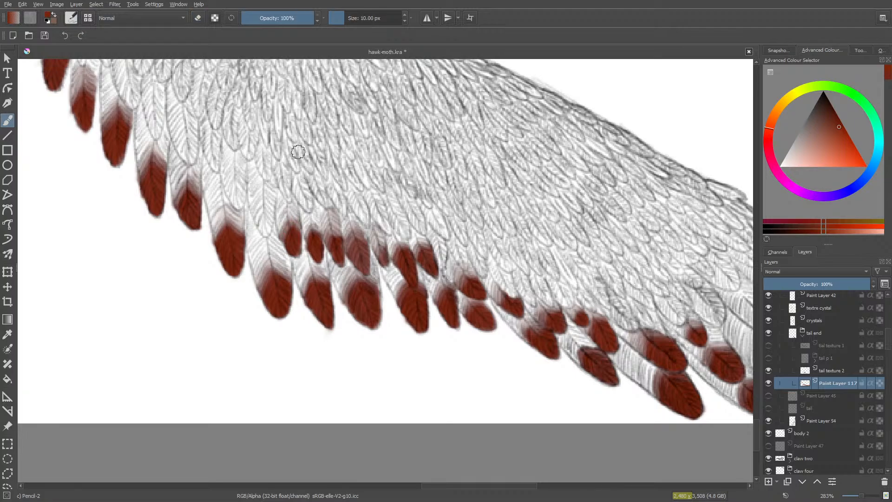
mouse_move(270, 215)
left_mouse_down()
mouse_move(264, 234)
mouse_move(257, 216)
mouse_move(264, 227)
mouse_move(261, 208)
mouse_move(269, 205)
mouse_move(272, 217)
mouse_move(270, 201)
mouse_move(255, 210)
mouse_move(261, 222)
mouse_move(272, 210)
mouse_move(259, 217)
mouse_move(258, 197)
mouse_move(251, 202)
mouse_move(263, 183)
mouse_move(261, 200)
mouse_move(270, 188)
mouse_move(274, 207)
mouse_move(257, 193)
mouse_move(257, 211)
mouse_move(252, 204)
mouse_move(269, 222)
mouse_move(271, 196)
mouse_move(266, 228)
left_mouse_up()
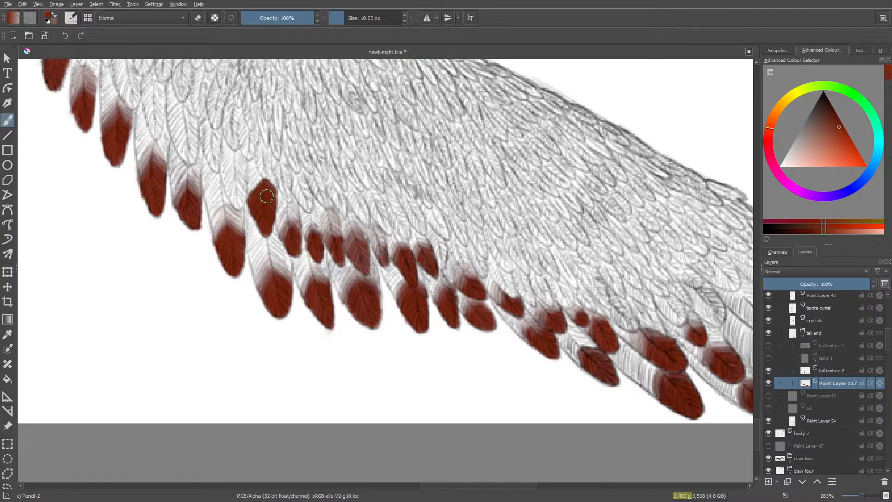
key("slash")
mouse_move(253, 178)
left_mouse_down()
mouse_move(247, 190)
mouse_move(260, 170)
mouse_move(275, 181)
mouse_move(256, 162)
left_mouse_up()
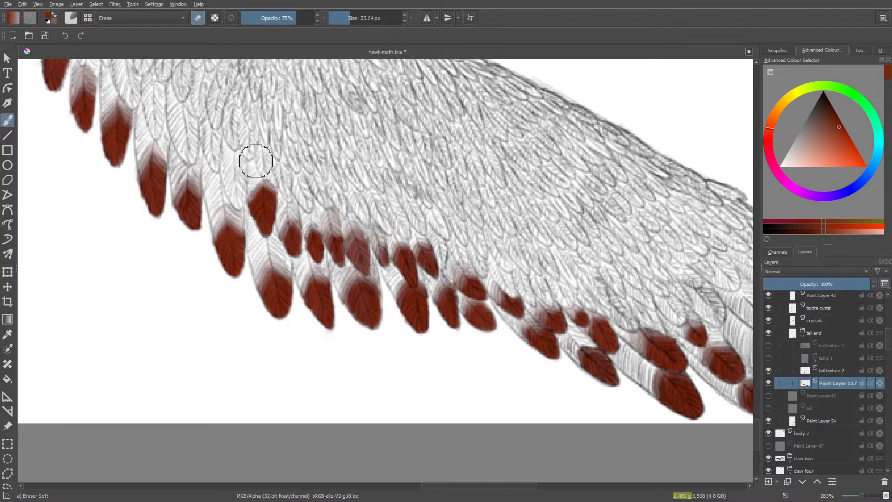
- Fill the long second-row feather tip beyond the broad one with red at 10 px and fade its upper third with the soft eraser
key("slash")
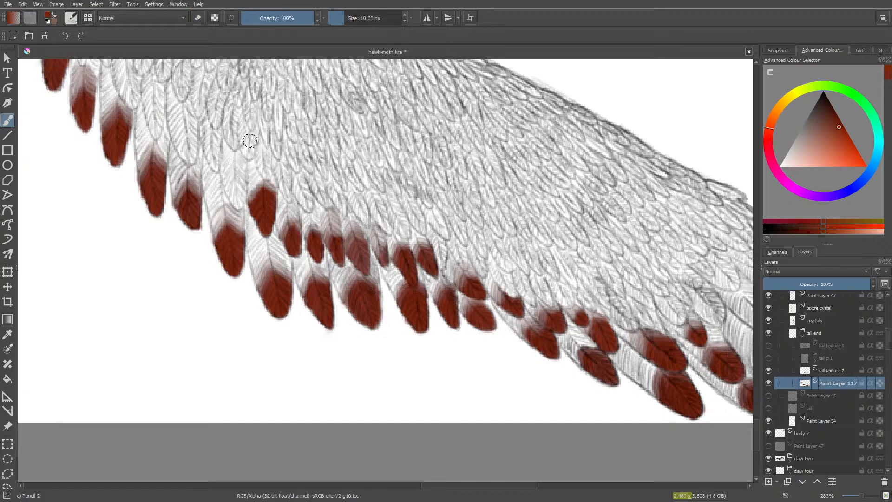
mouse_move(240, 181)
left_mouse_down()
mouse_move(241, 200)
mouse_move(228, 190)
mouse_move(232, 205)
mouse_move(235, 181)
mouse_move(237, 209)
mouse_move(227, 186)
mouse_move(237, 193)
mouse_move(242, 185)
left_mouse_up()
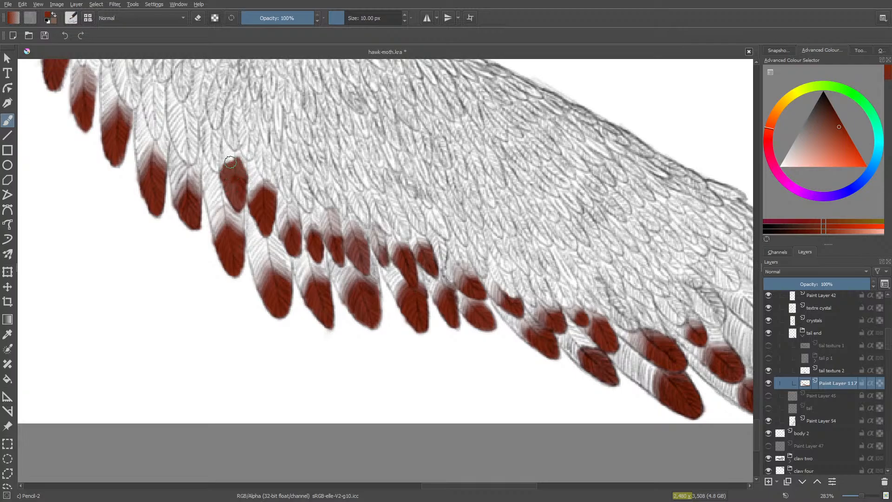
mouse_move(235, 151)
left_mouse_down()
mouse_move(223, 160)
mouse_move(234, 193)
mouse_move(239, 167)
left_mouse_up()
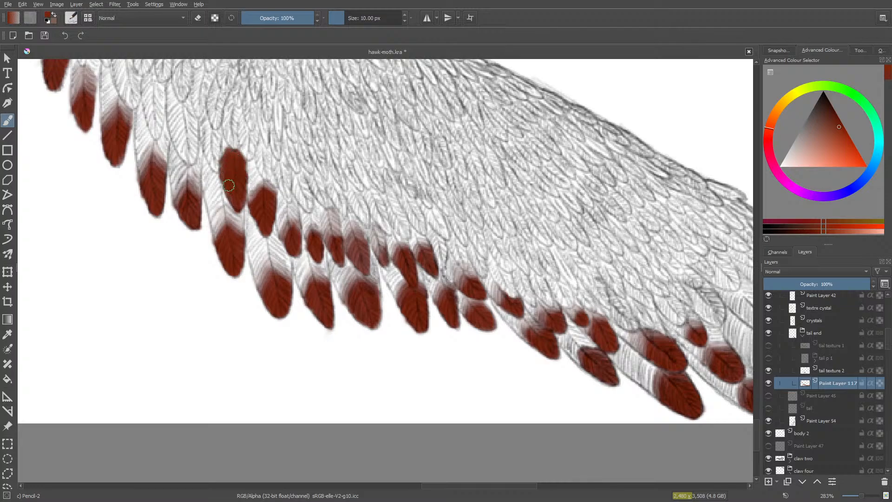
mouse_move(229, 185)
left_mouse_down()
mouse_move(234, 201)
mouse_move(238, 193)
left_mouse_up()
key("slash")
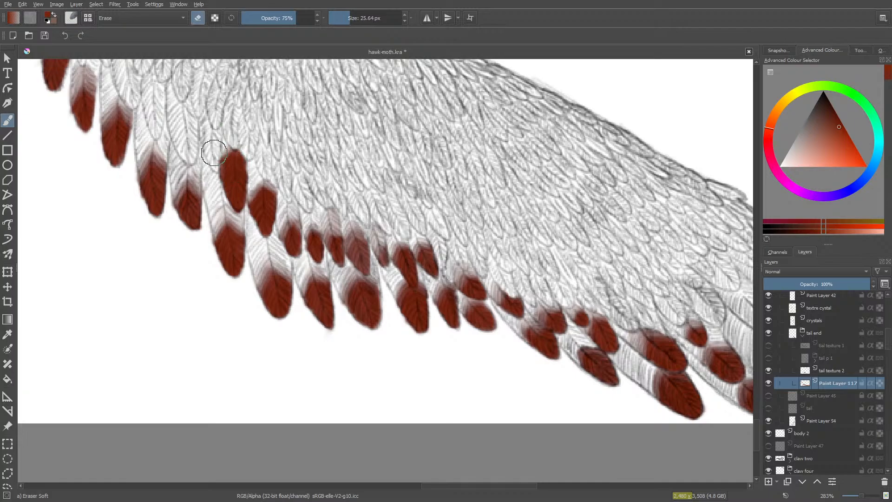
mouse_move(207, 164)
left_mouse_down()
mouse_move(215, 157)
mouse_move(213, 169)
mouse_move(218, 153)
mouse_move(208, 171)
mouse_move(217, 175)
mouse_move(214, 149)
mouse_move(237, 131)
mouse_move(250, 144)
mouse_move(242, 138)
mouse_move(247, 165)
mouse_move(241, 145)
mouse_move(251, 149)
left_mouse_up()
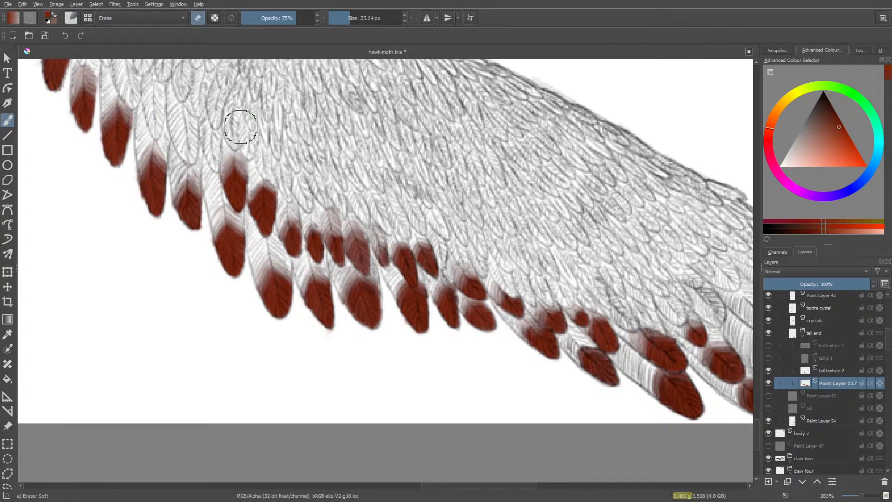
- Paint the narrow second-row feather tip beyond the long faded one red and soften its upper and side edges with the 25.64 px eraser
key("/")
left_click_drag(508, 486, 481, 487)
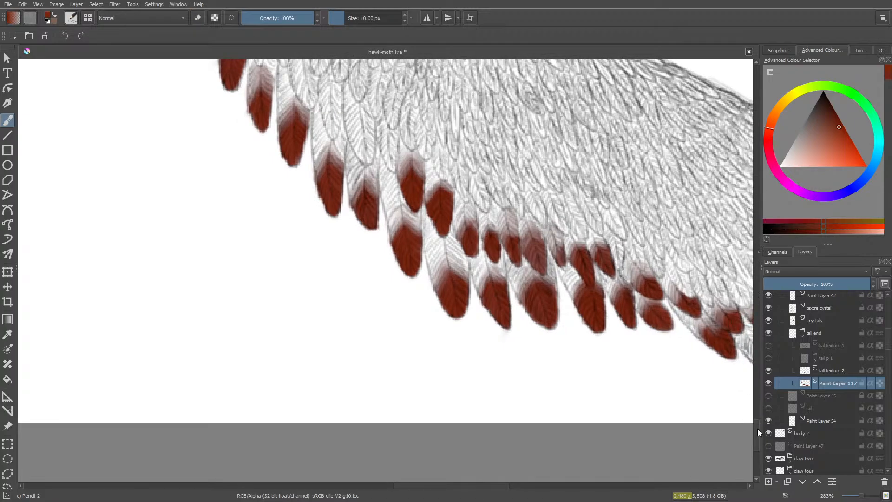
scroll(757, 428, "up", 5)
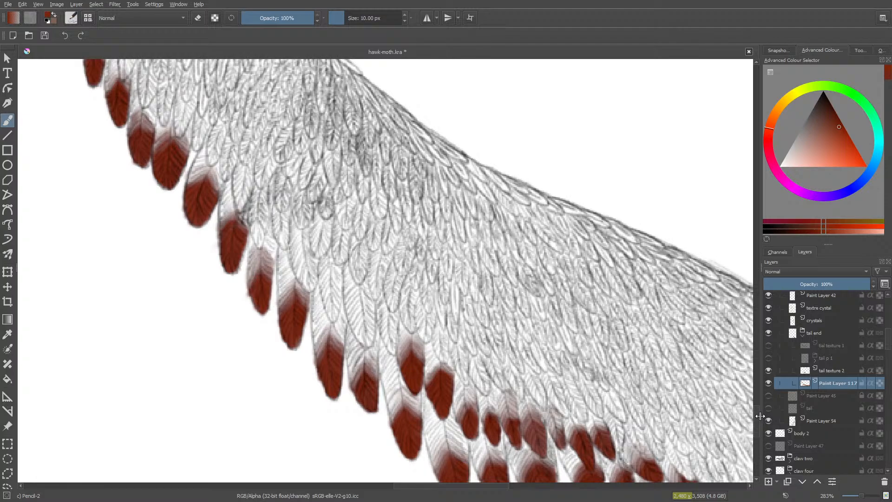
mouse_move(393, 337)
left_mouse_down()
mouse_move(384, 344)
mouse_move(385, 331)
mouse_move(392, 345)
mouse_move(384, 313)
mouse_move(382, 321)
mouse_move(393, 312)
left_mouse_up()
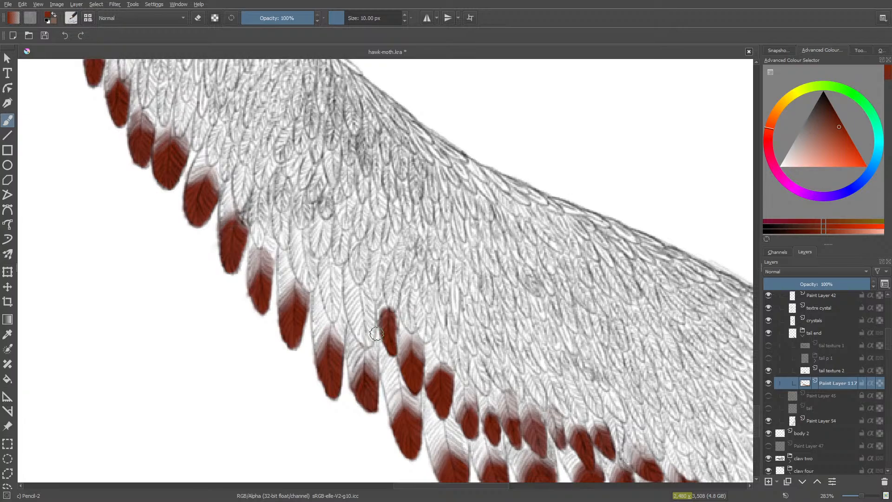
key("e")
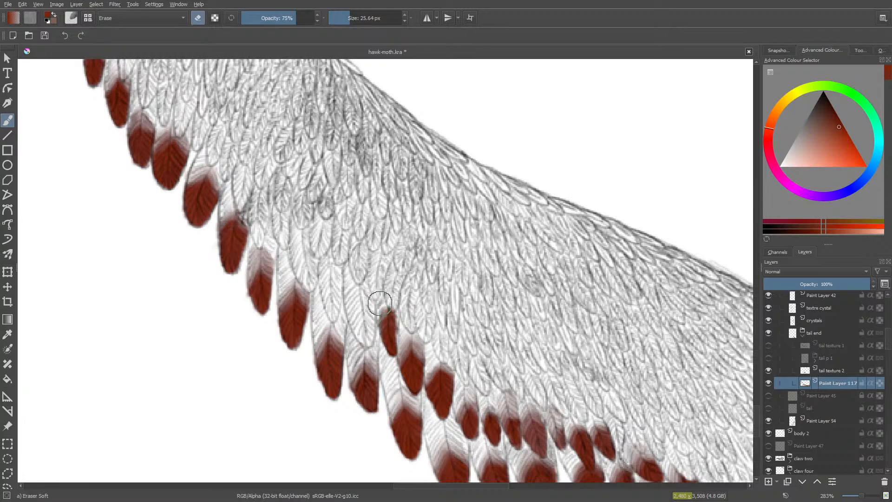
mouse_move(380, 303)
left_mouse_down()
mouse_move(362, 344)
mouse_move(387, 299)
mouse_move(396, 315)
mouse_move(378, 321)
left_mouse_up()
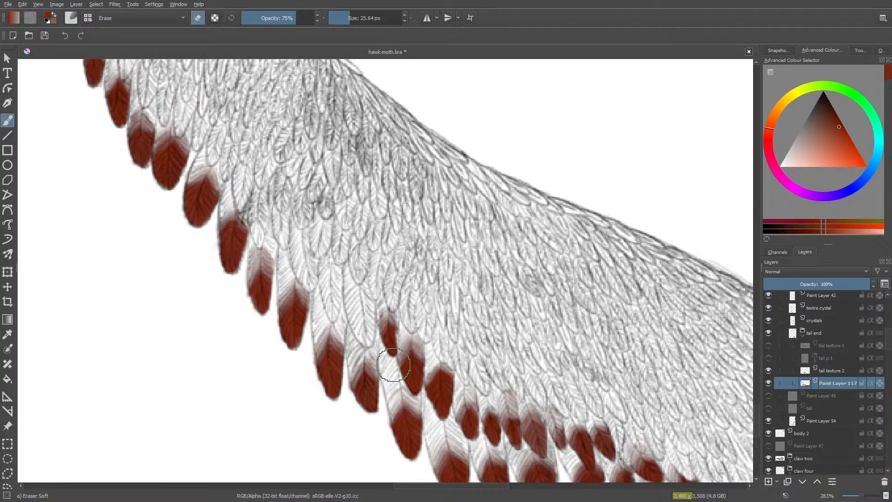
- Paint the wide feather tip next to the narrow one red up to its upper edge and fade its top with the soft eraser
key("slash")
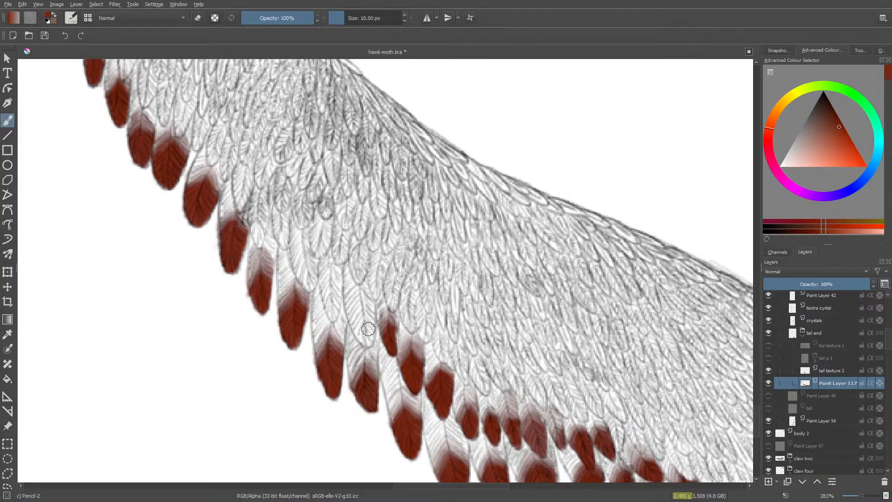
mouse_move(368, 320)
left_mouse_down()
mouse_move(366, 334)
mouse_move(354, 323)
mouse_move(363, 344)
mouse_move(350, 316)
mouse_move(369, 302)
mouse_move(368, 326)
mouse_move(372, 310)
mouse_move(361, 316)
mouse_move(367, 331)
mouse_move(360, 301)
left_mouse_up()
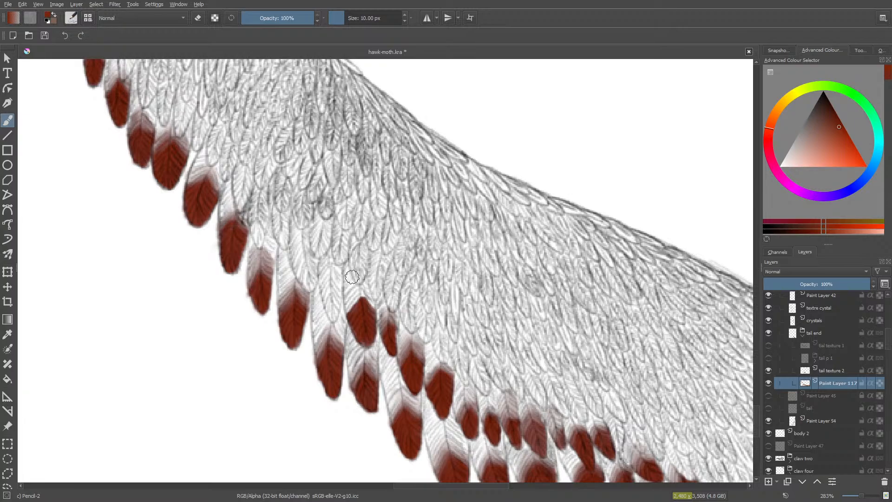
mouse_move(348, 289)
left_mouse_down()
mouse_move(348, 311)
mouse_move(358, 298)
mouse_move(357, 313)
mouse_move(366, 306)
mouse_move(346, 286)
mouse_move(352, 279)
mouse_move(335, 309)
mouse_move(355, 279)
mouse_move(375, 297)
mouse_move(366, 278)
left_mouse_up()
key("slash")
mouse_move(365, 276)
left_mouse_down()
mouse_move(344, 316)
mouse_move(350, 295)
mouse_move(316, 329)
left_mouse_up()
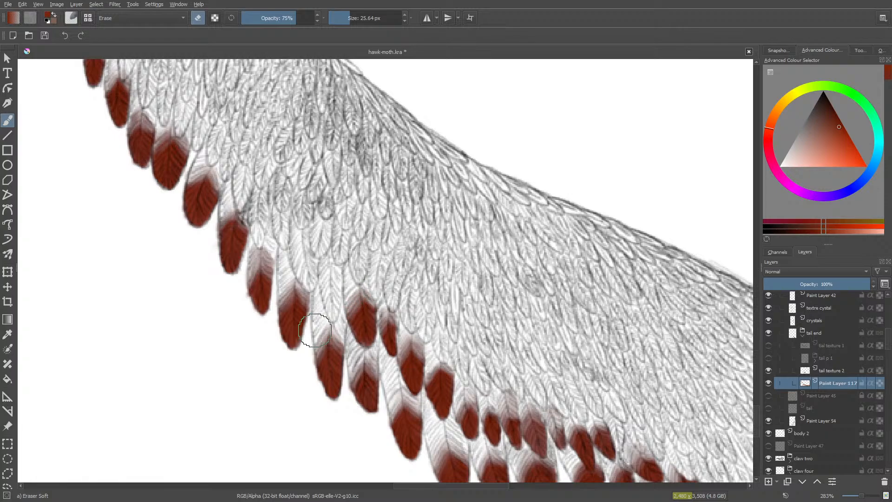
- Paint the long feather tip beyond the wide one red at 10 px and softly erase its upper part at 75% opacity
key("slash")
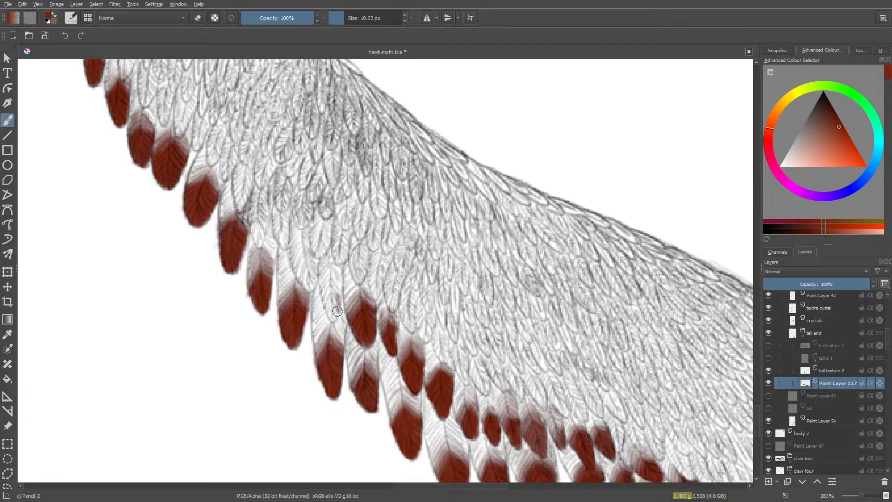
mouse_move(337, 311)
left_mouse_down()
mouse_move(329, 282)
mouse_move(333, 294)
mouse_move(334, 278)
mouse_move(340, 286)
mouse_move(330, 273)
mouse_move(320, 283)
mouse_move(327, 271)
mouse_move(331, 306)
mouse_move(339, 288)
mouse_move(331, 317)
mouse_move(320, 277)
mouse_move(330, 259)
mouse_move(340, 276)
mouse_move(334, 259)
mouse_move(342, 289)
mouse_move(333, 306)
left_mouse_up()
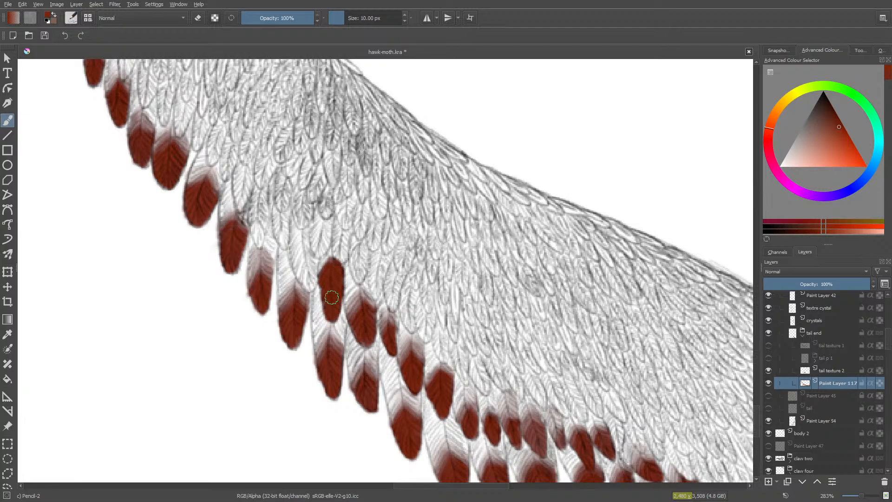
key("e")
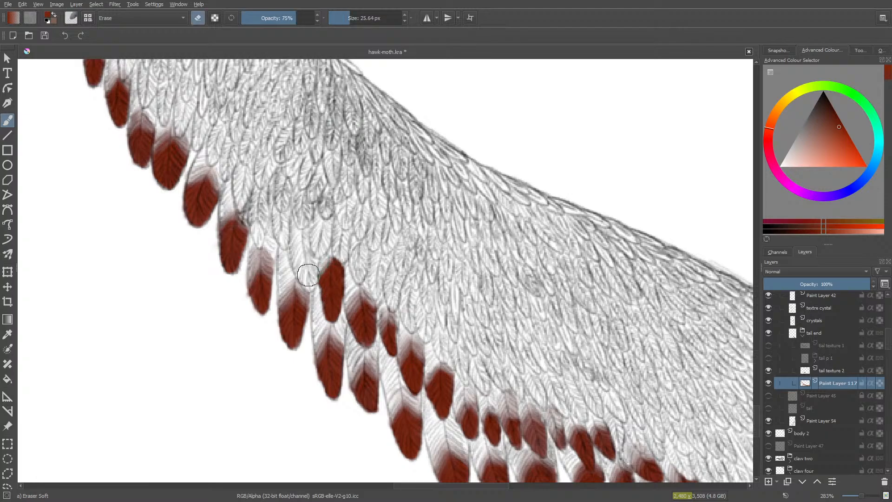
mouse_move(316, 276)
left_mouse_down()
mouse_move(319, 247)
mouse_move(342, 257)
mouse_move(349, 283)
mouse_move(336, 259)
mouse_move(344, 279)
mouse_move(326, 257)
mouse_move(341, 279)
mouse_move(318, 271)
left_mouse_up()
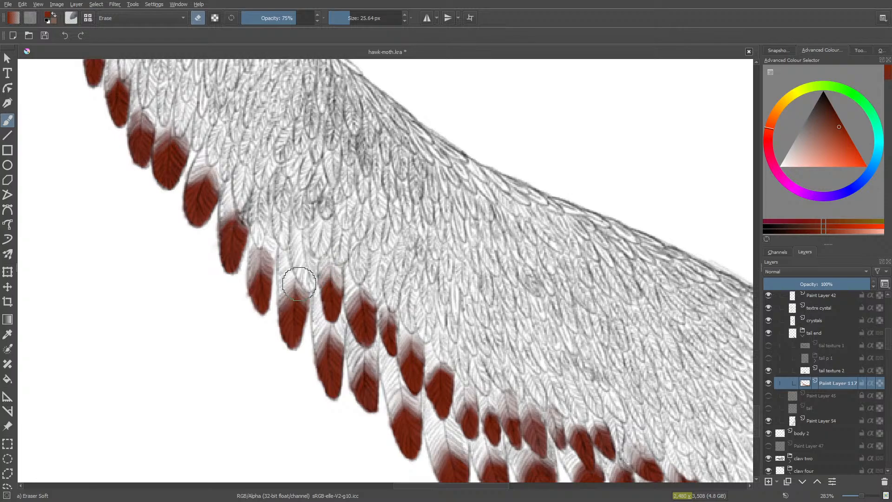
- Paint the rounded second-row feather tip further up the tail edge red and fade its upper and outer edges with the soft eraser
key("slash")
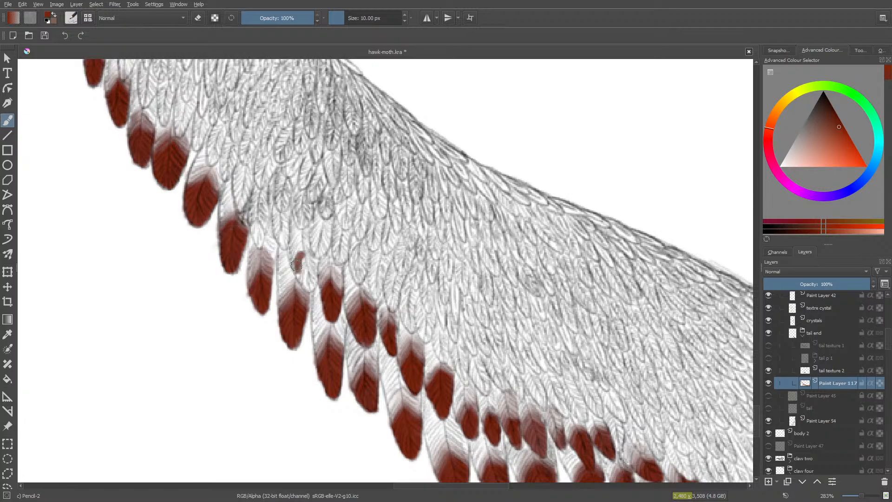
mouse_move(295, 266)
left_mouse_down()
mouse_move(310, 287)
mouse_move(311, 260)
mouse_move(313, 285)
mouse_move(313, 259)
mouse_move(301, 277)
mouse_move(305, 255)
mouse_move(315, 261)
mouse_move(309, 252)
mouse_move(312, 280)
mouse_move(311, 264)
mouse_move(299, 267)
mouse_move(310, 286)
mouse_move(297, 270)
left_mouse_up()
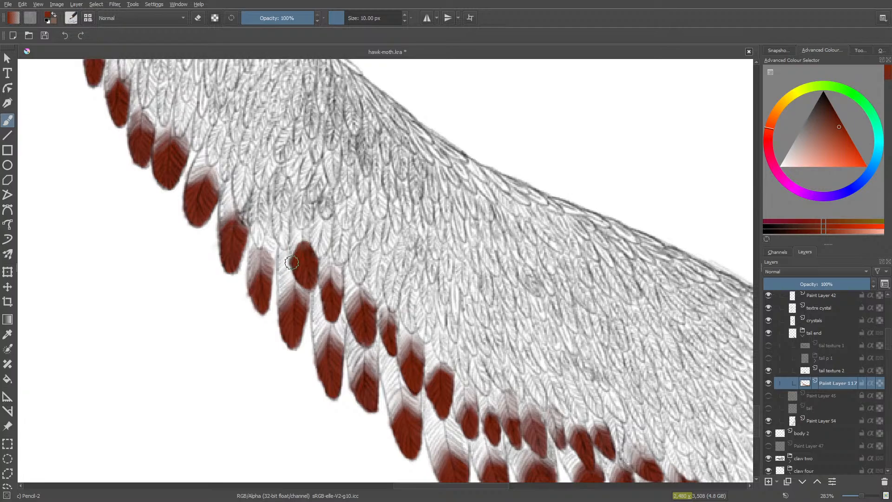
key("slash")
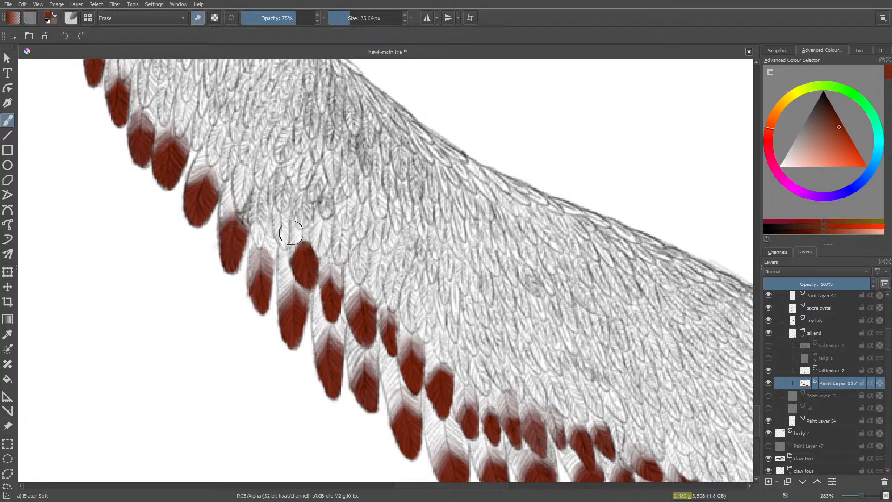
mouse_move(292, 233)
left_mouse_down()
mouse_move(287, 257)
mouse_move(303, 226)
mouse_move(318, 247)
mouse_move(303, 222)
mouse_move(306, 239)
mouse_move(296, 235)
mouse_move(304, 243)
mouse_move(276, 278)
left_mouse_up()
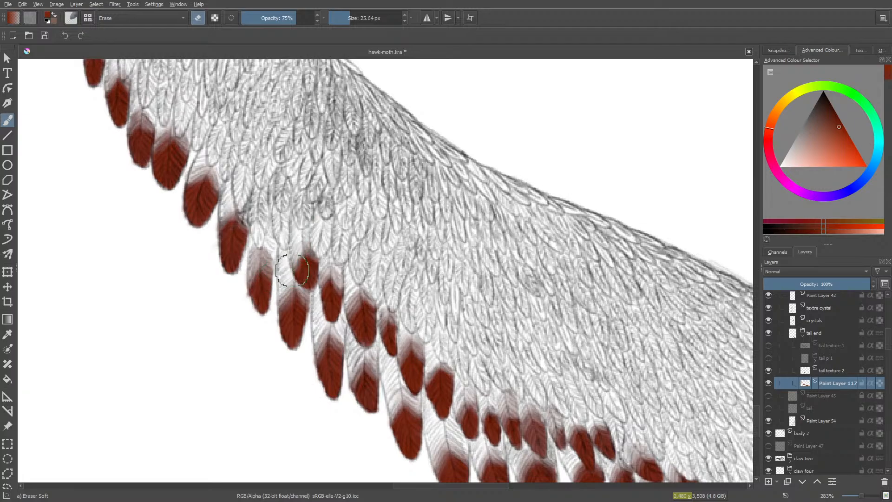
- Paint the narrow second-row feather tip above the last rounded one red at 10 px and fade its top with the soft eraser
key("/")
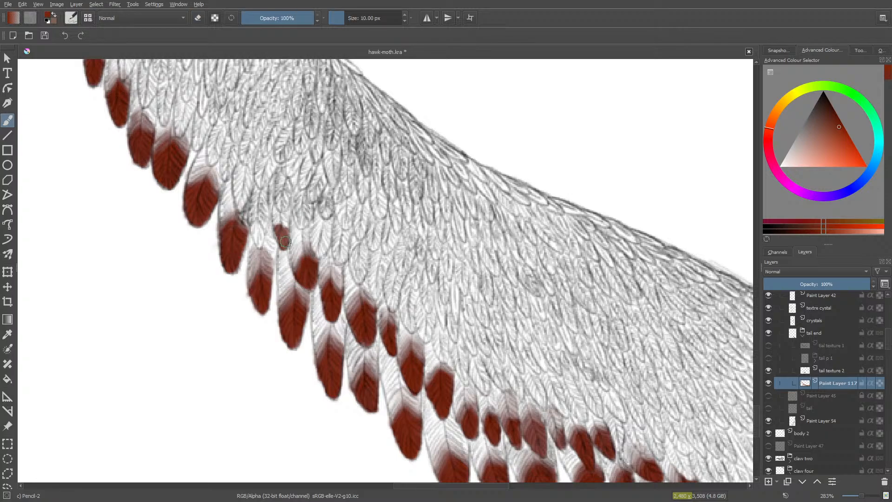
left_click_drag(282, 219, 279, 217)
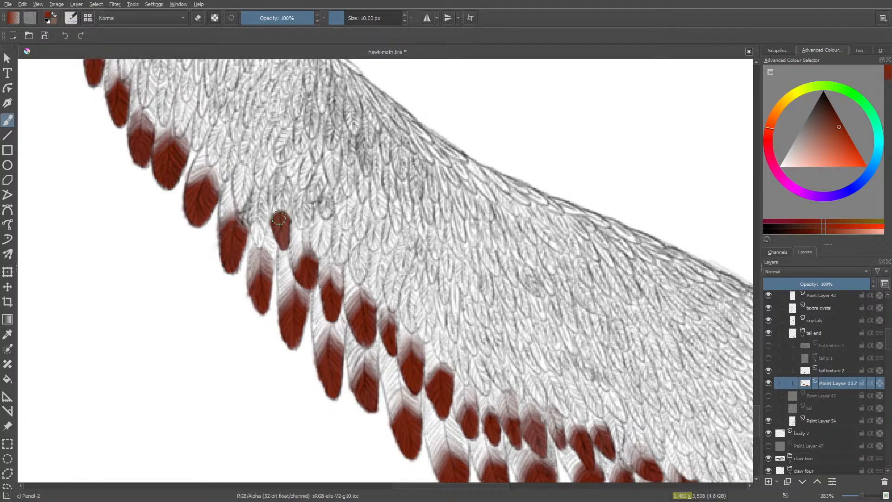
key("e")
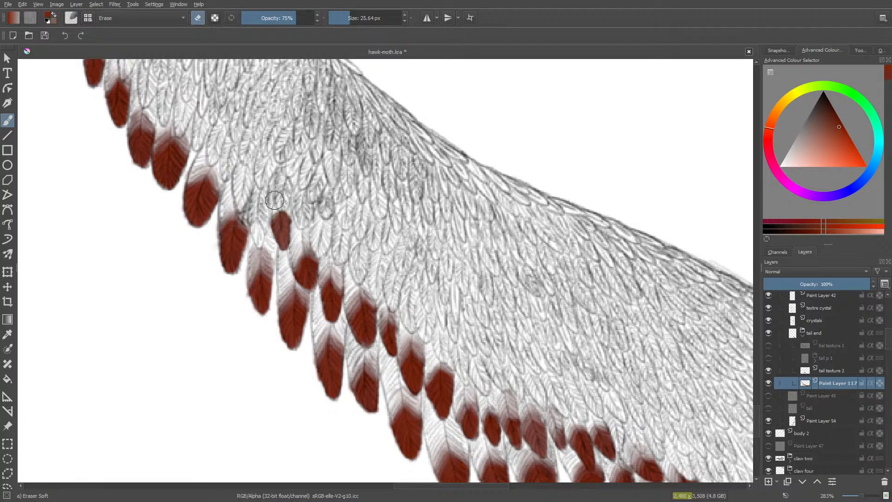
mouse_move(274, 200)
left_mouse_down()
mouse_move(292, 208)
mouse_move(281, 195)
mouse_move(258, 234)
left_mouse_up()
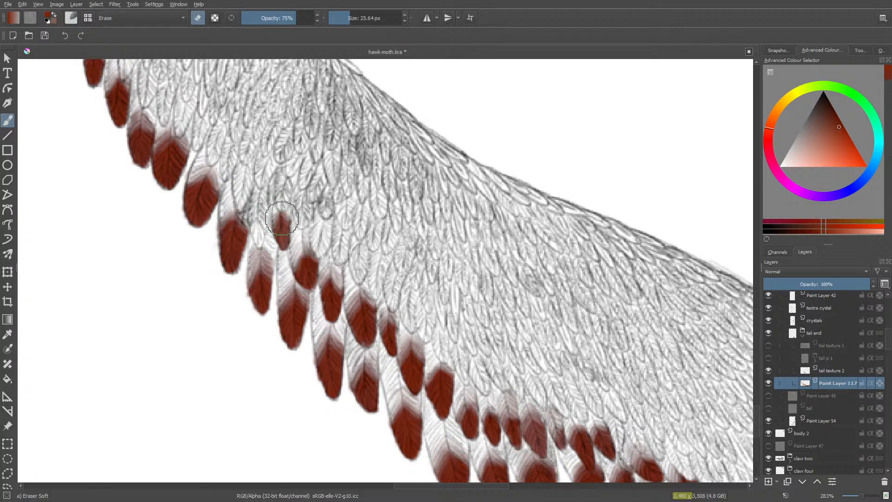
- Paint the neighbouring second-row tip, just above the long faded outer feather, red and soften its upper edge with the 25.64 px eraser
key("e")
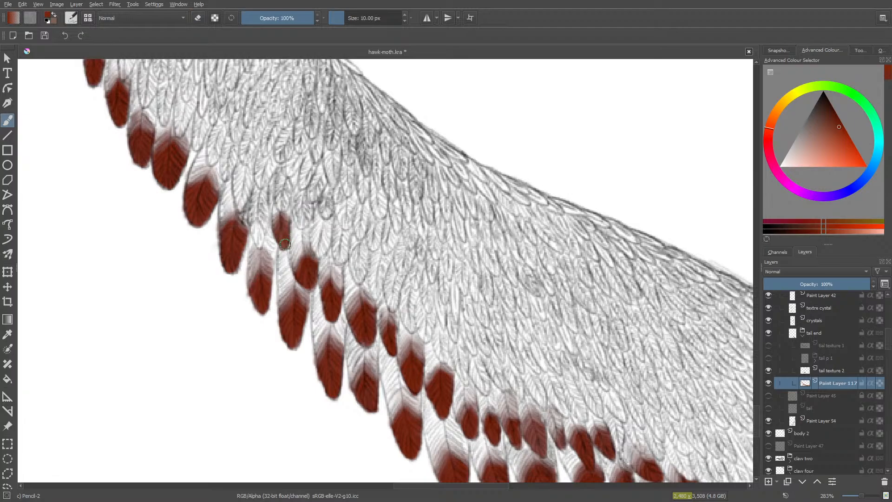
mouse_move(285, 239)
left_mouse_down()
mouse_move(274, 250)
mouse_move(256, 228)
mouse_move(256, 235)
left_mouse_up()
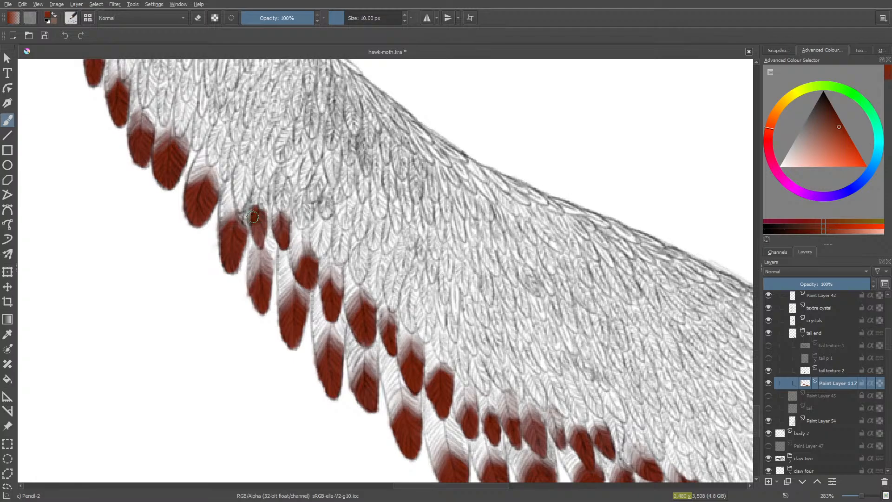
mouse_move(262, 209)
left_mouse_down()
mouse_move(259, 237)
mouse_move(247, 195)
mouse_move(241, 207)
mouse_move(255, 196)
mouse_move(270, 204)
mouse_move(241, 229)
mouse_move(263, 200)
left_mouse_up()
key("slash")
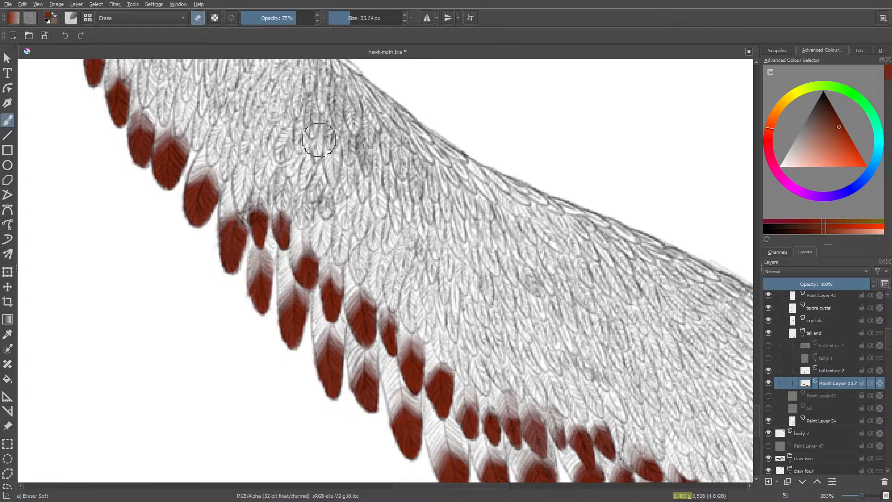
- Paint the oval second-row tip further up the tail edge red and erase its upper and outer edges at 75% opacity
key("slash")
mouse_move(243, 199)
left_mouse_down()
mouse_move(241, 177)
mouse_move(245, 198)
left_mouse_up()
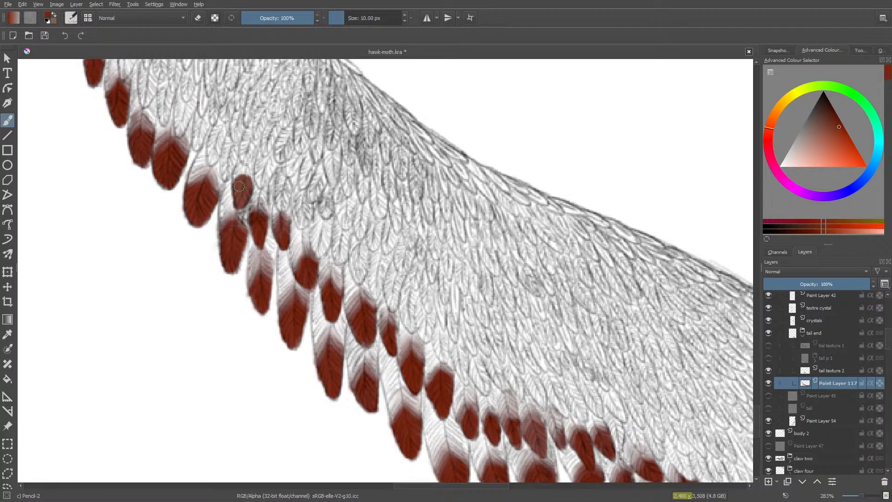
left_click_drag(239, 180, 243, 164)
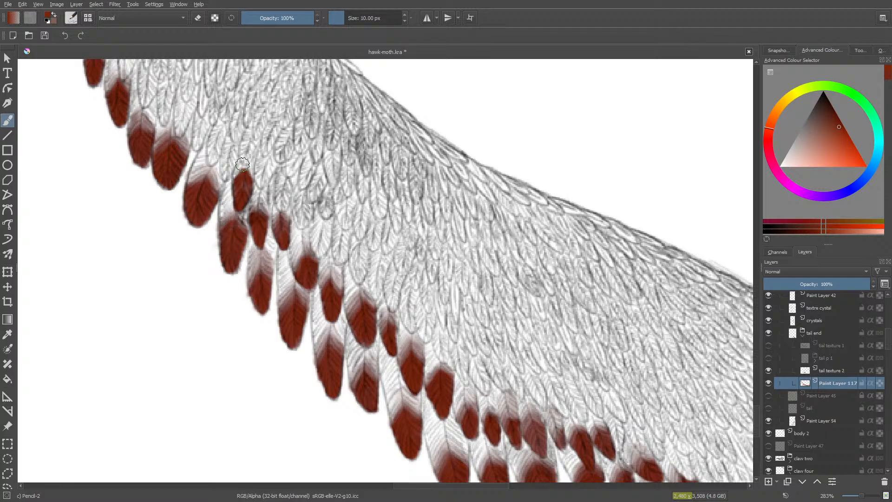
key("e")
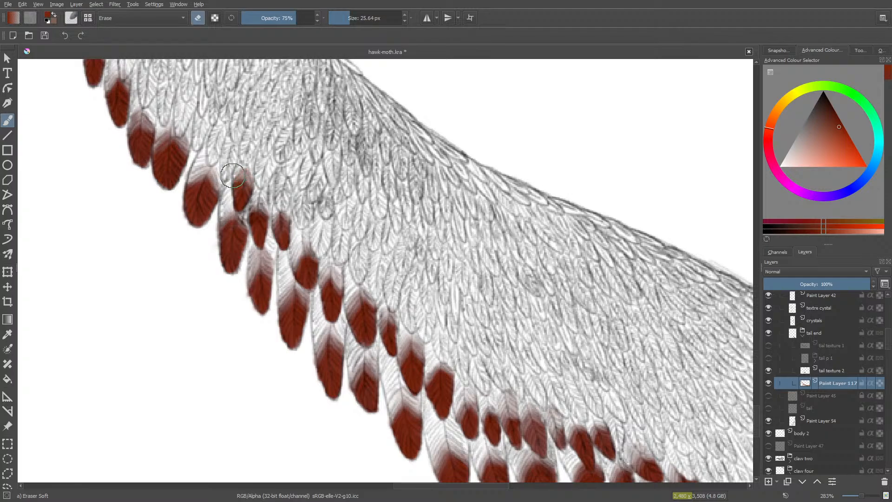
left_click_drag(233, 176, 235, 217)
- Colour the two small second-row tips beyond the oval one red and soften their upper edges with the soft eraser
key("slash")
mouse_move(227, 179)
left_mouse_down()
mouse_move(224, 160)
mouse_move(223, 176)
mouse_move(228, 159)
mouse_move(227, 169)
mouse_move(230, 159)
mouse_move(215, 166)
mouse_move(207, 149)
mouse_move(216, 145)
mouse_move(211, 162)
mouse_move(219, 142)
mouse_move(212, 140)
mouse_move(230, 148)
mouse_move(217, 143)
mouse_move(216, 127)
mouse_move(223, 129)
mouse_move(199, 137)
left_mouse_up()
key("slash")
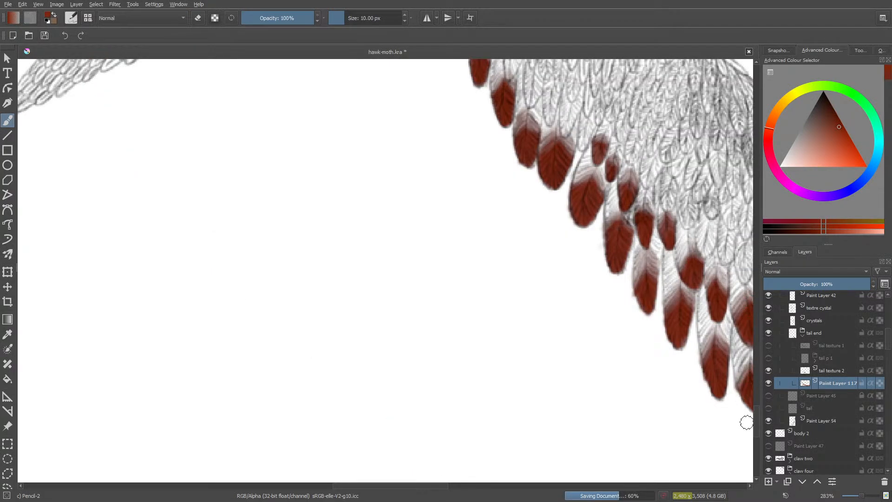
- Paint the next two second-row tips, beside the widest outer feather, red at 10 px and fade their tops with the 25.64 px eraser
left_click_drag(757, 418, 757, 398)
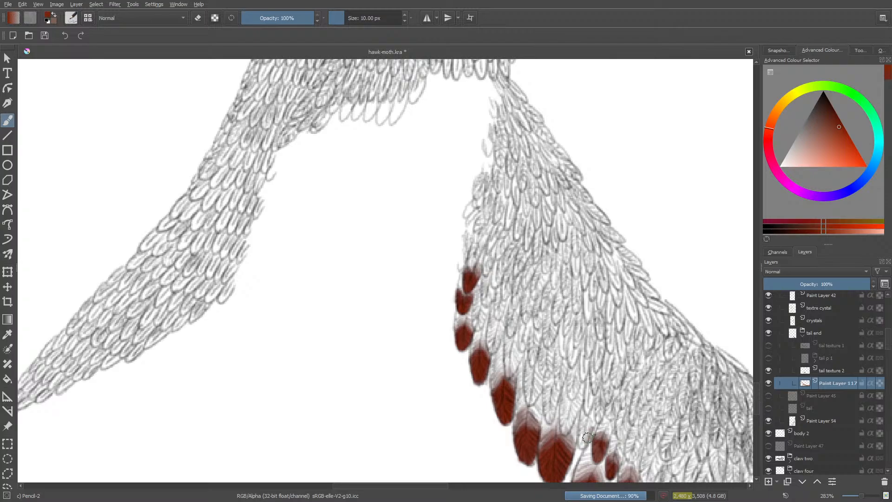
mouse_move(582, 432)
left_mouse_down()
mouse_move(583, 443)
mouse_move(593, 411)
left_mouse_up()
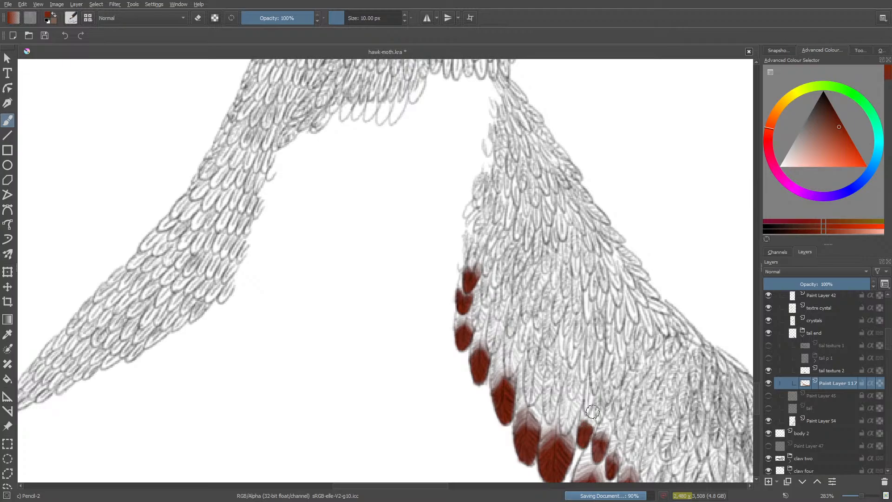
key("e")
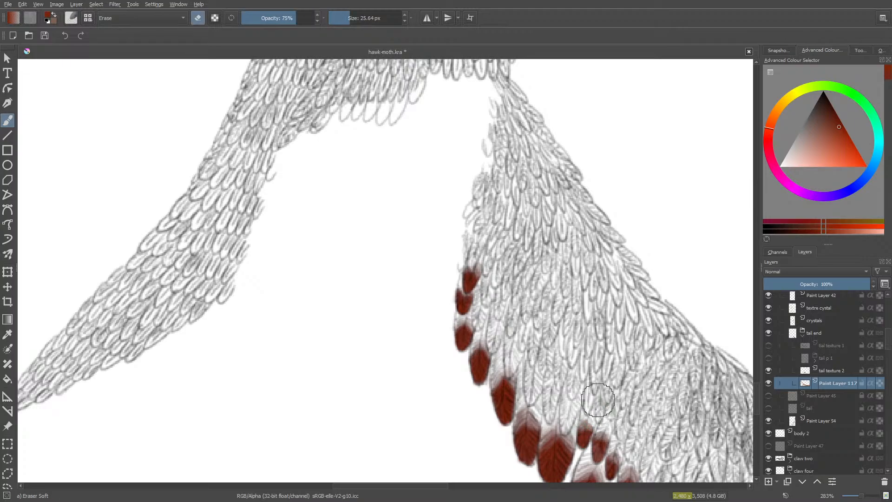
key("e")
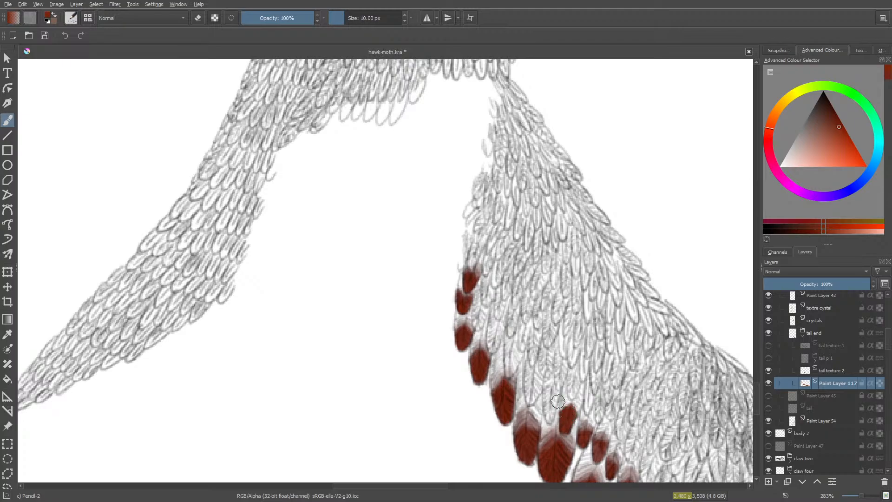
key("e")
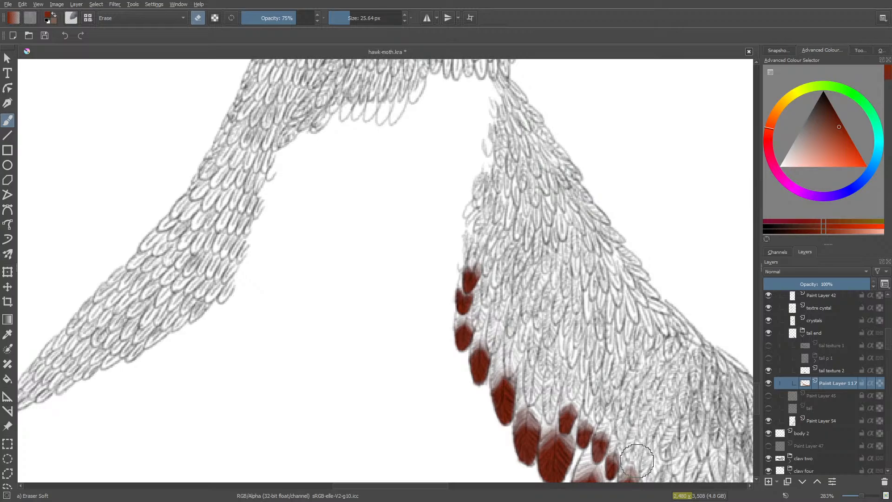
- Paint the following two narrow second-row tips up the tail edge red and softly erase their upper parts at 75% opacity
key("e")
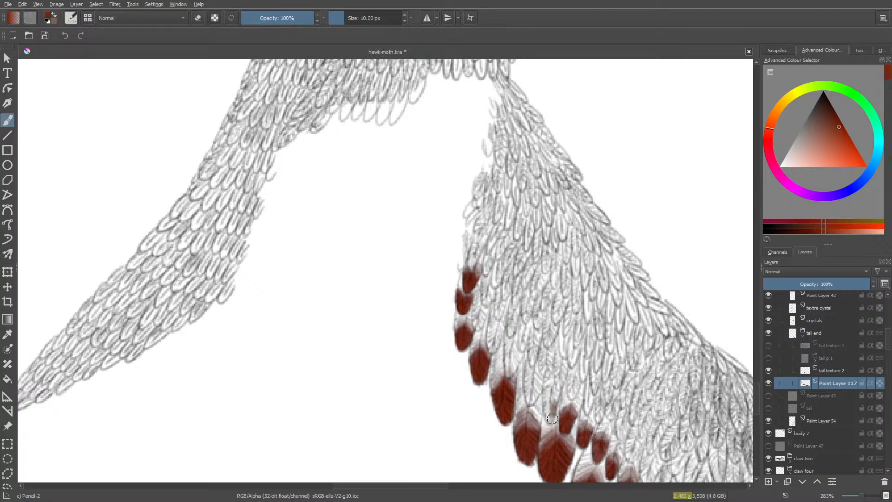
mouse_move(549, 399)
left_mouse_down()
mouse_move(547, 412)
mouse_move(556, 404)
mouse_move(549, 389)
mouse_move(547, 415)
mouse_move(553, 385)
left_mouse_up()
key("e")
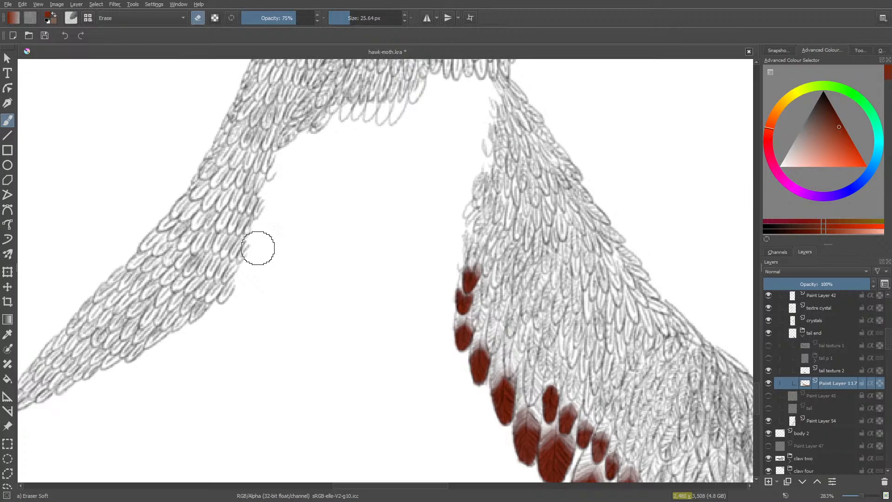
mouse_move(543, 392)
left_mouse_down()
mouse_move(550, 377)
mouse_move(536, 396)
left_mouse_up()
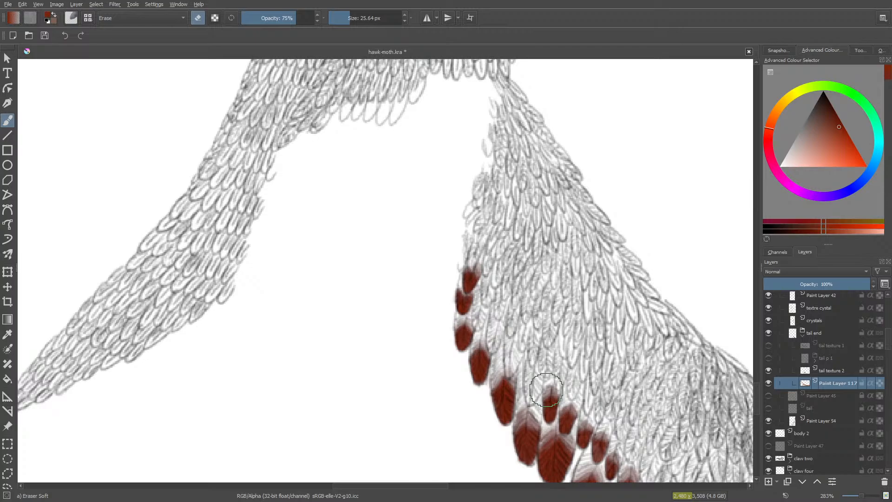
key("slash")
mouse_move(534, 400)
left_mouse_down()
mouse_move(532, 401)
mouse_move(532, 382)
mouse_move(526, 386)
mouse_move(534, 375)
mouse_move(538, 384)
mouse_move(529, 365)
mouse_move(521, 377)
mouse_move(544, 366)
mouse_move(511, 372)
mouse_move(514, 347)
mouse_move(510, 376)
mouse_move(506, 350)
left_mouse_up()
key("slash")
key("slash")
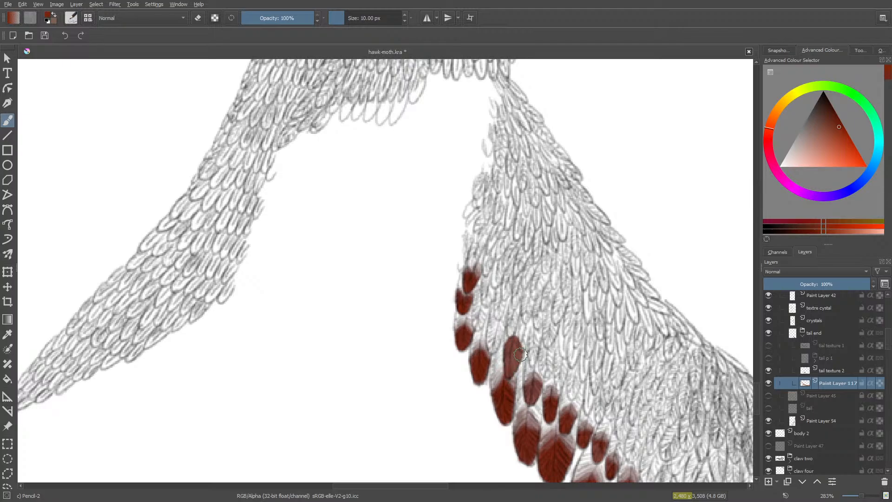
- Paint the long second-row tip overlapping an outer red feather and fade its upper half with the soft eraser
key("slash")
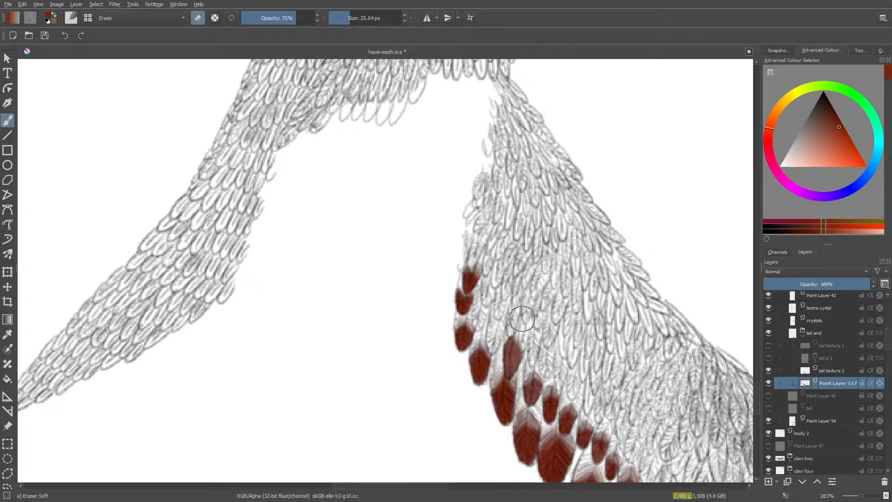
mouse_move(511, 324)
left_mouse_down()
mouse_move(500, 340)
mouse_move(510, 325)
mouse_move(529, 339)
mouse_move(531, 351)
mouse_move(520, 331)
mouse_move(527, 355)
mouse_move(518, 328)
left_mouse_up()
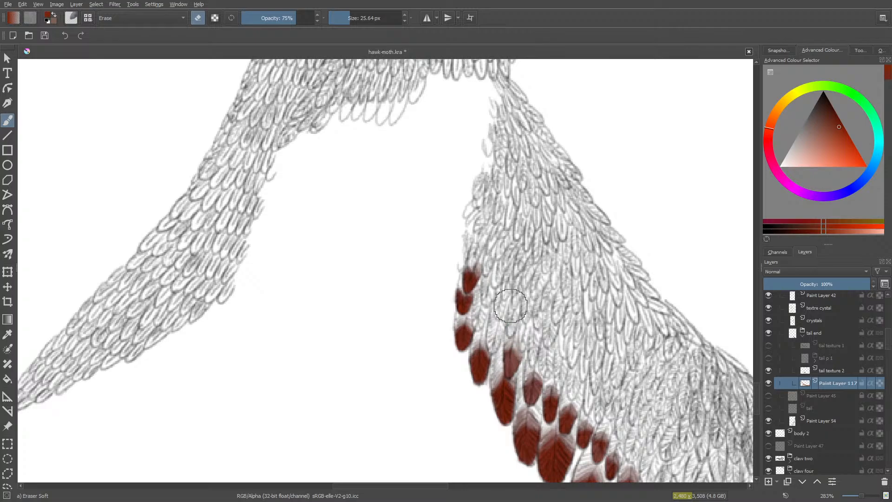
- Touch up the long tip, then paint the broad second-row tip above it red at 10 px and soften its upper edges
key("e")
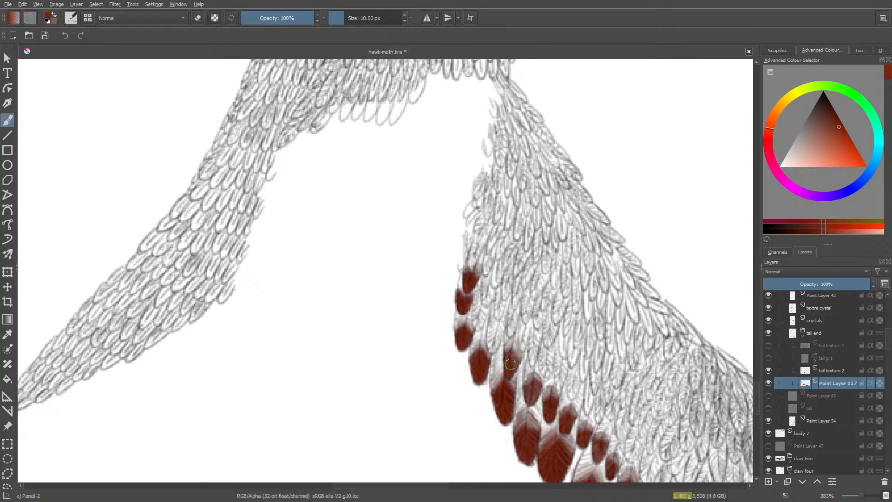
mouse_move(509, 365)
left_mouse_down()
mouse_move(489, 328)
mouse_move(490, 346)
left_mouse_up()
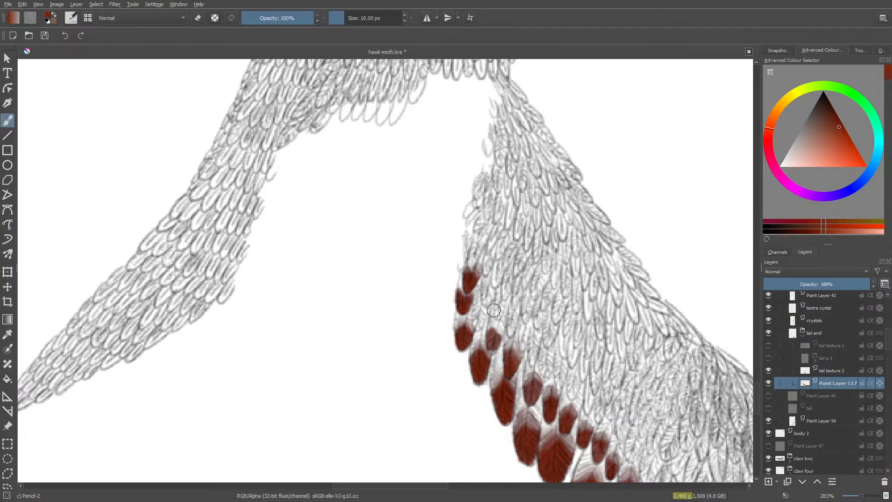
mouse_move(494, 338)
left_mouse_down()
mouse_move(491, 349)
mouse_move(492, 338)
left_mouse_up()
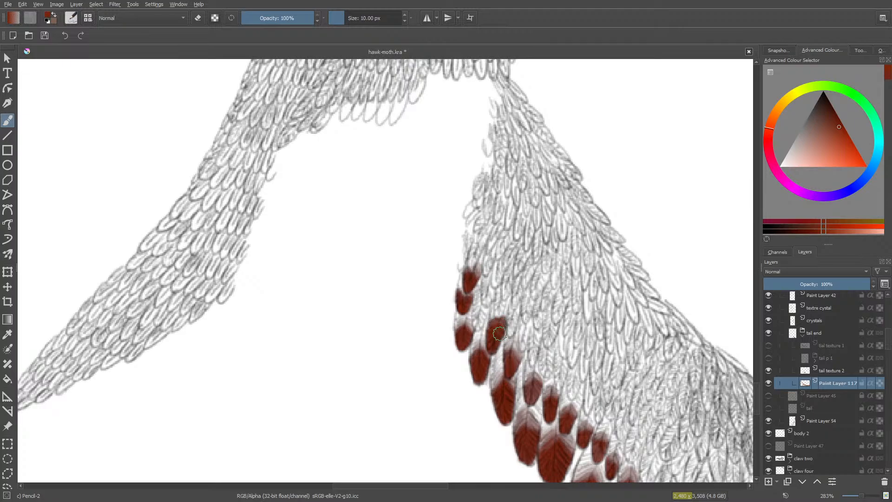
key("slash")
mouse_move(508, 309)
left_mouse_down()
mouse_move(506, 342)
mouse_move(503, 309)
mouse_move(479, 336)
left_mouse_up()
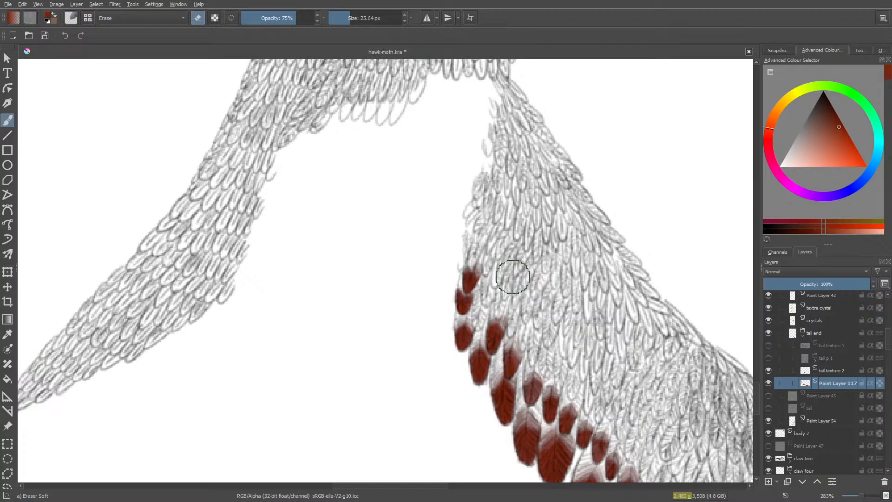
key("slash")
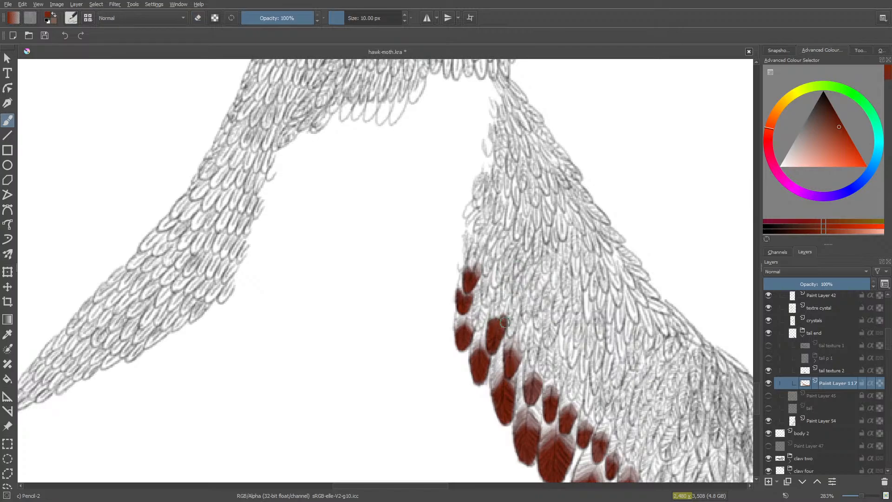
key("slash")
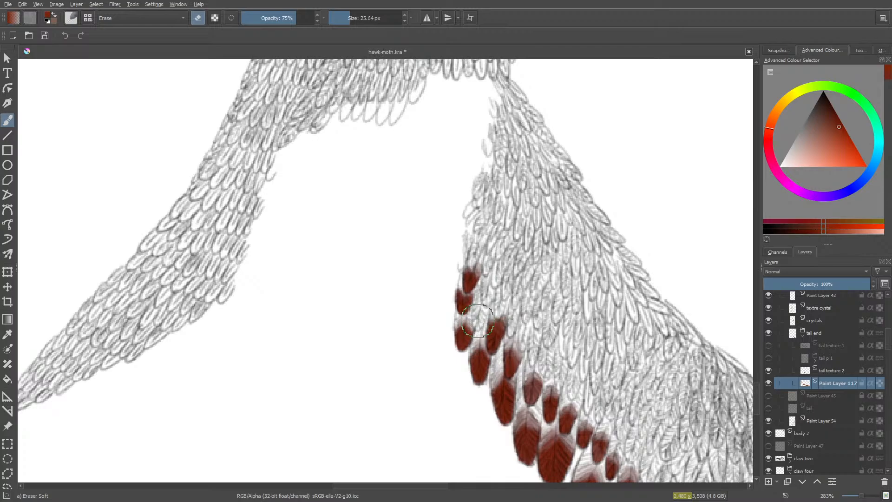
- Paint the two small uppermost second-row tips beside the top outer feathers red and fade their edges with the 25.64 px eraser
key("slash")
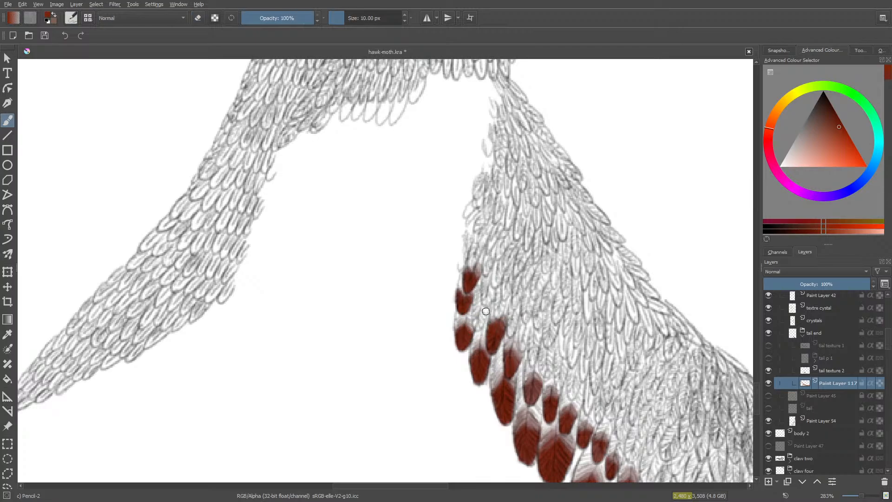
left_click_drag(486, 311, 484, 318)
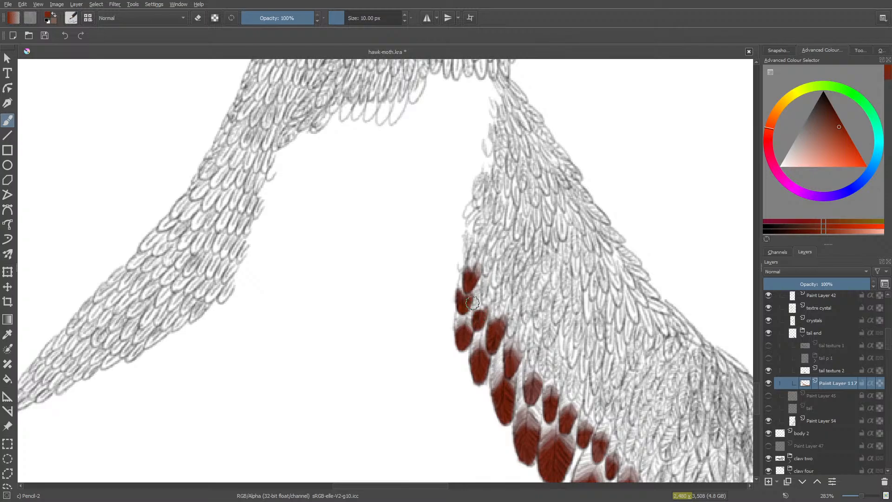
key("slash")
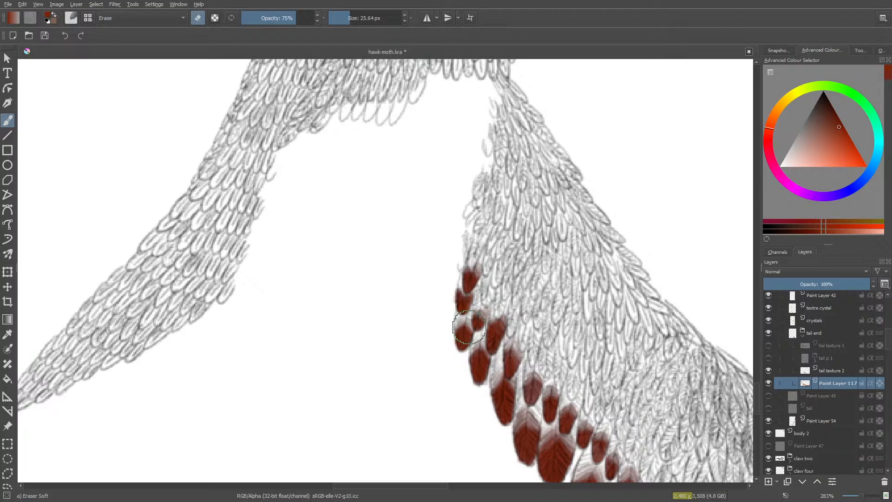
key("e")
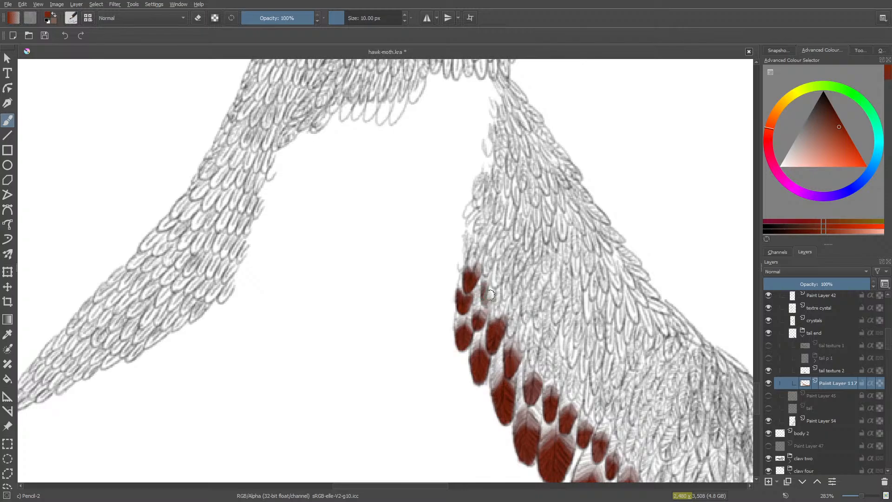
left_click_drag(491, 294, 495, 298)
key("e")
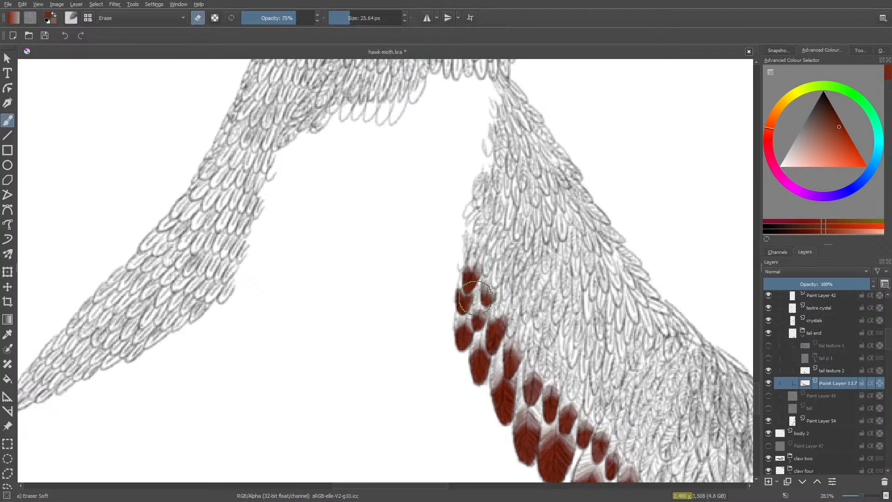
key("e")
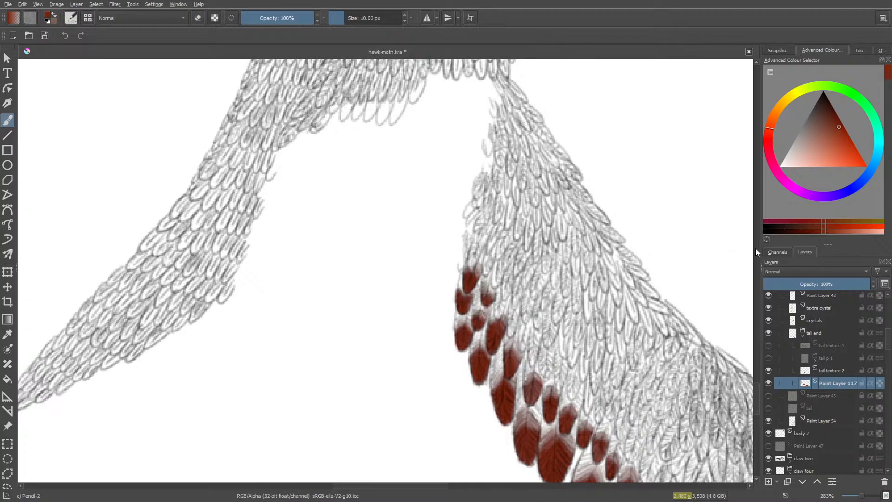
left_click(758, 383)
left_click(756, 390)
left_click_drag(756, 389, 757, 414)
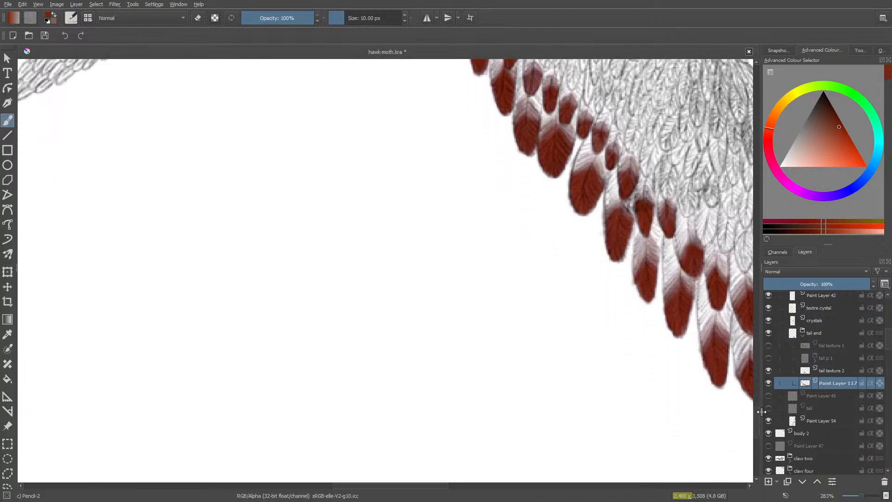
- Paint the third-row tip above the outer tail feathers red at 10 px and fade its inner edge with the 25.64 px soft eraser
left_click_drag(365, 491, 556, 499)
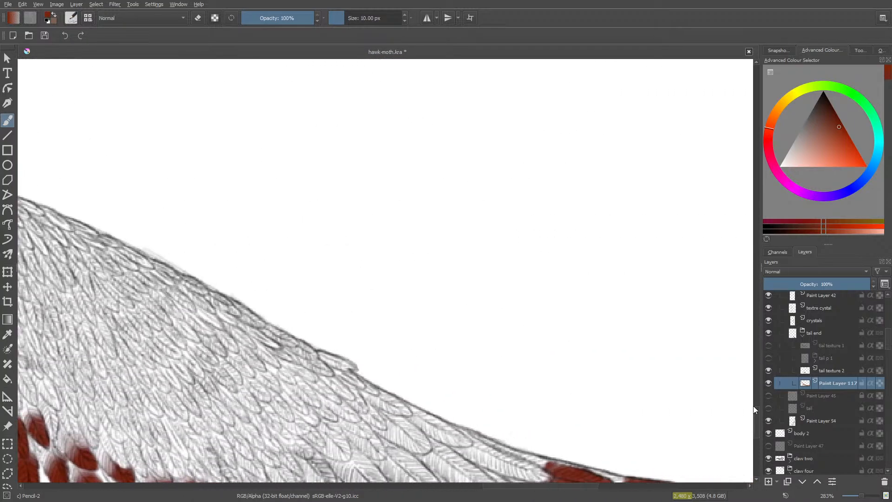
mouse_move(754, 406)
left_mouse_down()
mouse_move(755, 429)
mouse_move(757, 420)
left_mouse_up()
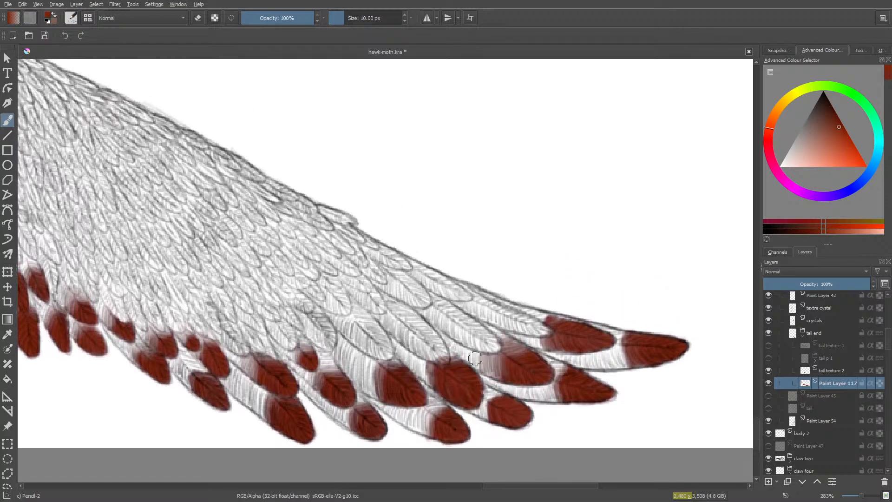
mouse_move(475, 358)
left_mouse_down()
mouse_move(486, 335)
mouse_move(494, 344)
mouse_move(481, 328)
mouse_move(496, 342)
mouse_move(466, 329)
mouse_move(480, 350)
mouse_move(496, 347)
mouse_move(474, 337)
mouse_move(496, 344)
mouse_move(478, 324)
left_mouse_up()
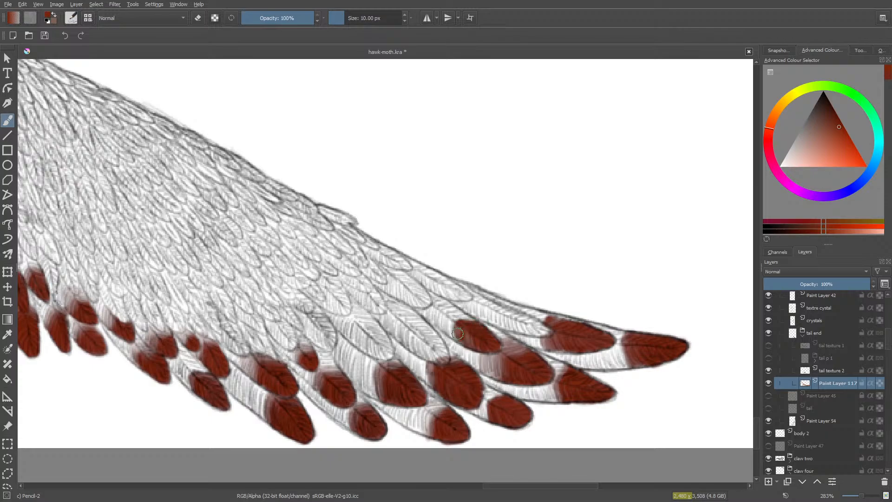
left_click_drag(468, 344, 476, 344)
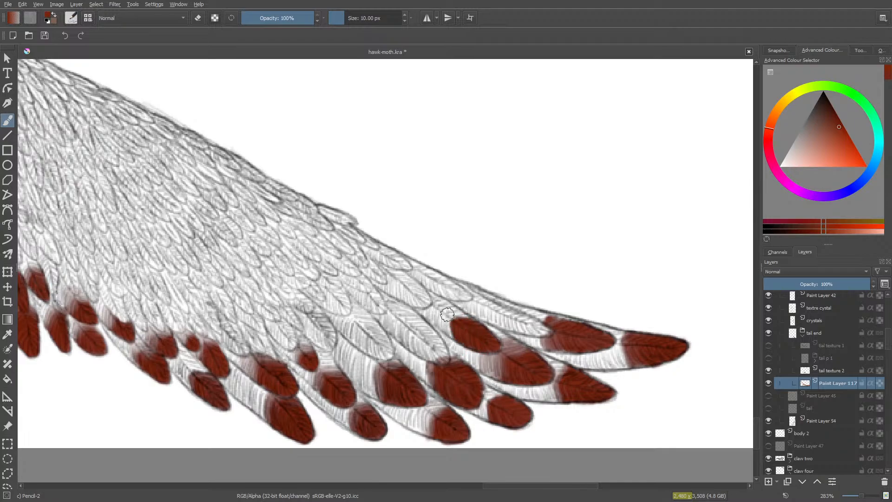
key("slash")
mouse_move(446, 333)
left_mouse_down()
mouse_move(442, 315)
mouse_move(447, 334)
mouse_move(448, 319)
left_mouse_up()
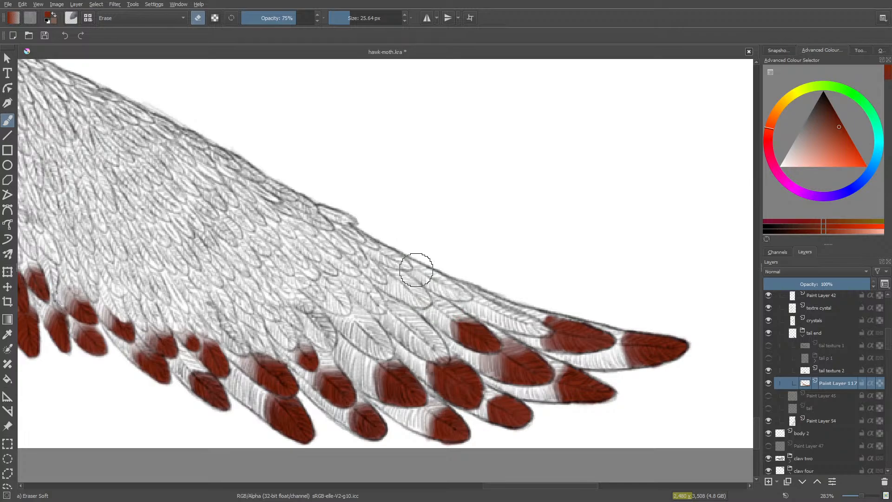
- Paint the slim third-row tip along the tail's upper outline red and softly erase its inner end at 75% opacity
key("/")
mouse_move(522, 326)
left_mouse_down()
mouse_move(527, 319)
mouse_move(546, 332)
mouse_move(501, 324)
mouse_move(523, 321)
mouse_move(490, 307)
left_mouse_up()
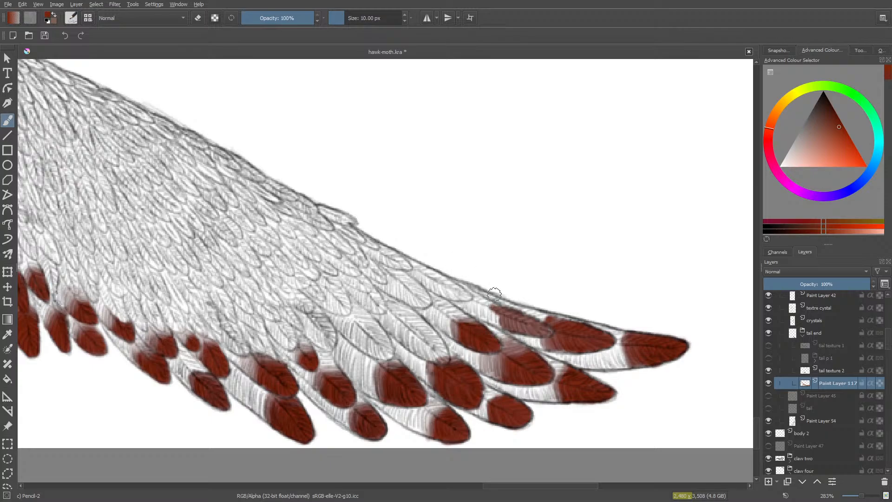
mouse_move(496, 313)
left_mouse_down()
mouse_move(545, 333)
mouse_move(490, 313)
mouse_move(498, 321)
left_mouse_up()
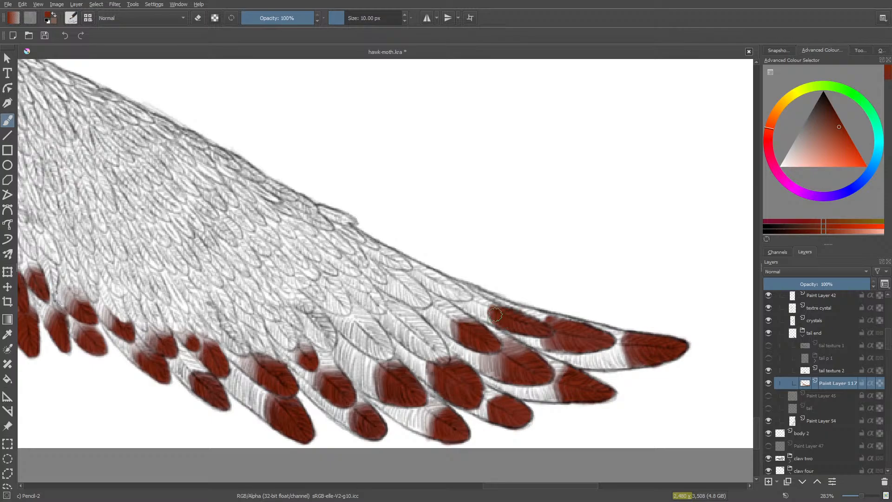
key("e")
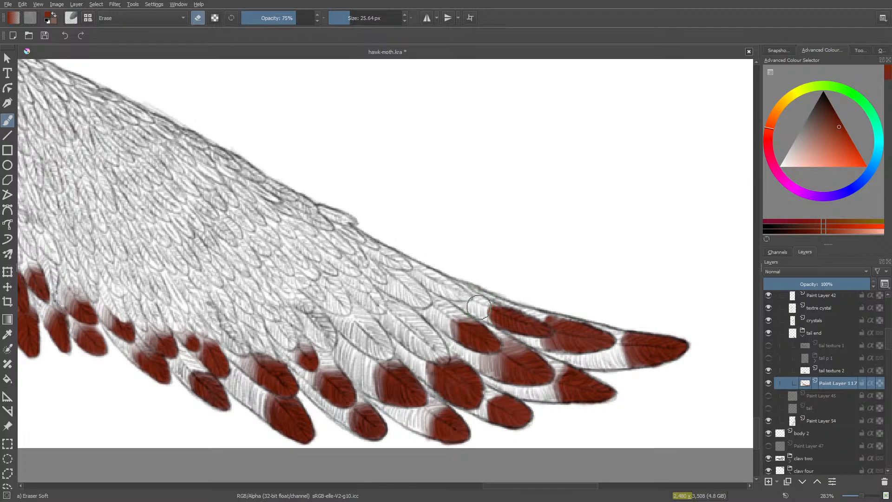
mouse_move(483, 307)
left_mouse_down()
mouse_move(488, 320)
mouse_move(490, 304)
mouse_move(516, 304)
left_mouse_up()
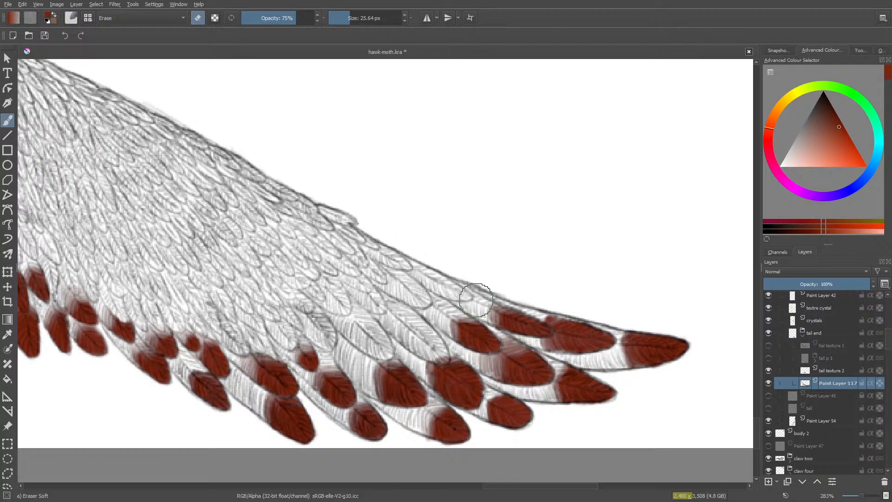
- Paint the next third-row tip inward from the two finished ones red, with a softly faded inner edge
key("slash")
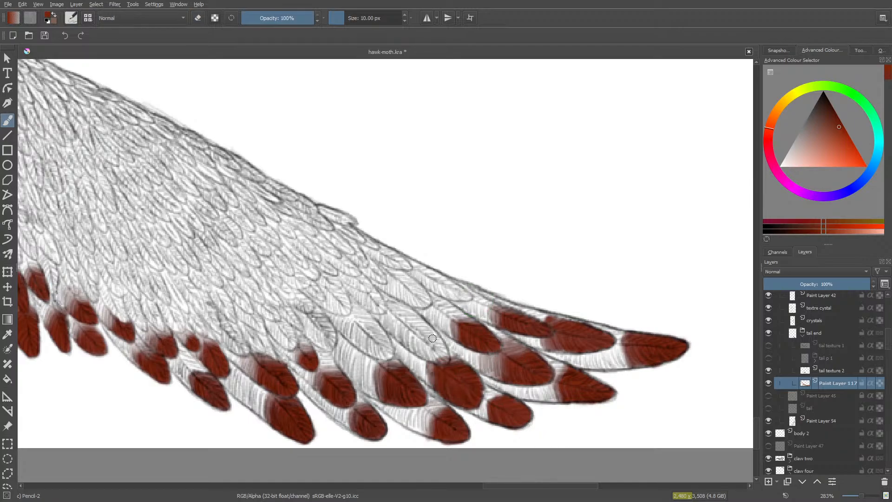
mouse_move(433, 334)
left_mouse_down()
mouse_move(448, 359)
mouse_move(431, 346)
mouse_move(444, 360)
mouse_move(424, 346)
mouse_move(416, 352)
mouse_move(444, 355)
mouse_move(433, 337)
mouse_move(444, 354)
mouse_move(434, 344)
mouse_move(425, 344)
mouse_move(429, 355)
mouse_move(414, 345)
mouse_move(408, 331)
mouse_move(422, 347)
mouse_move(429, 339)
left_mouse_up()
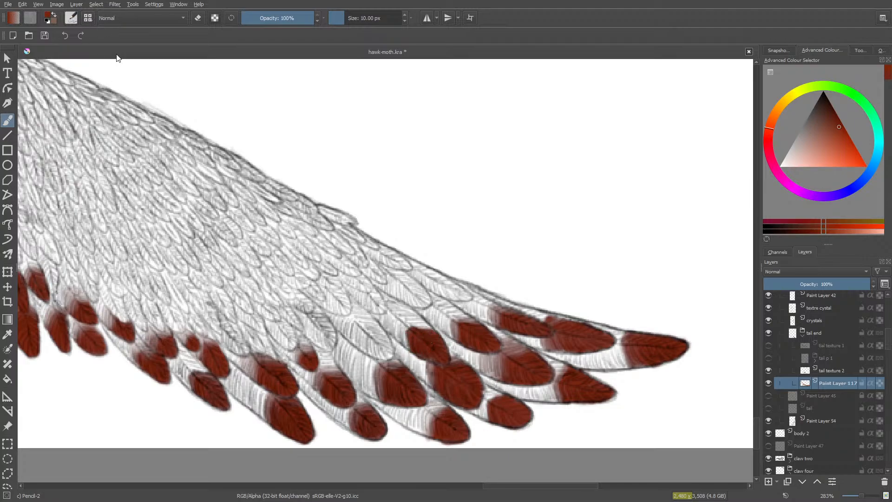
left_click(214, 18)
left_click(214, 19)
- Paint the broad third-row tip beside it red and fade the inner edges of both tips with the soft eraser
mouse_move(384, 349)
left_mouse_down()
mouse_move(362, 353)
mouse_move(387, 356)
mouse_move(361, 351)
mouse_move(357, 334)
mouse_move(365, 345)
mouse_move(362, 325)
mouse_move(381, 353)
mouse_move(382, 331)
mouse_move(389, 351)
mouse_move(360, 349)
mouse_move(367, 330)
mouse_move(374, 352)
mouse_move(361, 323)
left_mouse_up()
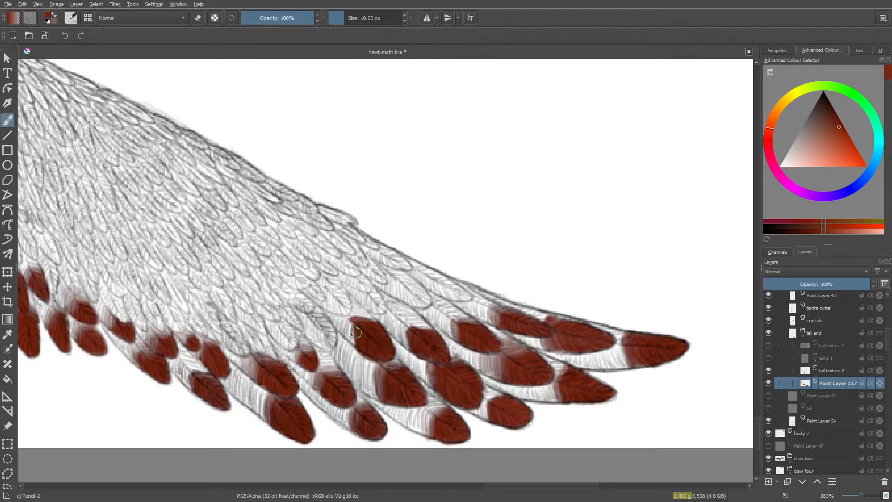
left_click_drag(350, 335, 348, 324)
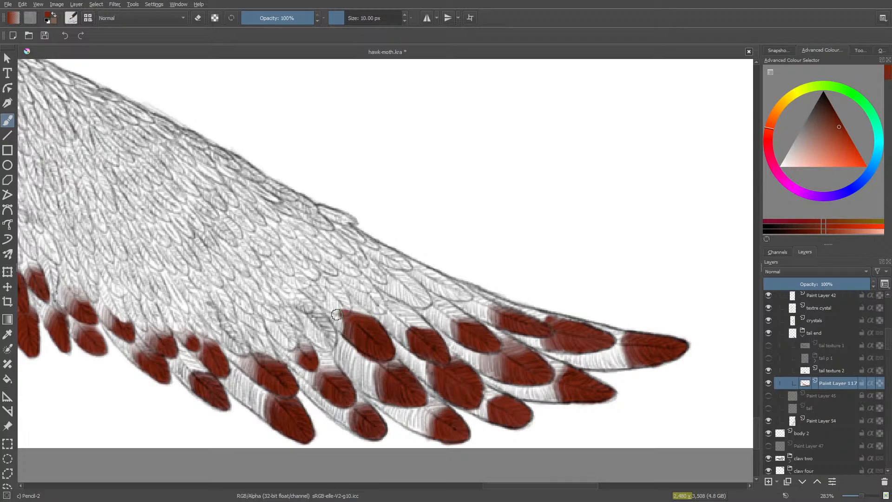
mouse_move(347, 314)
left_mouse_down()
mouse_move(331, 299)
mouse_move(334, 312)
mouse_move(340, 304)
mouse_move(337, 335)
mouse_move(341, 324)
mouse_move(342, 339)
mouse_move(353, 325)
mouse_move(351, 342)
mouse_move(356, 314)
mouse_move(373, 315)
mouse_move(344, 325)
mouse_move(355, 306)
mouse_move(332, 333)
left_mouse_up()
key("slash")
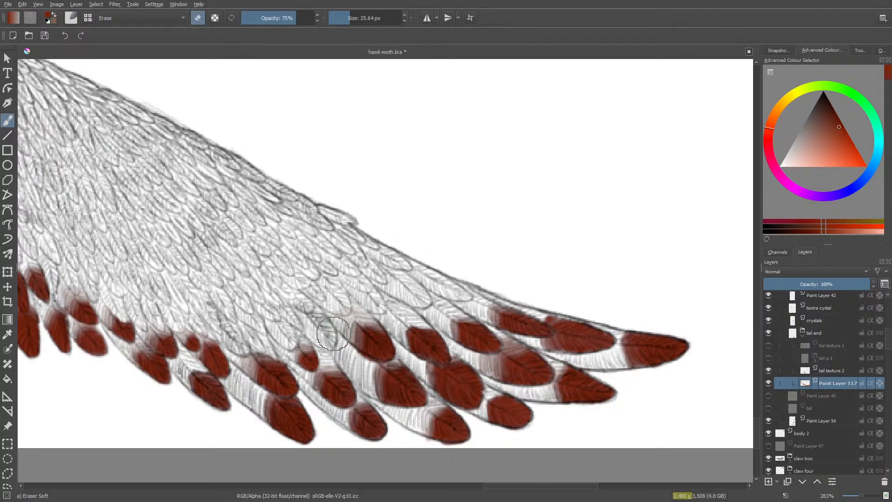
mouse_move(400, 331)
left_mouse_down()
mouse_move(404, 338)
mouse_move(404, 323)
mouse_move(422, 322)
mouse_move(402, 316)
left_mouse_up()
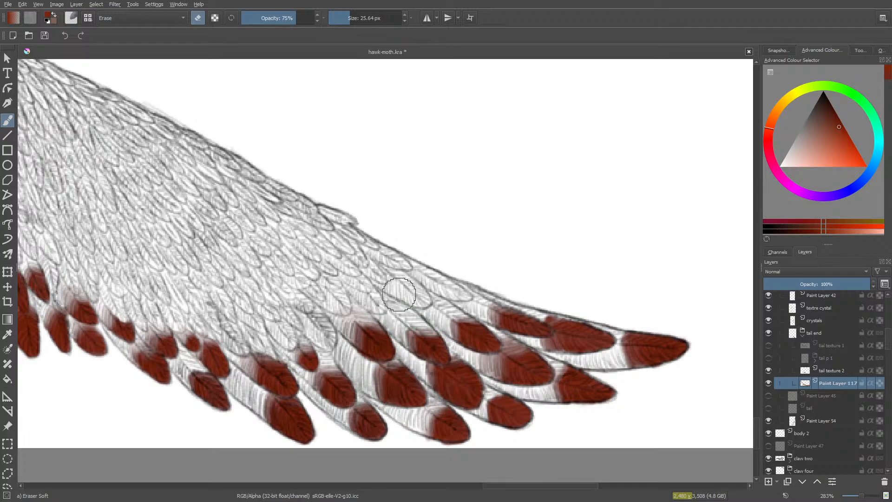
- Paint the tiny third-row tip just above the long second-row feather at the lower tail edge red and soften its top
key("slash")
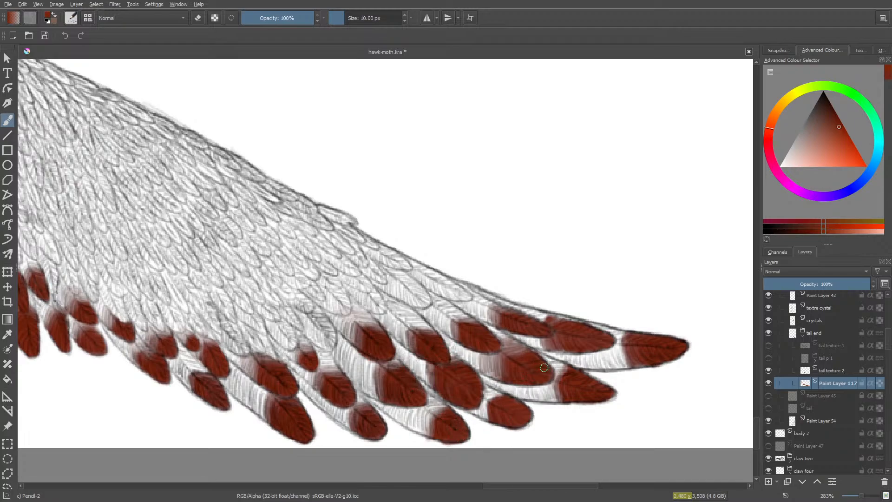
left_click_drag(511, 487, 474, 490)
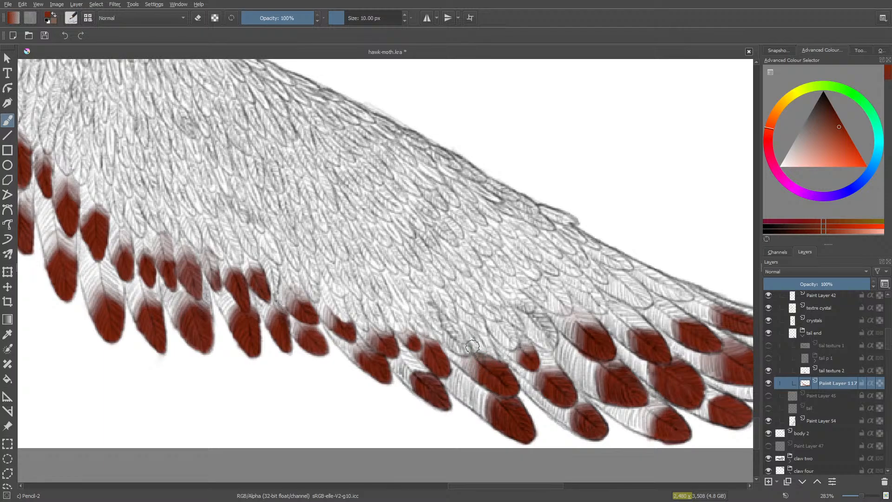
left_click_drag(476, 344, 482, 346)
key("e")
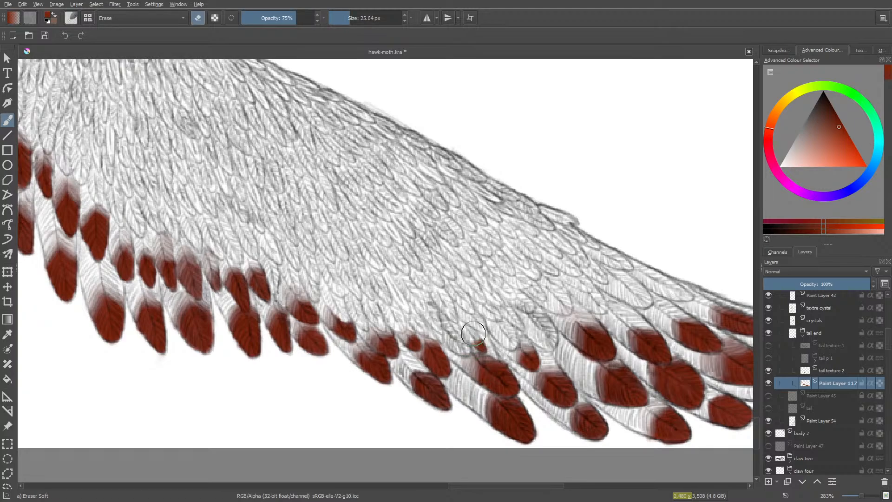
left_click_drag(474, 334, 474, 332)
- Paint the neighbouring small third-row tip red and fade its upper edge, reducing the soft eraser to 13.35 px
key("e")
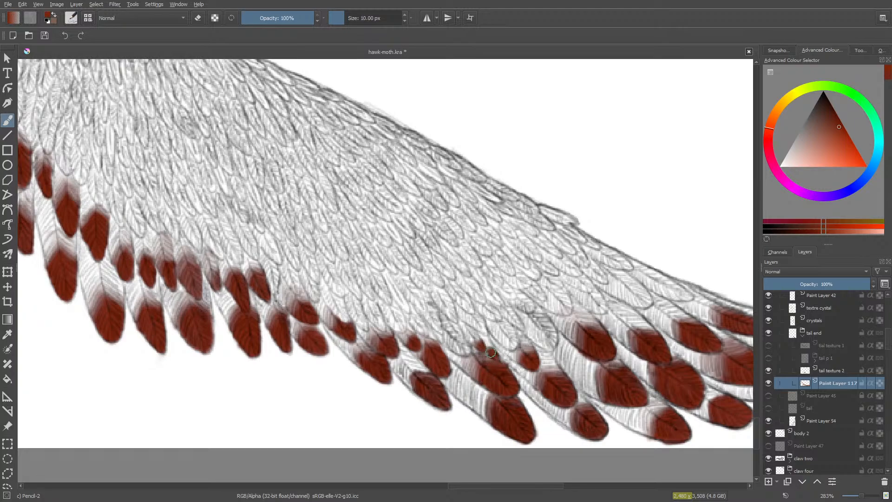
key("slash")
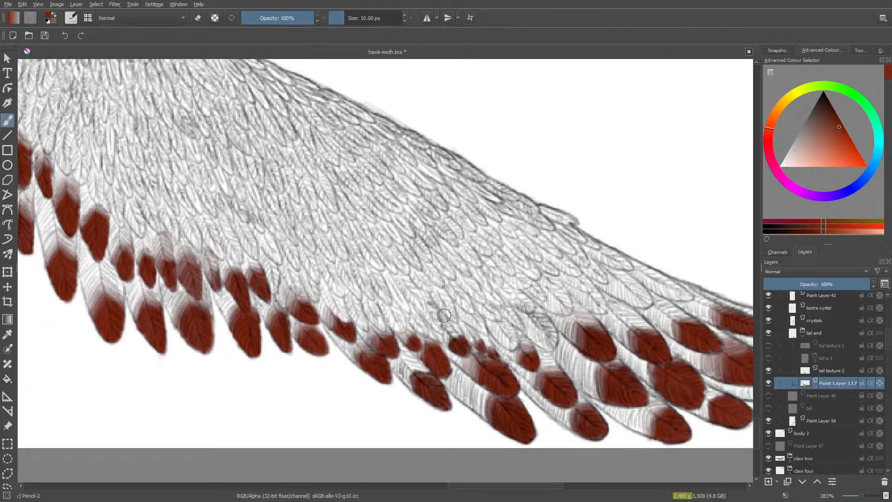
key("e")
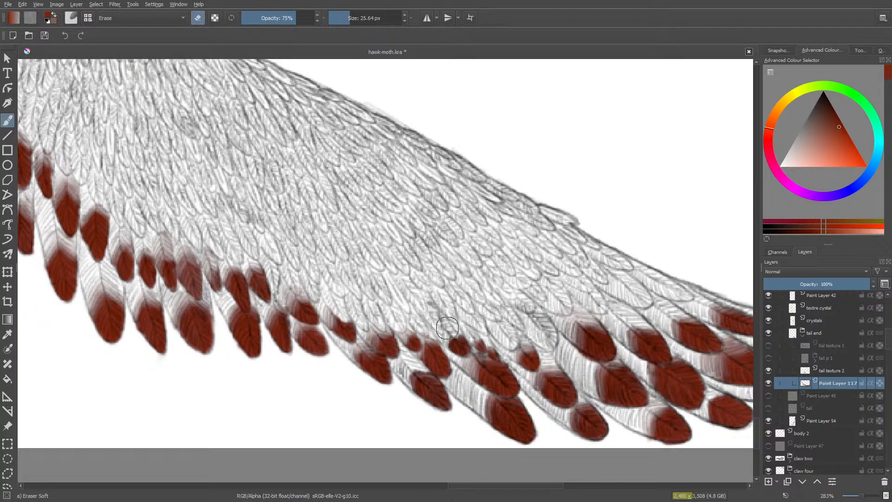
left_click(348, 18)
left_click_drag(349, 15, 346, 17)
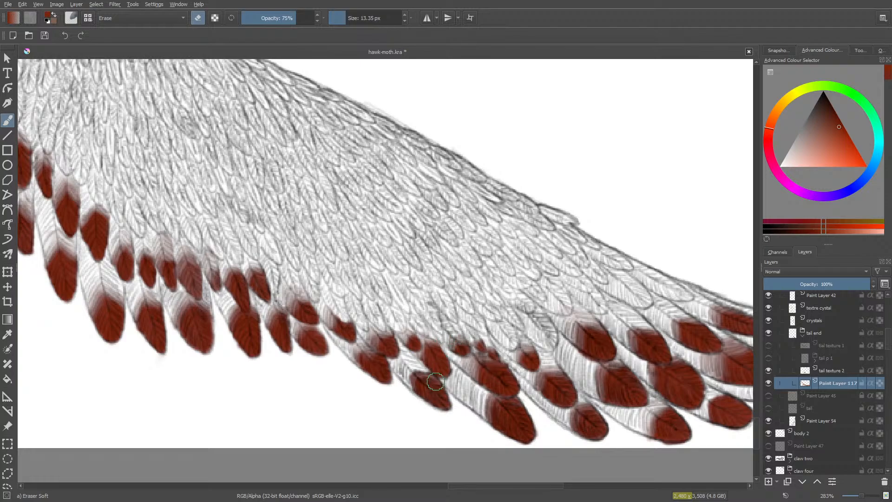
- Paint the following two small third-row tips toward the tail's middle red and fade their upper edges with the 13.35 px eraser
key("slash")
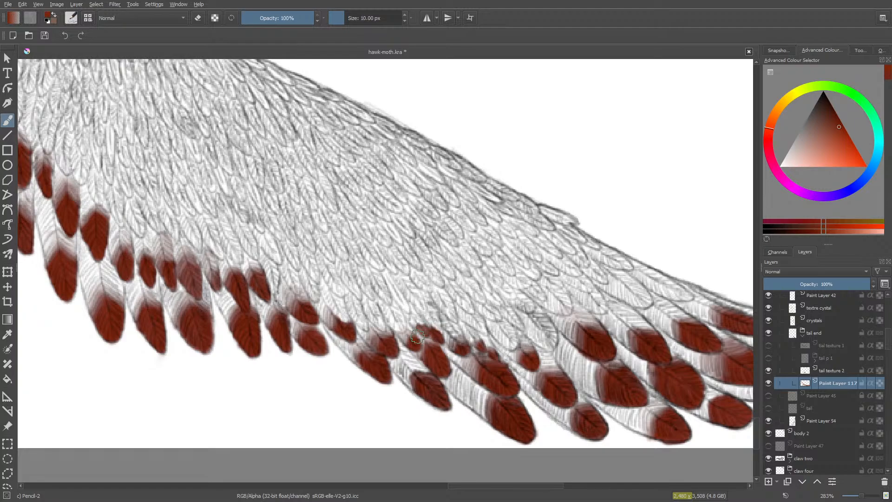
key("/")
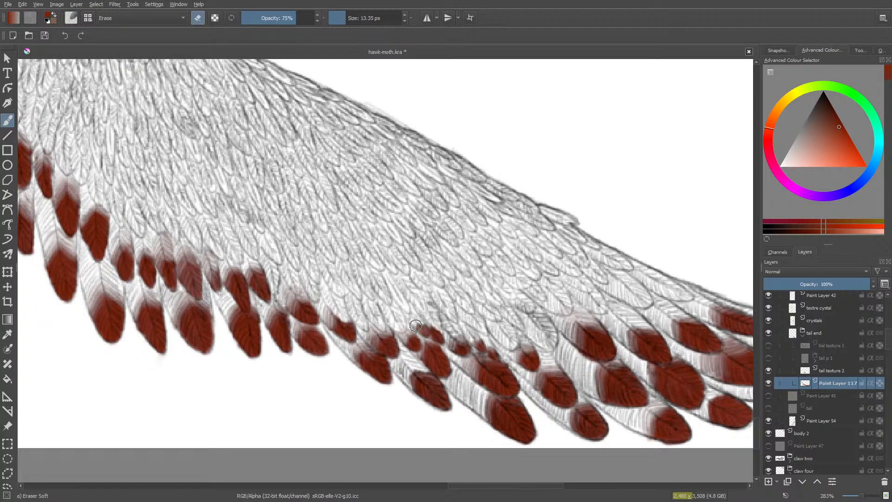
left_click_drag(415, 319, 418, 325)
key("/")
left_click_drag(397, 324, 393, 318)
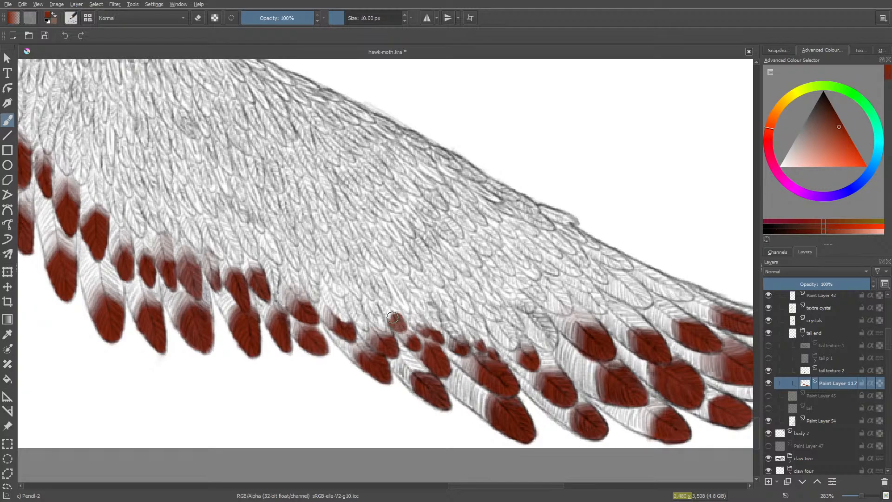
key("/")
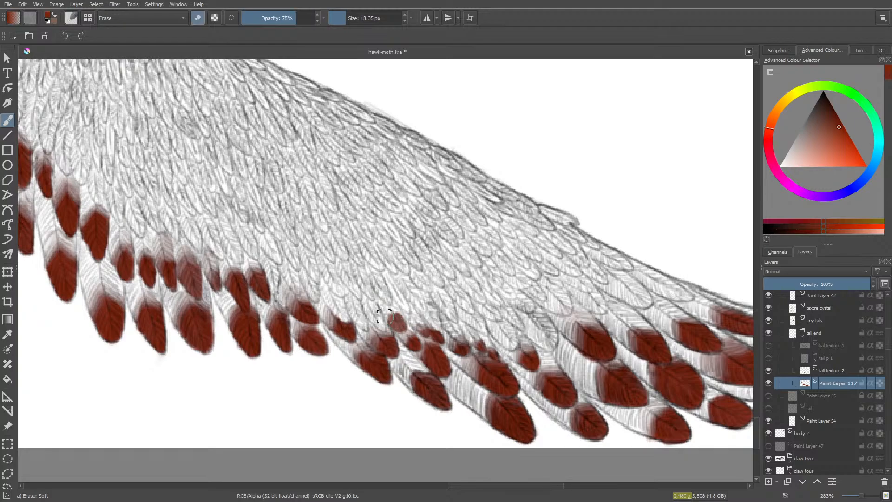
left_click_drag(393, 309, 385, 319)
- Paint the next three third-row tips along the row red at 10 px and soften their upper edges at 75% opacity
key("/")
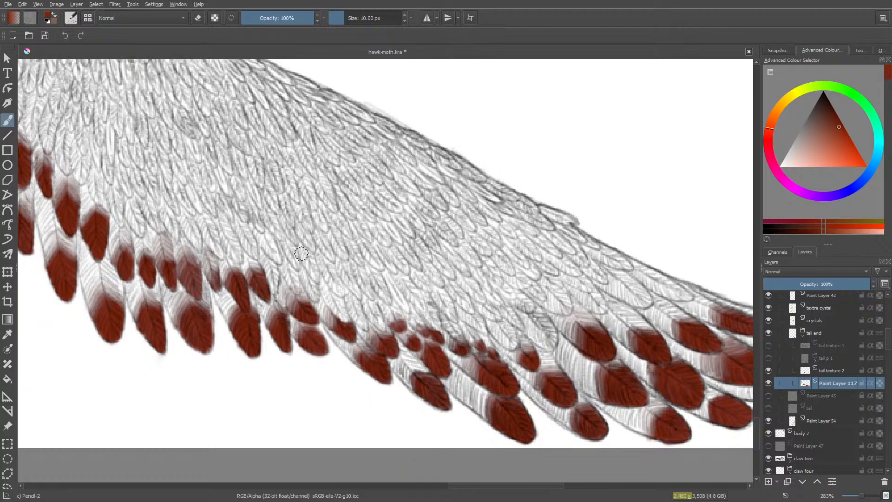
mouse_move(373, 322)
left_mouse_down()
mouse_move(383, 324)
mouse_move(374, 322)
left_mouse_up()
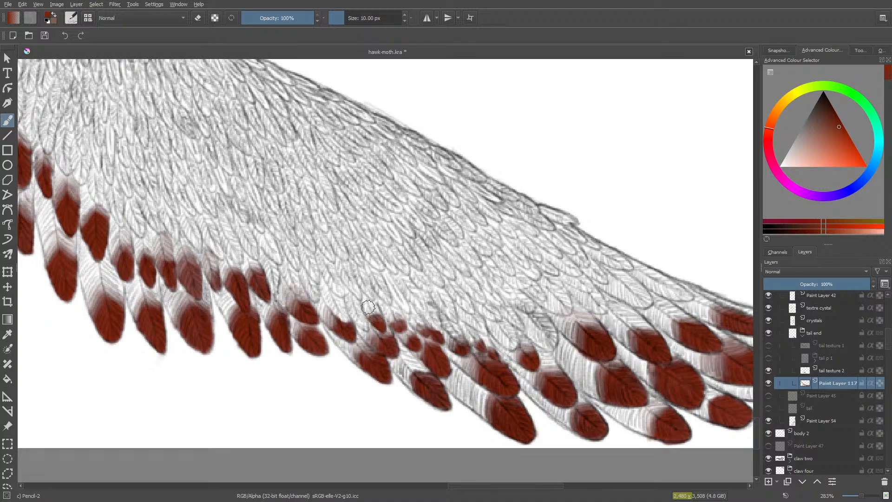
mouse_move(358, 323)
left_mouse_down()
mouse_move(364, 328)
mouse_move(354, 313)
left_mouse_up()
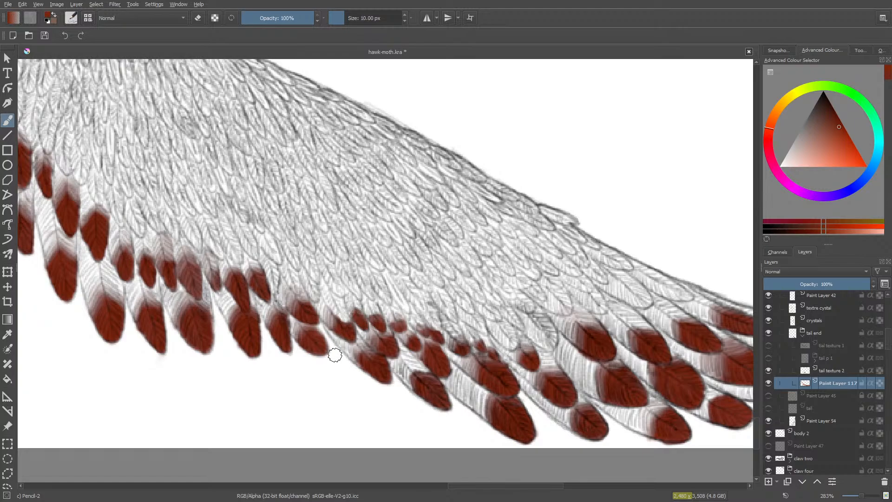
left_click_drag(343, 314, 347, 322)
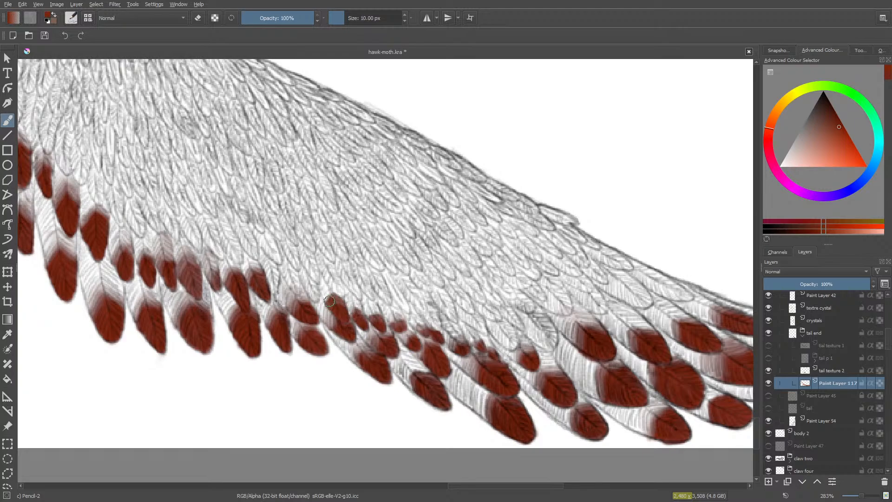
key("e")
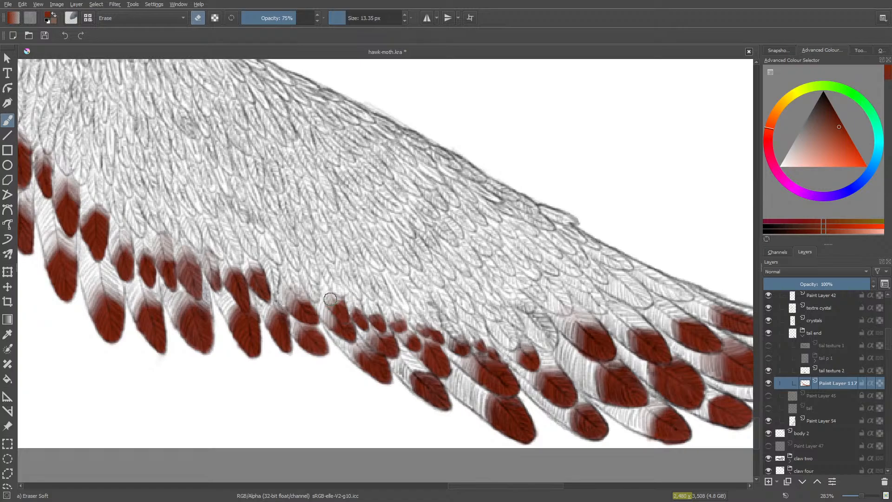
mouse_move(330, 298)
left_mouse_down()
mouse_move(342, 297)
mouse_move(332, 304)
left_mouse_up()
- Paint the two tiny third-row tips above the second-row feather near the tail's middle red and softly erase their tops
key("/")
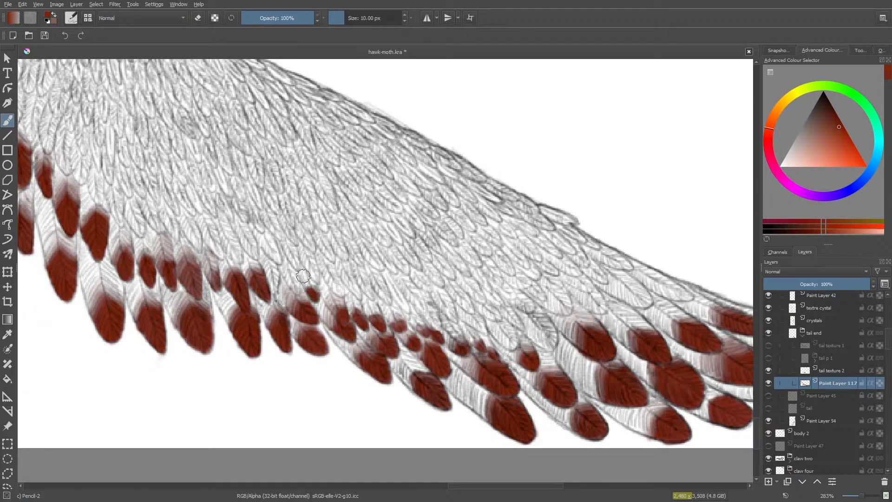
key("/")
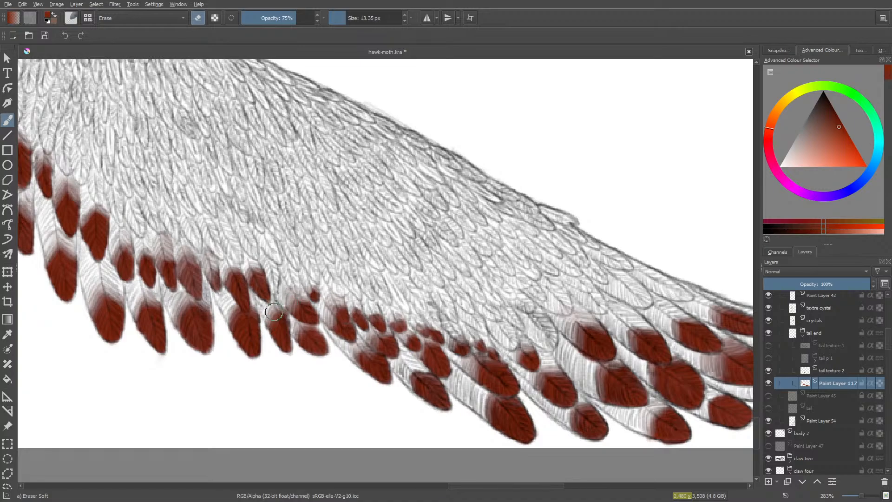
key("slash")
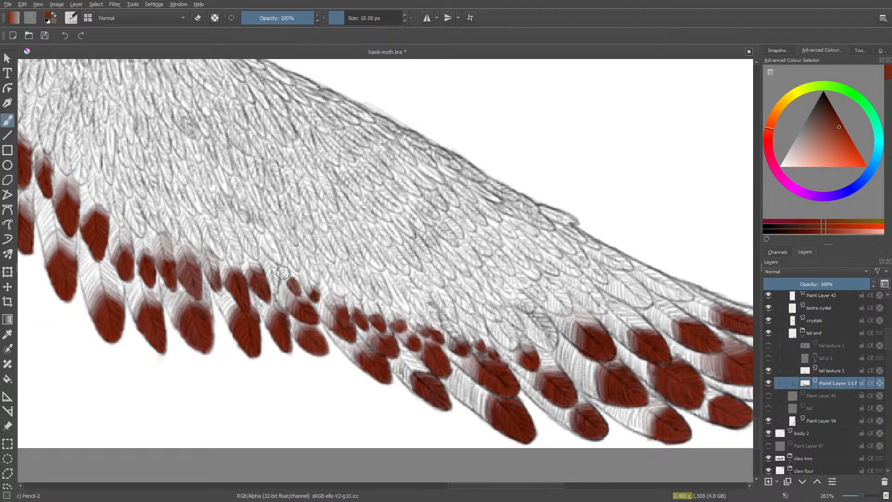
key("e")
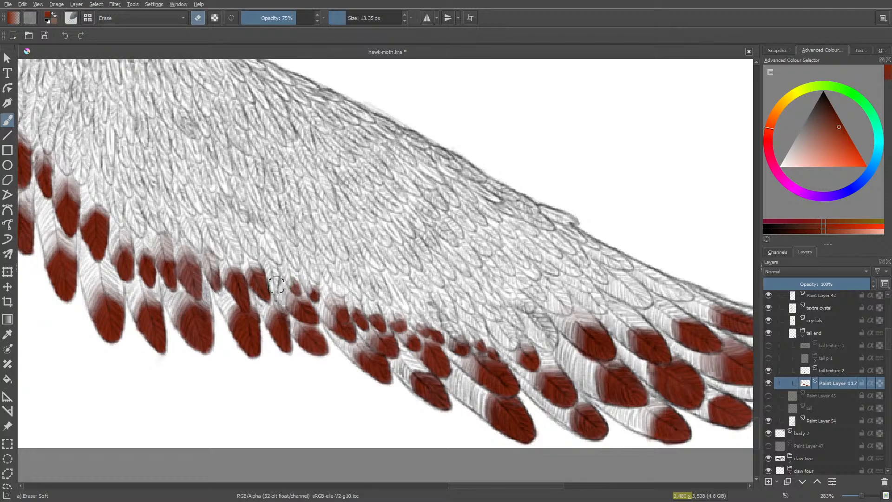
- Paint the small third-row tip beside the middle feathers red at 10 px and fade its upper edge with the 13.35 px eraser
key("e")
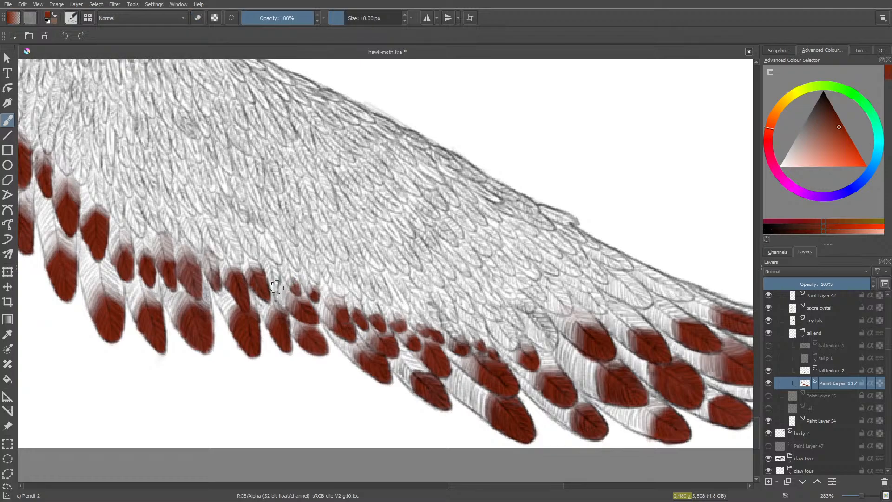
left_click_drag(273, 281, 271, 281)
key("e")
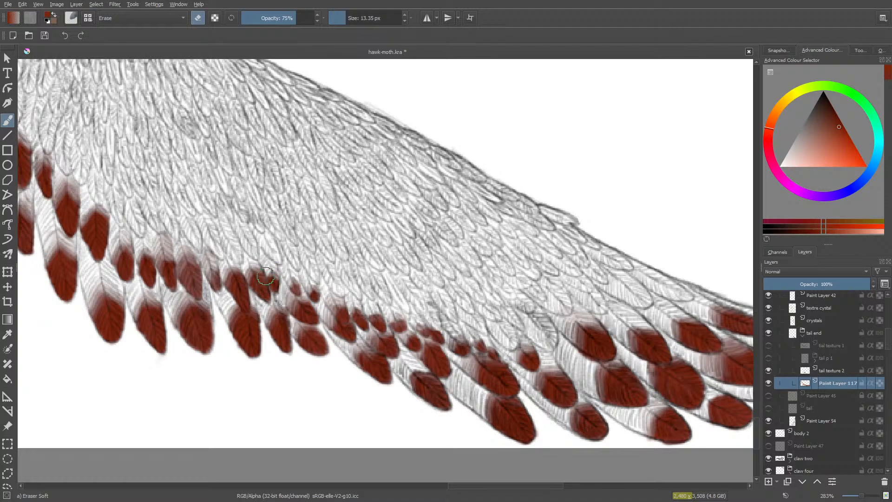
- Paint the two third-row tips nearest the tail's upper outline red at 10 px and fade their inner edges at 75% opacity
key("e")
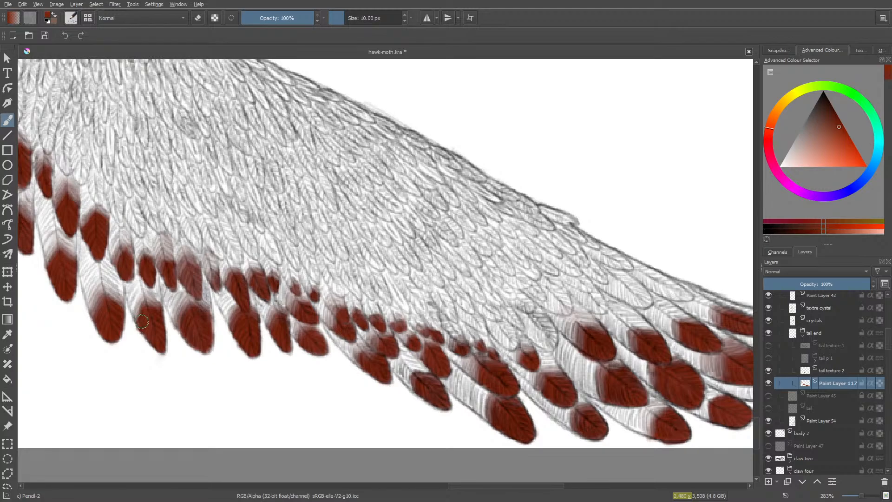
left_click_drag(479, 486, 515, 476)
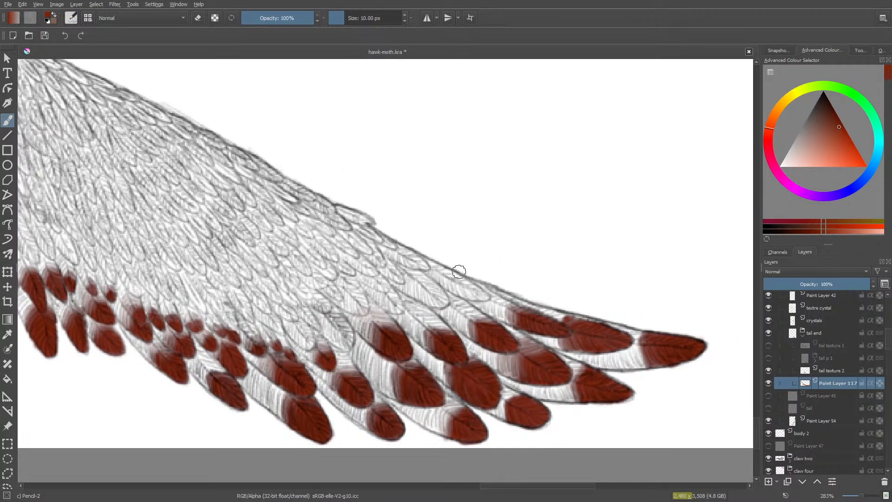
mouse_move(465, 283)
left_mouse_down()
mouse_move(482, 298)
mouse_move(455, 293)
mouse_move(477, 293)
mouse_move(451, 282)
mouse_move(462, 281)
mouse_move(476, 291)
mouse_move(448, 277)
left_mouse_up()
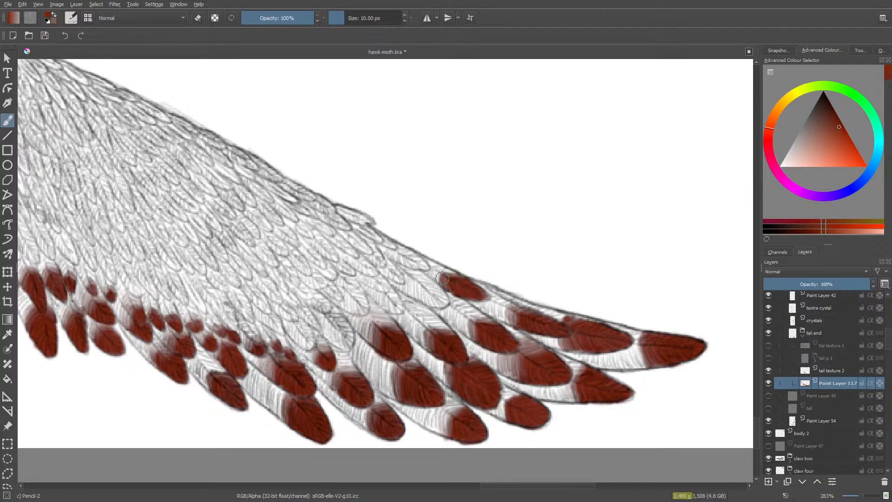
key("e")
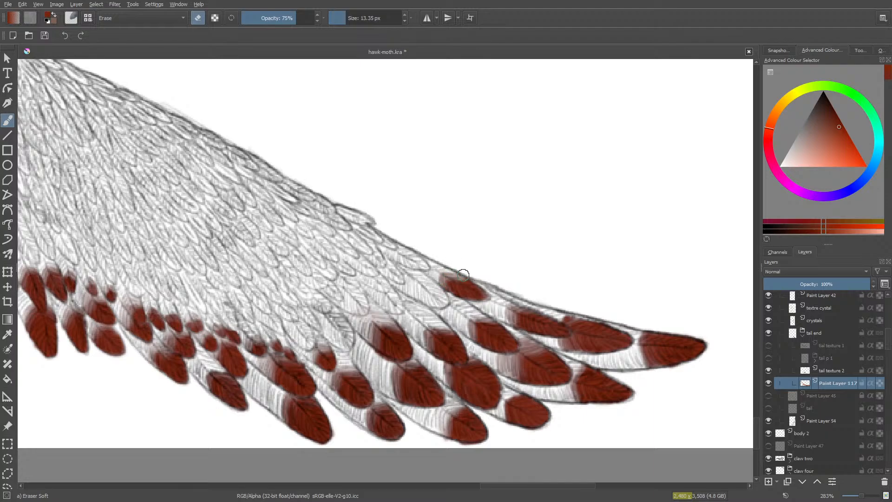
mouse_move(463, 274)
left_mouse_down()
mouse_move(432, 275)
mouse_move(448, 286)
left_mouse_up()
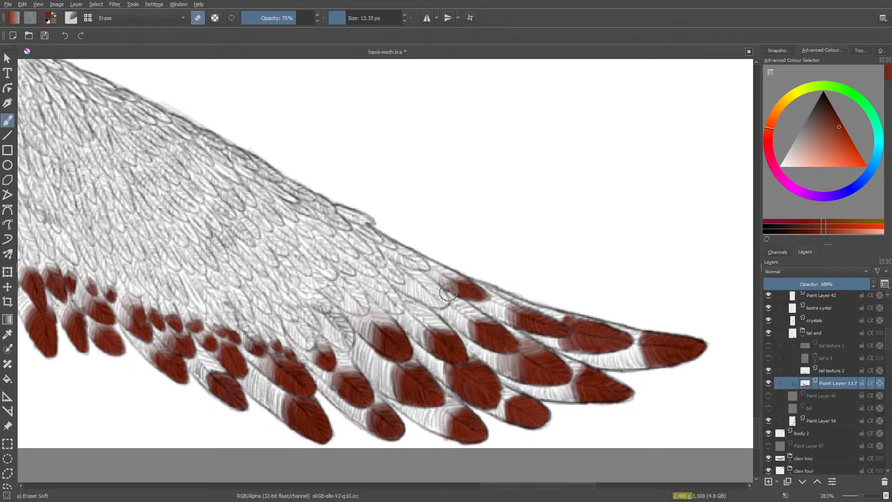
key("slash")
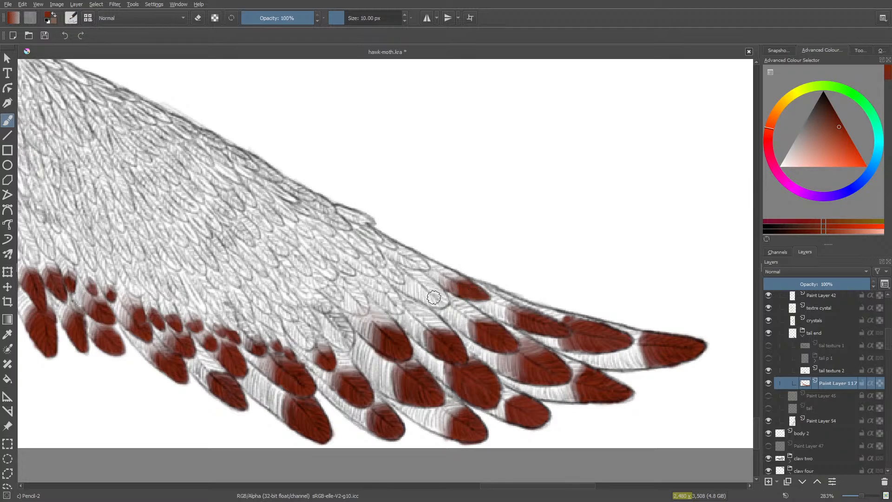
mouse_move(437, 293)
left_mouse_down()
mouse_move(446, 305)
mouse_move(425, 302)
mouse_move(421, 290)
mouse_move(434, 291)
mouse_move(422, 284)
mouse_move(413, 298)
mouse_move(429, 287)
mouse_move(437, 295)
mouse_move(422, 298)
mouse_move(445, 300)
mouse_move(418, 292)
left_mouse_up()
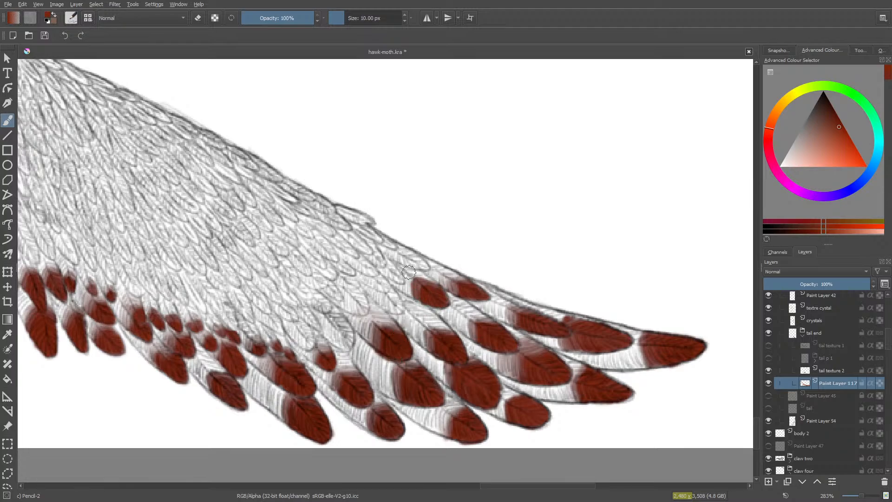
key("e")
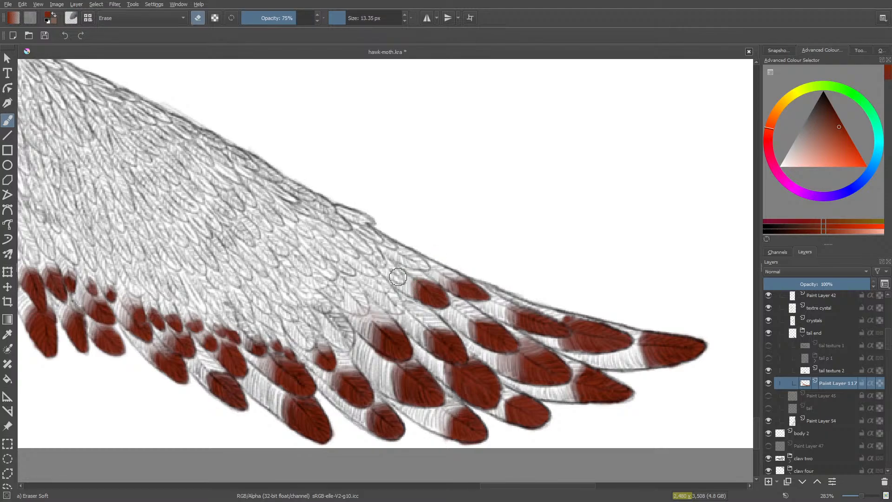
- Paint the next two small third-row tips inward from the tail's end red and fade their upper edges with the 13.35 px eraser
key("slash")
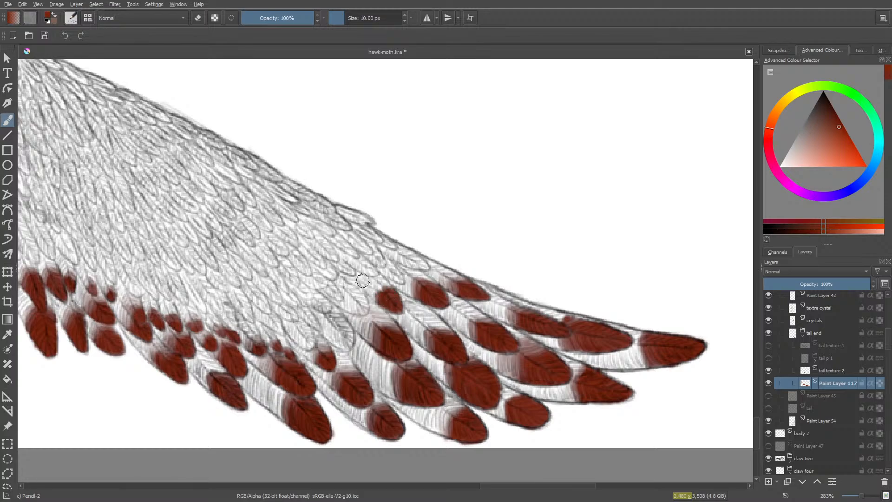
key("slash")
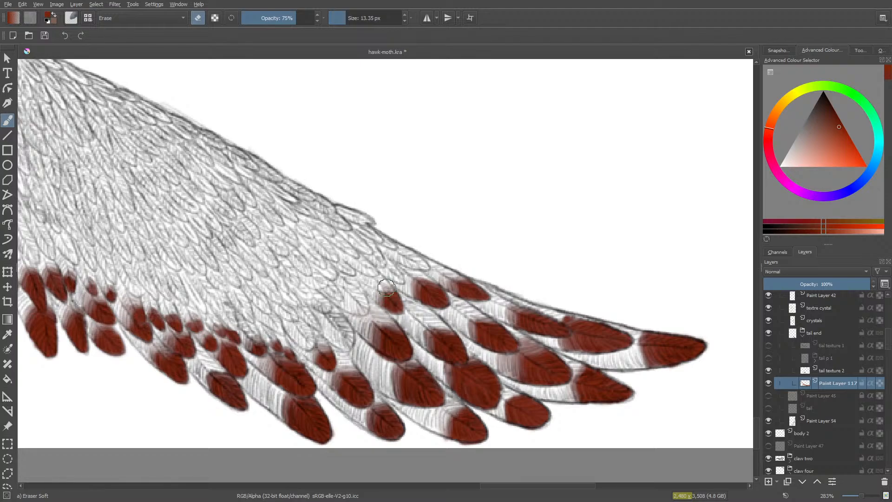
key("slash")
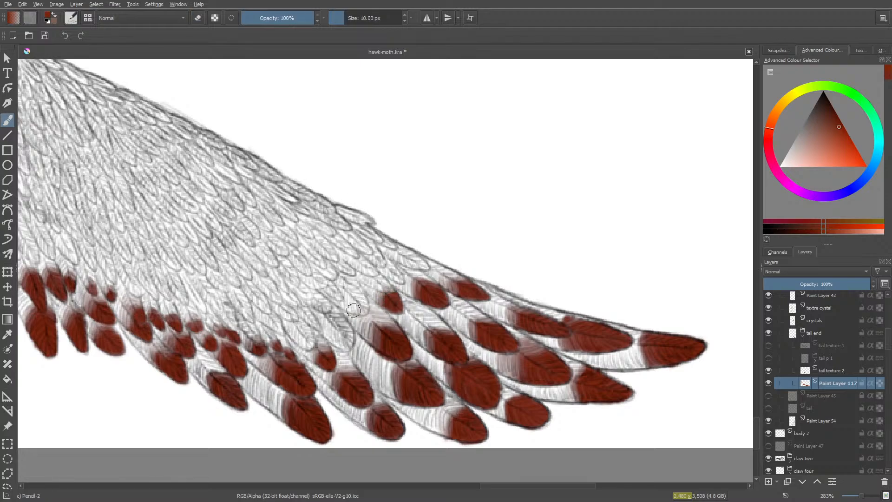
mouse_move(365, 300)
left_mouse_down()
mouse_move(365, 308)
mouse_move(352, 307)
mouse_move(358, 300)
left_mouse_up()
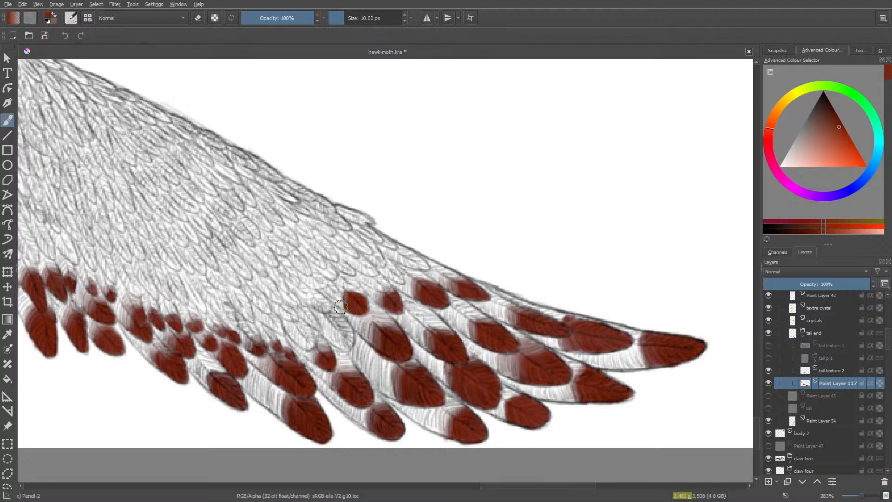
key("slash")
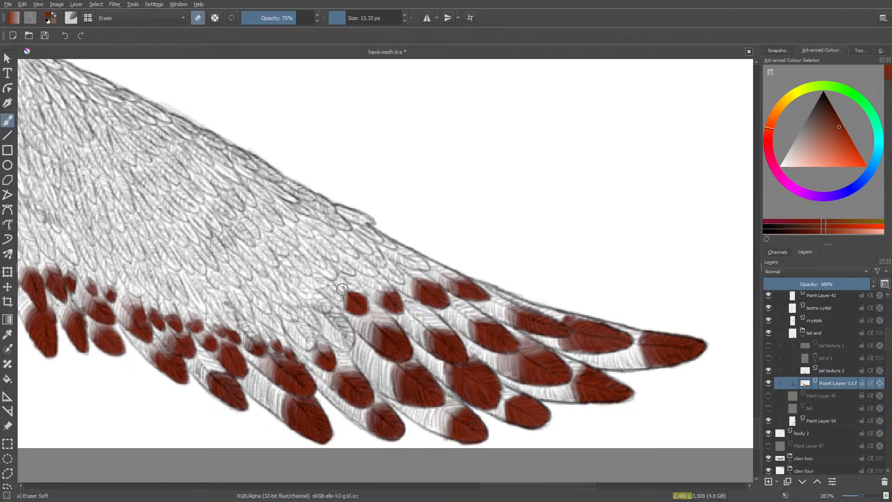
mouse_move(351, 291)
left_mouse_down()
mouse_move(366, 295)
mouse_move(344, 288)
left_mouse_up()
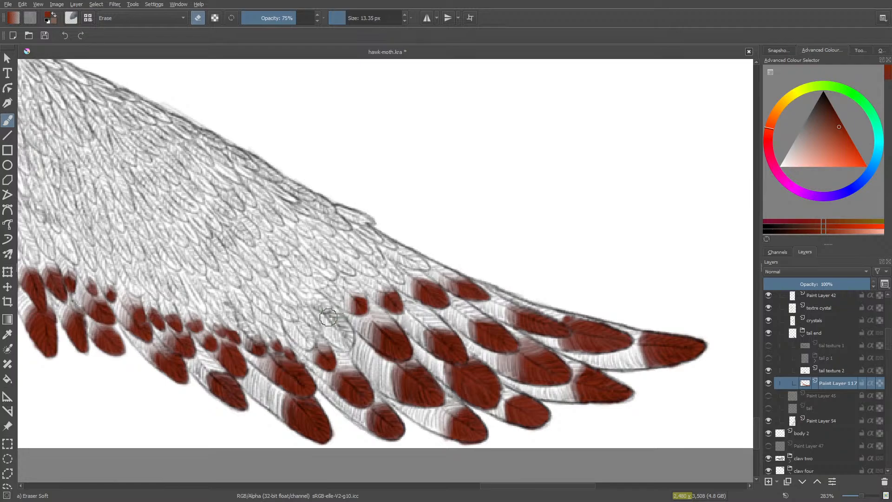
- Paint the larger tip beside the long end feathers and the small one next to it red, softly erasing their inner edges
key("slash")
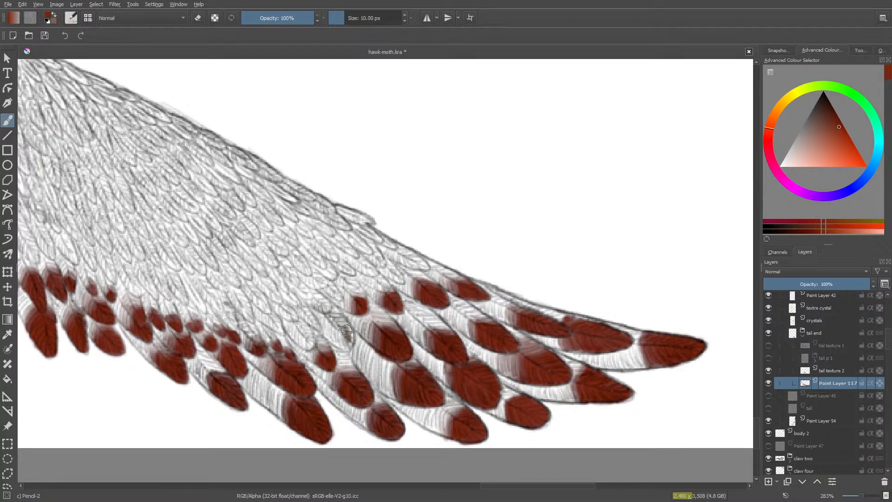
mouse_move(346, 331)
left_mouse_down()
mouse_move(332, 343)
mouse_move(332, 327)
mouse_move(349, 332)
mouse_move(333, 324)
mouse_move(331, 336)
mouse_move(343, 342)
mouse_move(334, 332)
left_mouse_up()
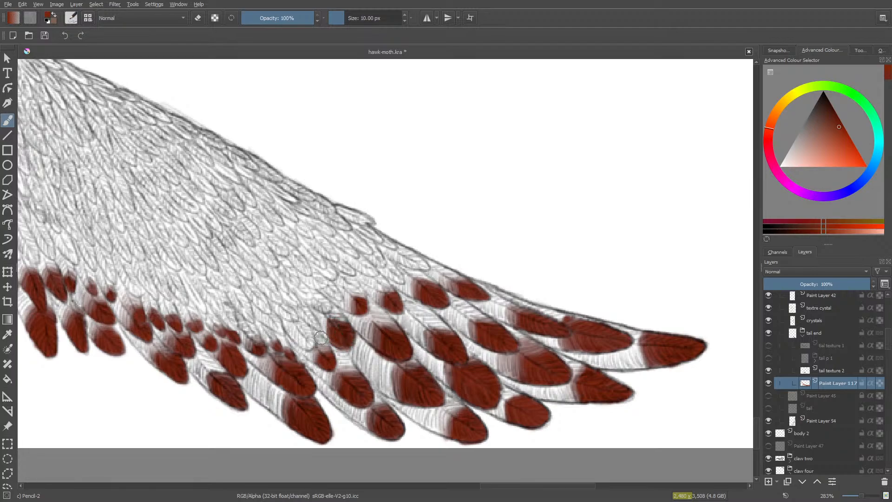
key("e")
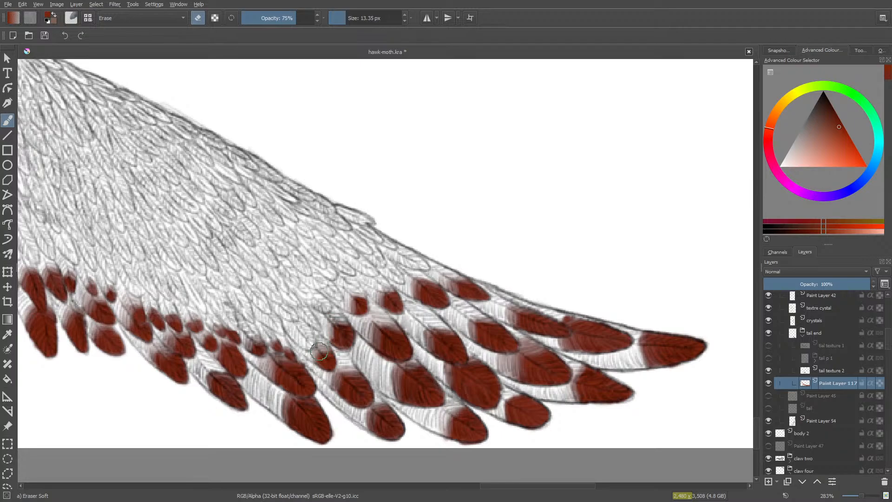
key("e")
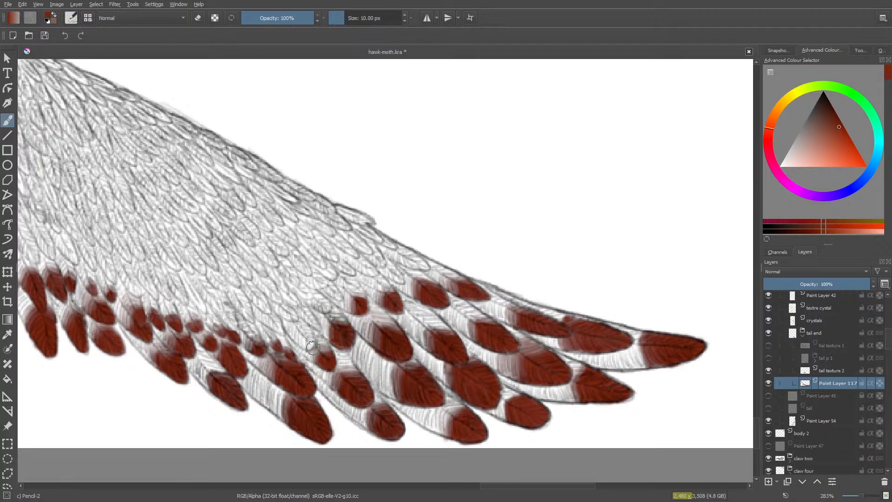
mouse_move(308, 330)
left_mouse_down()
mouse_move(299, 347)
mouse_move(303, 330)
mouse_move(296, 335)
mouse_move(306, 341)
left_mouse_up()
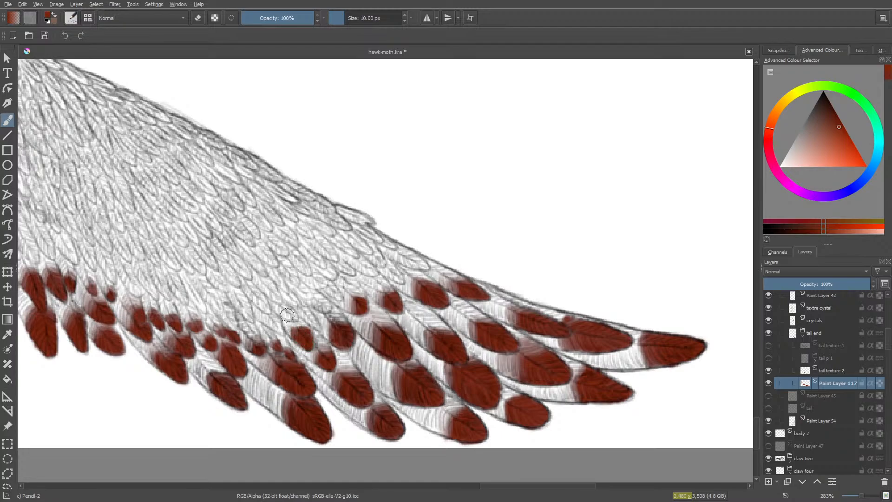
key("slash")
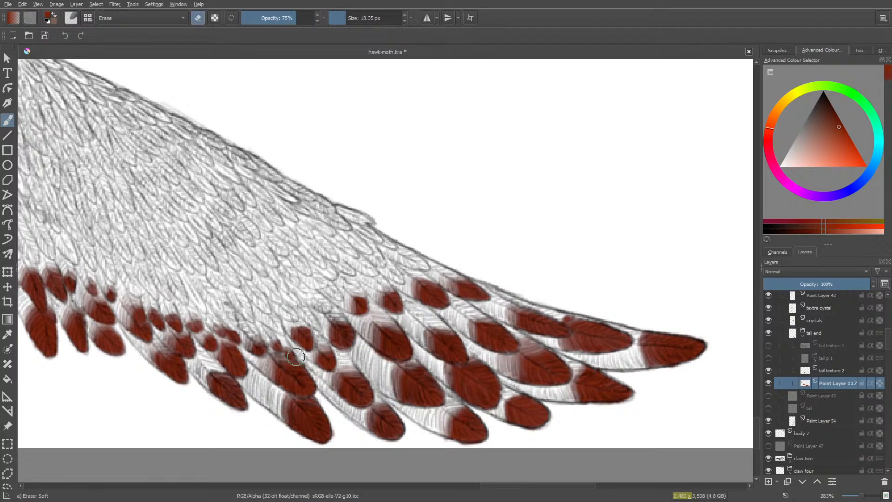
mouse_move(291, 328)
left_mouse_down()
mouse_move(305, 320)
mouse_move(285, 328)
left_mouse_up()
- Paint the following small tip toward the tail's middle red at 10 px and soften its top with the 13.35 px eraser
key("e")
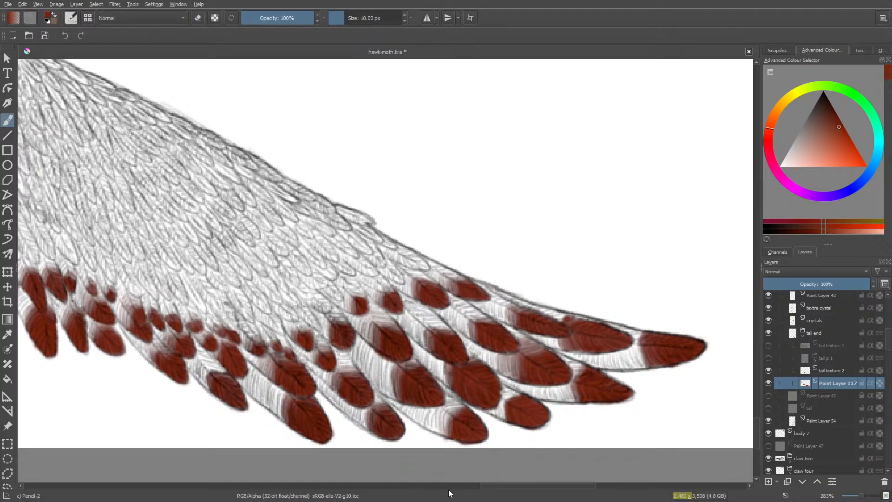
left_click_drag(513, 490, 493, 492)
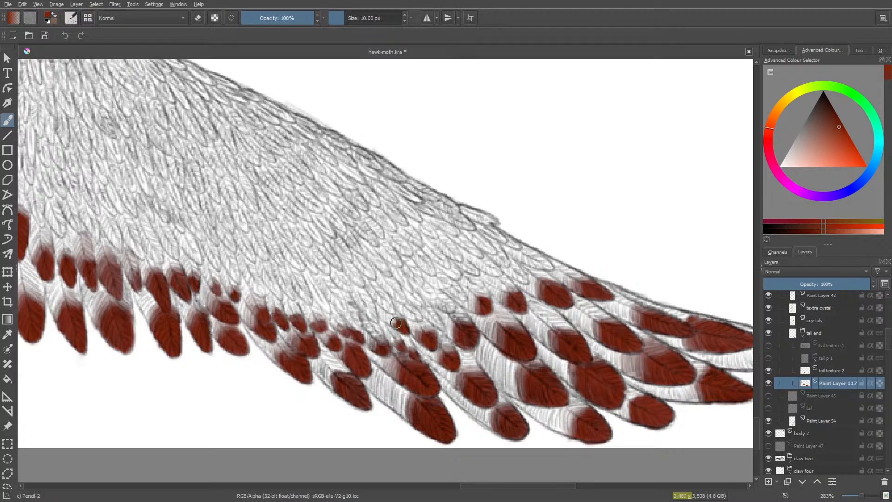
left_click_drag(398, 322, 393, 323)
key("slash")
left_click_drag(386, 315, 395, 311)
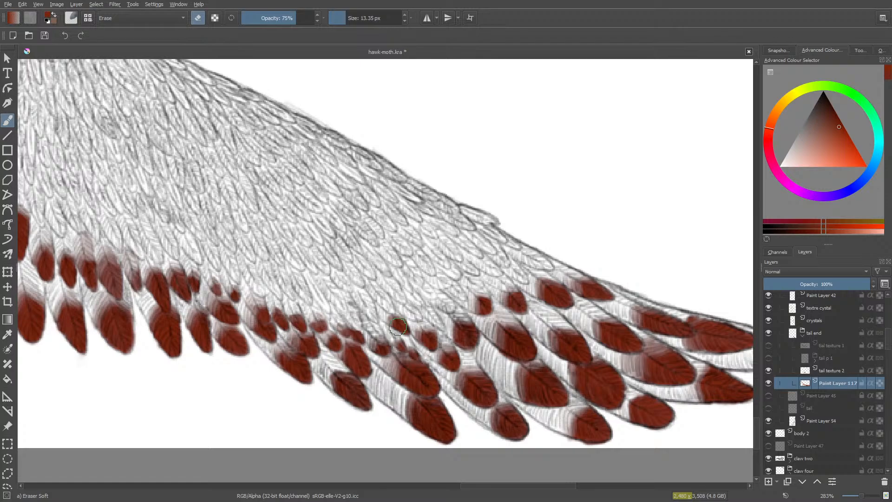
- Paint the adjacent tiny tip and a small tip higher along the tail's upper outline red, fading the latter's inner edge
key("slash")
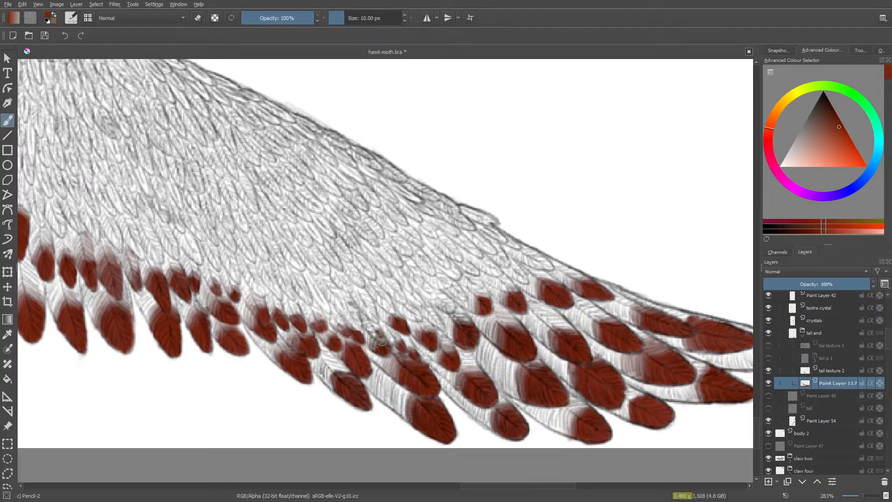
left_click_drag(374, 334, 377, 334)
left_click_drag(374, 333, 378, 338)
mouse_move(536, 256)
left_mouse_down()
mouse_move(547, 264)
mouse_move(536, 264)
left_mouse_up()
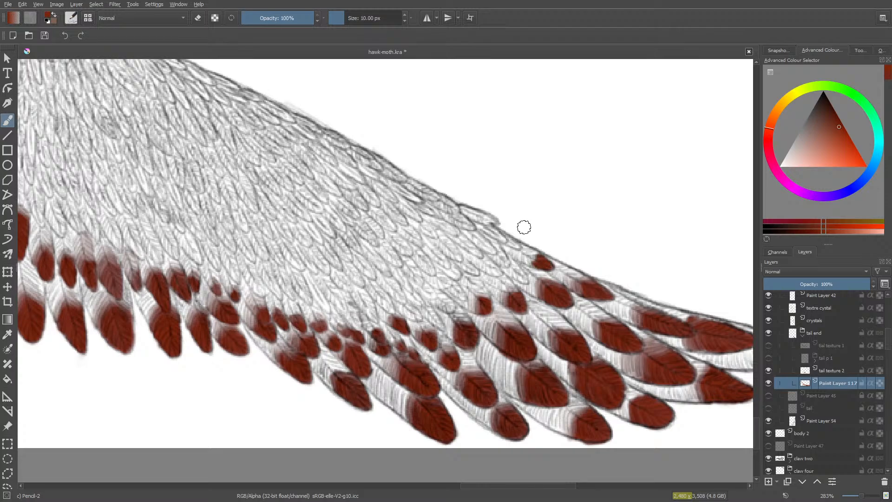
key("e")
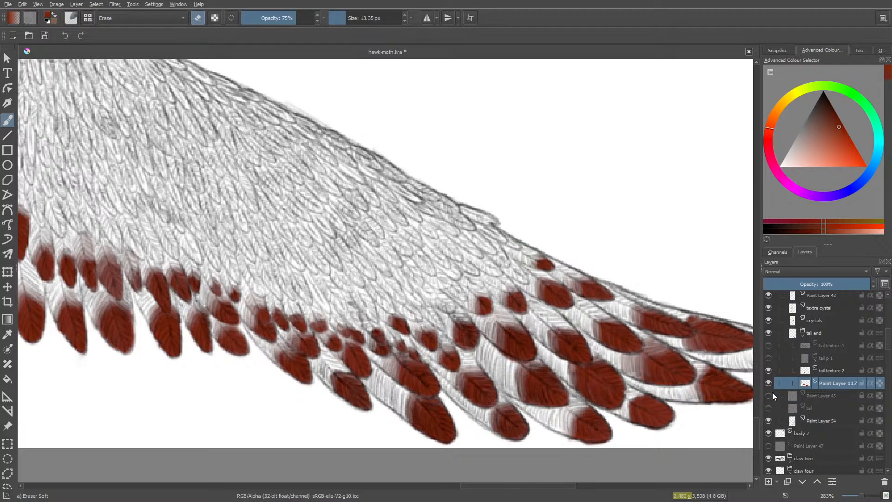
- Show the tail p 1 and tail texture 1 layers over the newly coloured feathers
left_click(769, 346)
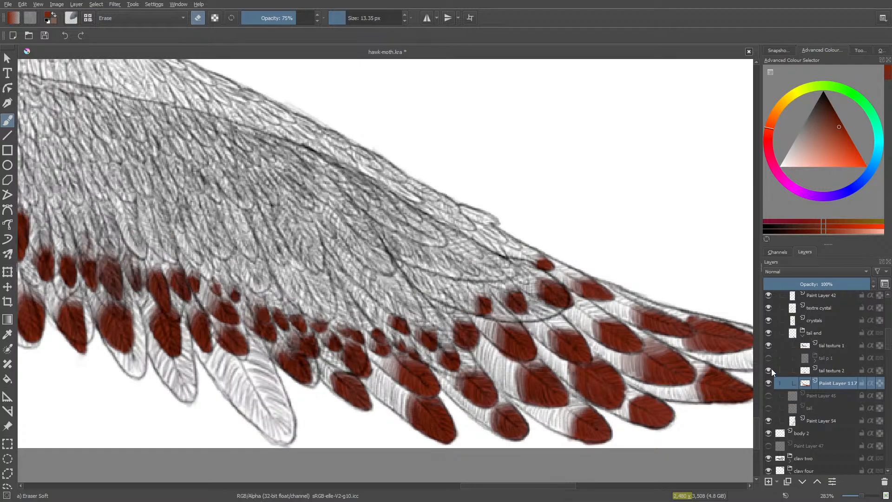
left_click(770, 346)
left_click(769, 357)
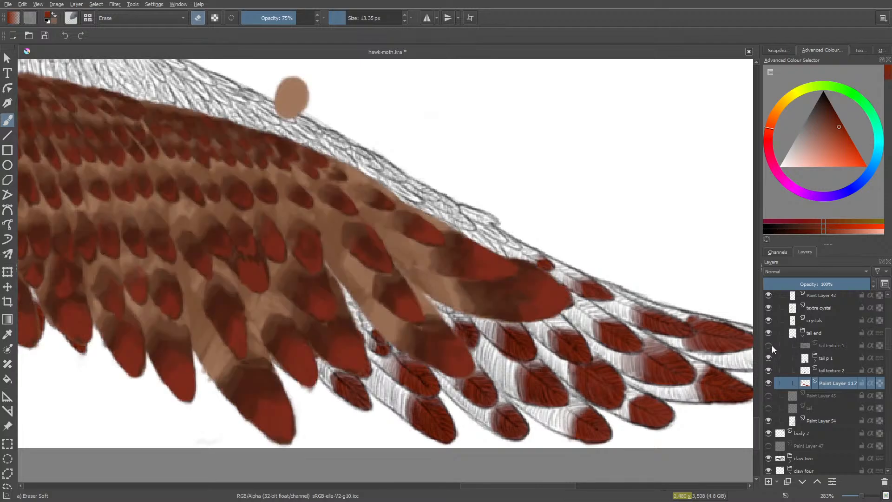
left_click(771, 346)
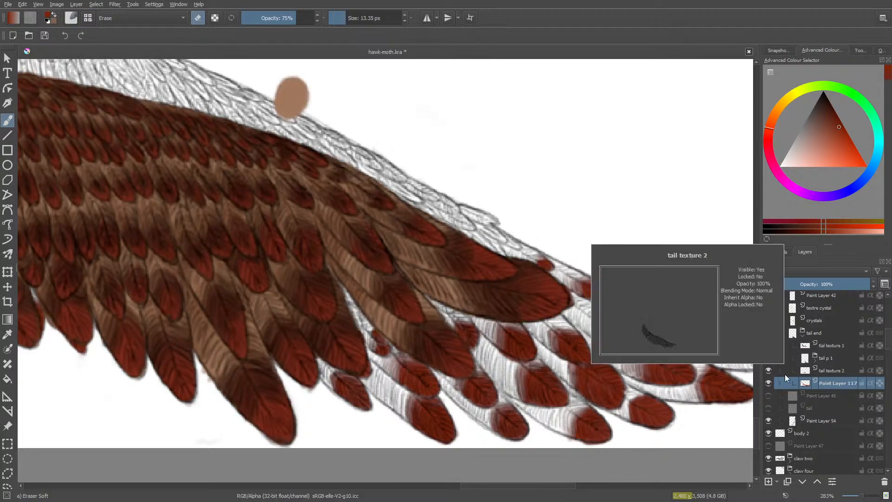
- Switch back to the 10 px pencil brush and hide the tail end layer group
key("slash")
left_click_drag(494, 484, 417, 446)
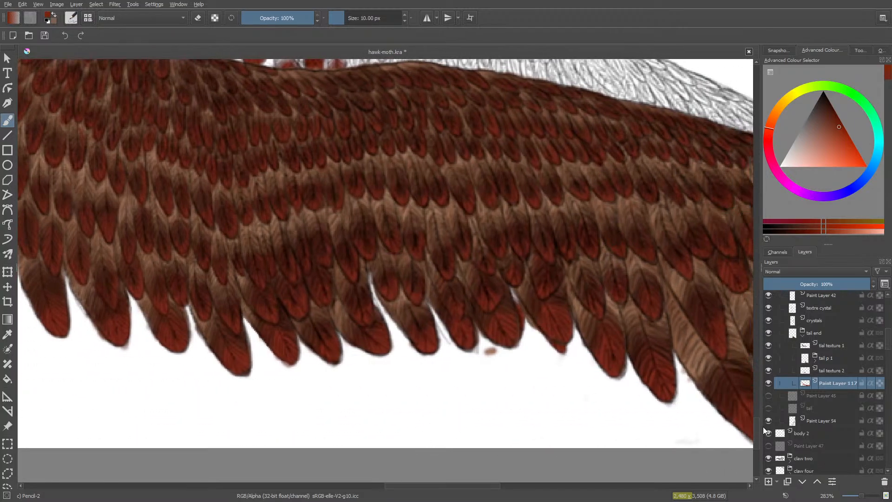
mouse_move(757, 427)
left_mouse_down()
mouse_move(771, 310)
mouse_move(756, 433)
mouse_move(759, 369)
mouse_move(768, 428)
left_mouse_up()
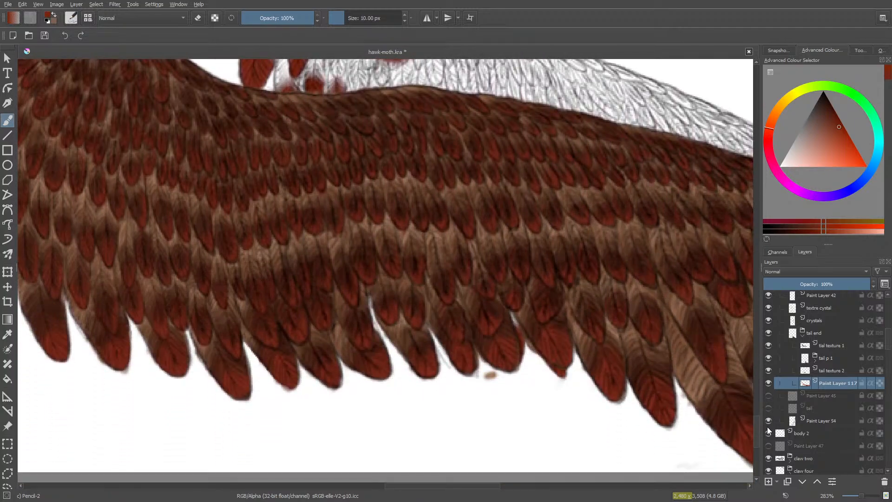
left_click(767, 336)
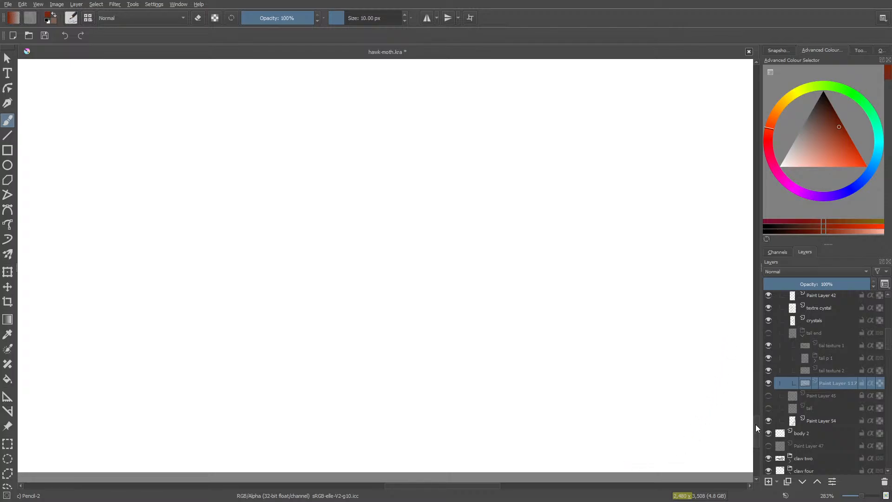
mouse_move(755, 425)
left_mouse_down()
mouse_move(761, 353)
mouse_move(754, 417)
left_mouse_up()
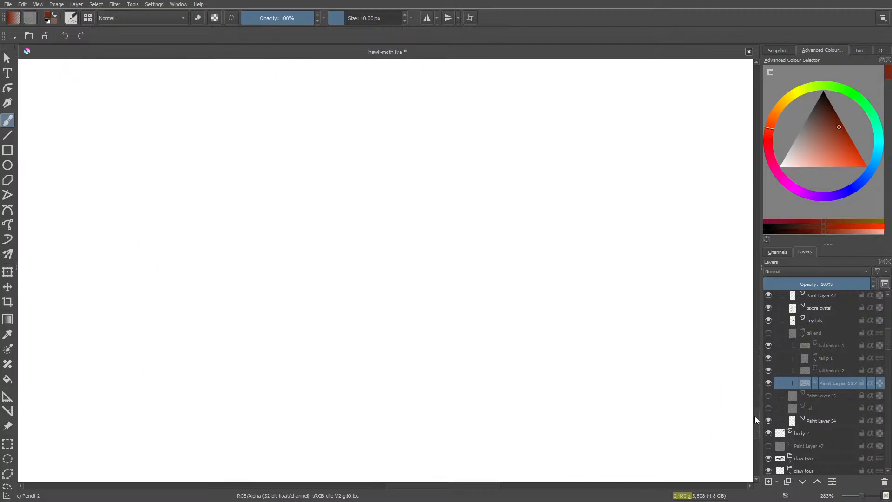
- Check the sketches on Paint Layer 45 and the tail layer by showing them one after the other
left_click(769, 398)
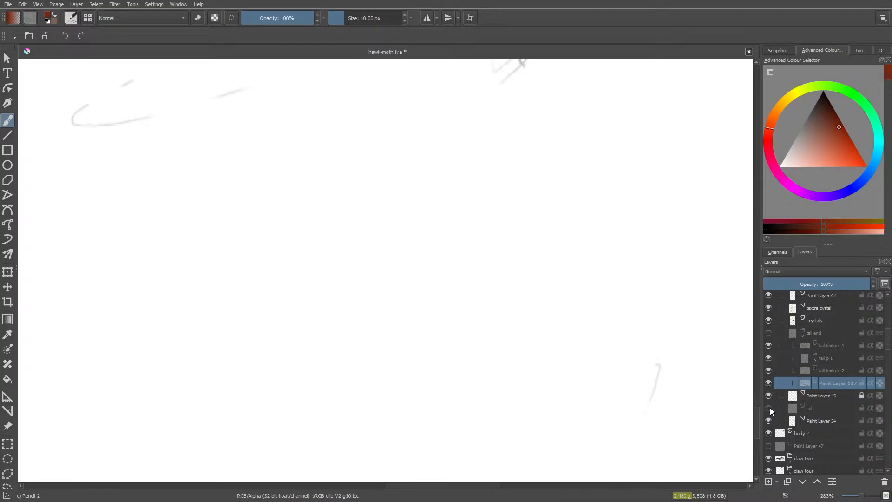
left_click(769, 396)
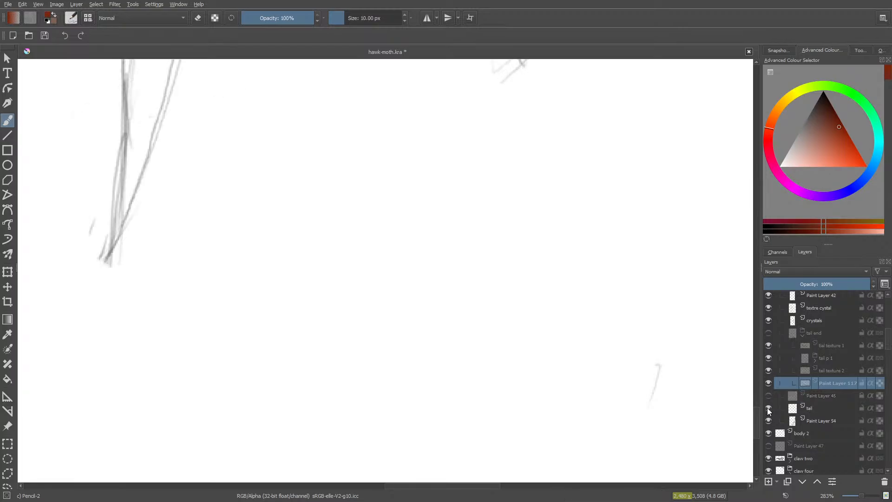
- Show the tail end layer group again with its tail p 1 and tail texture 1 layers hidden
left_click(768, 333)
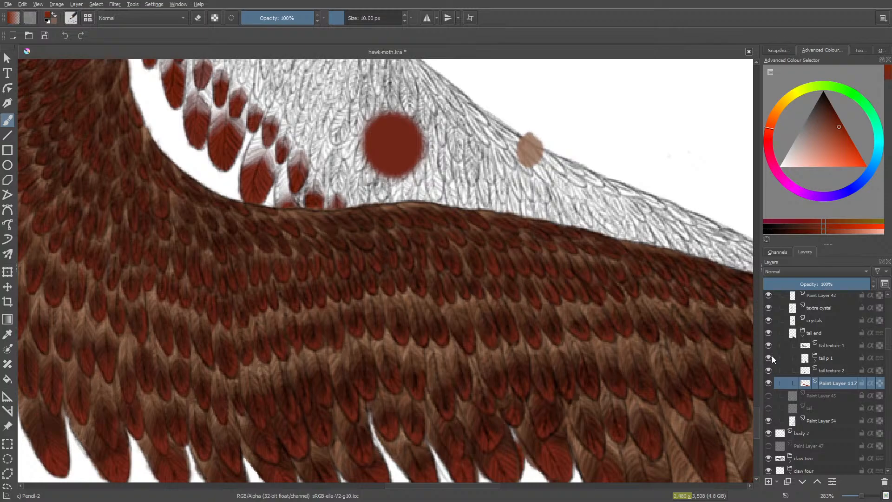
left_click(769, 358)
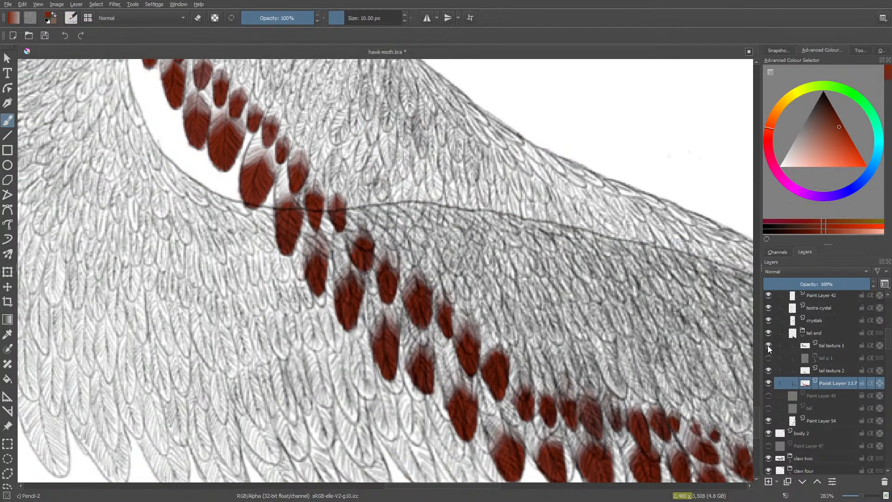
left_click(768, 345)
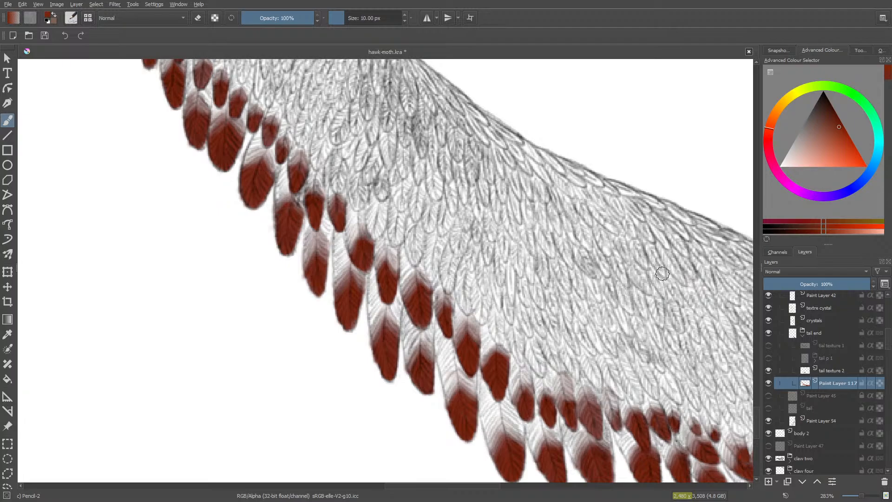
- Dab red at 10 px onto three neighbouring small feathers and one above them near the tail's upper outline, and save the document
left_click(644, 265)
left_click(645, 264)
left_click(662, 272)
left_click(662, 273)
left_click(681, 279)
left_click(681, 279)
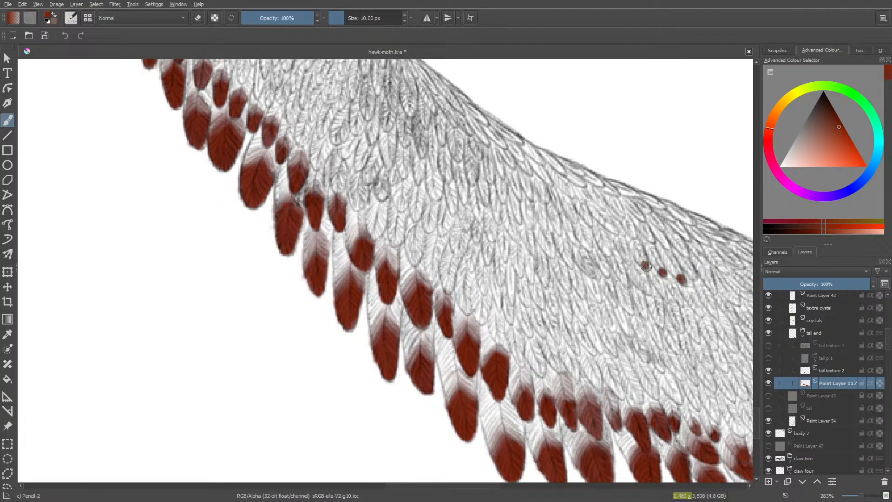
left_click(683, 281)
left_click(631, 231)
key("ctrl+s")
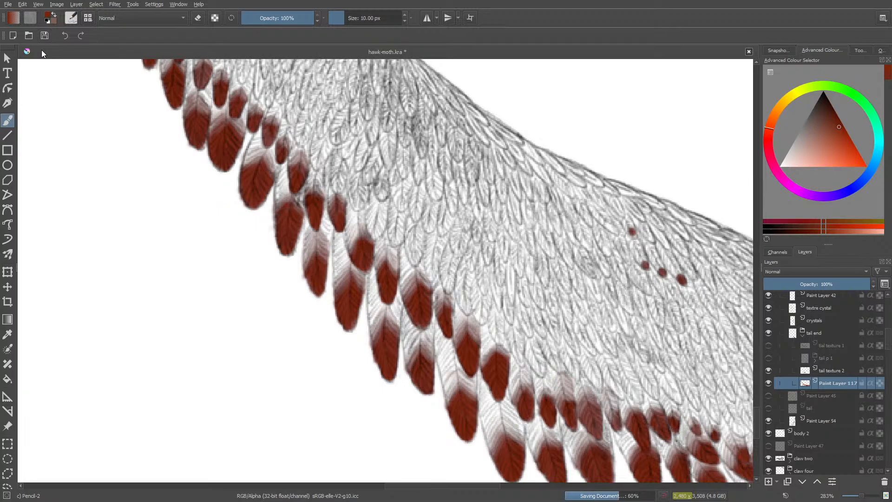